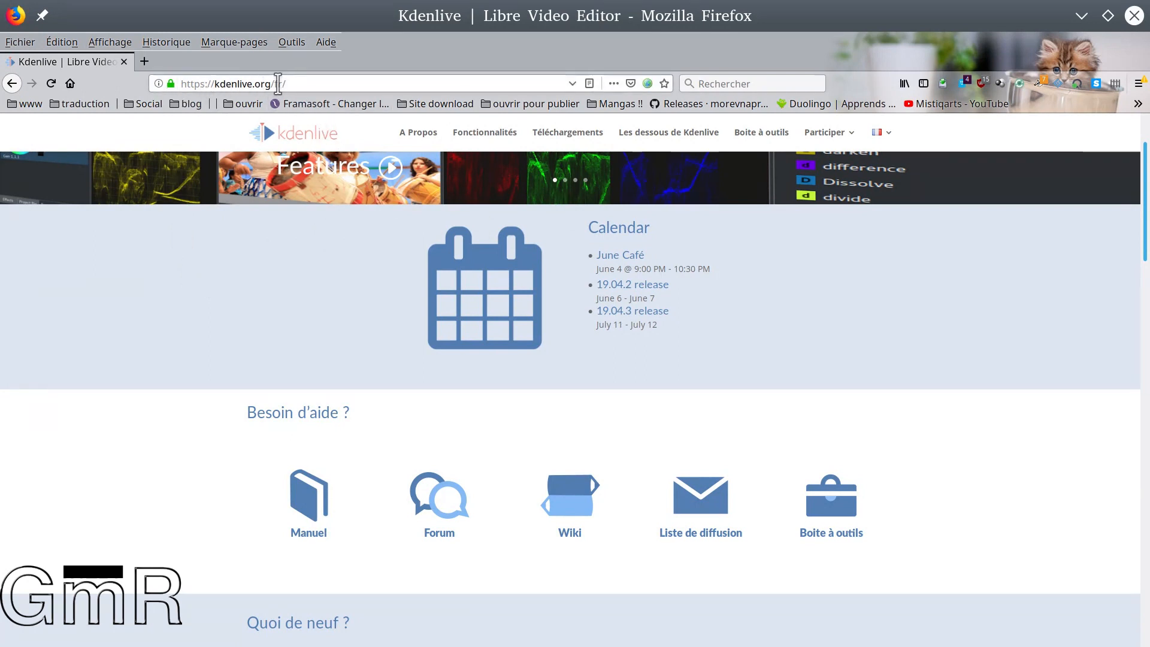
Open the Téléchargements page of kdenlive.org and review the download options for GNU/Linux, Windows and Mac OSX
drag(285, 83, 126, 84)
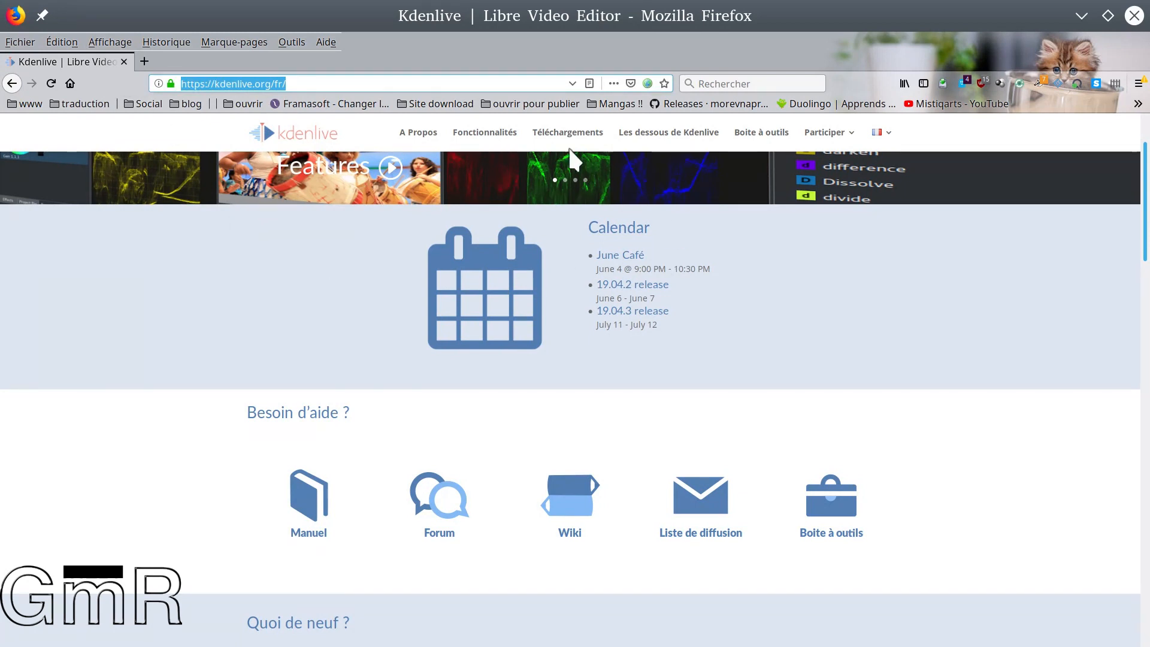
click(552, 134)
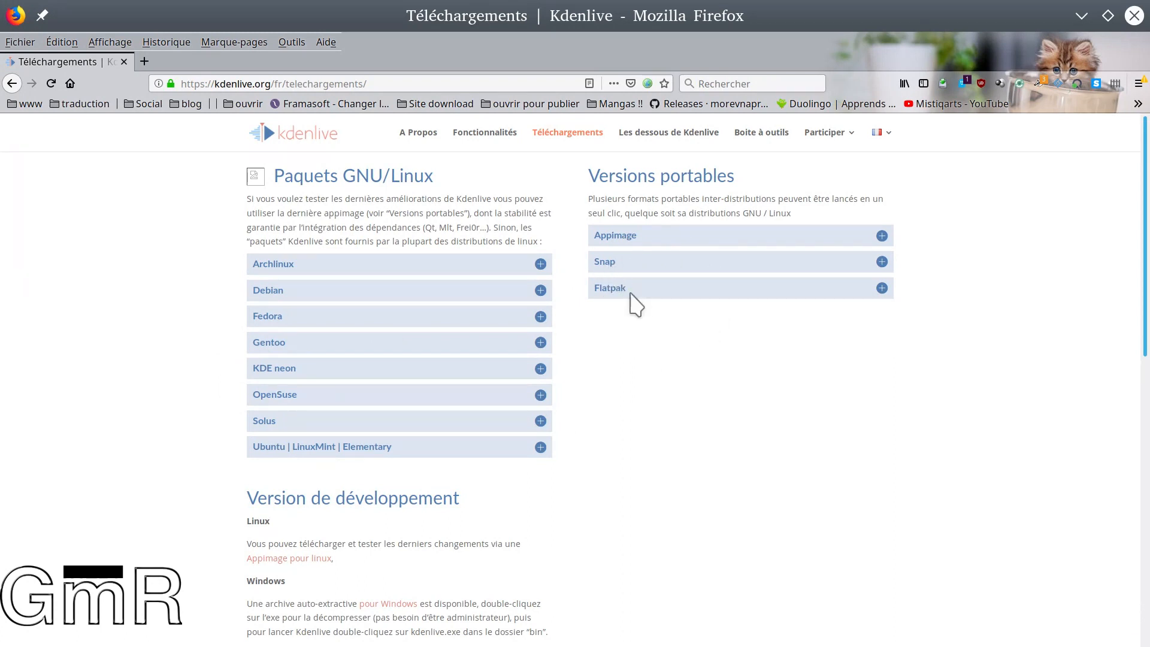
scroll(177, 392, down, 4)
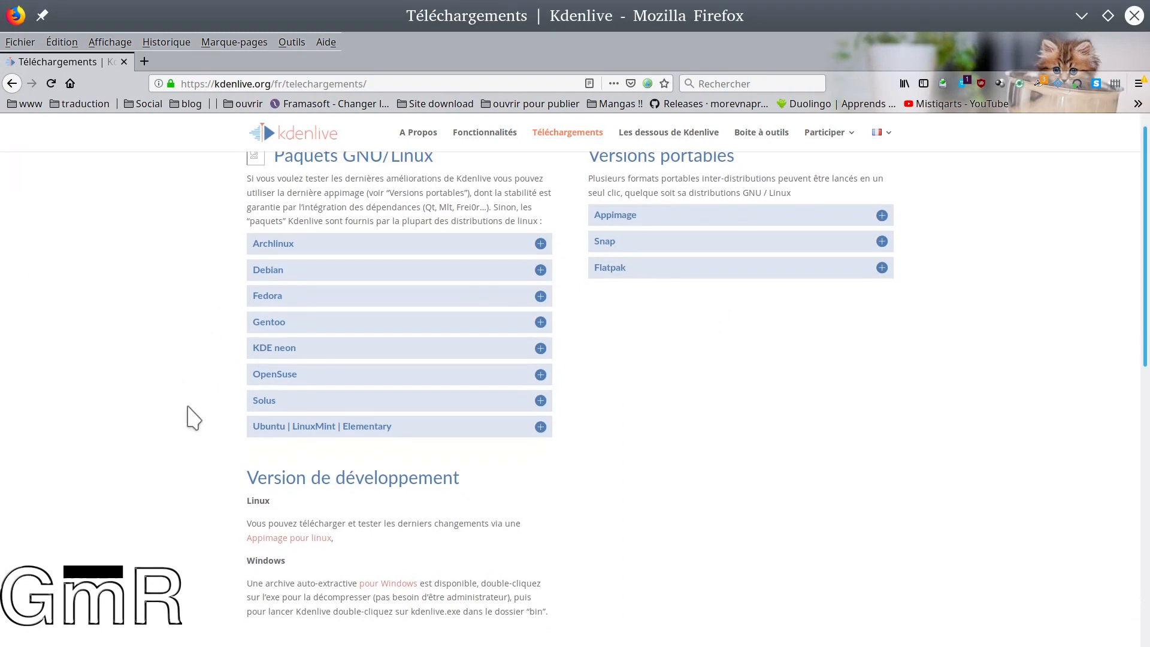
scroll(400, 478, down, 4)
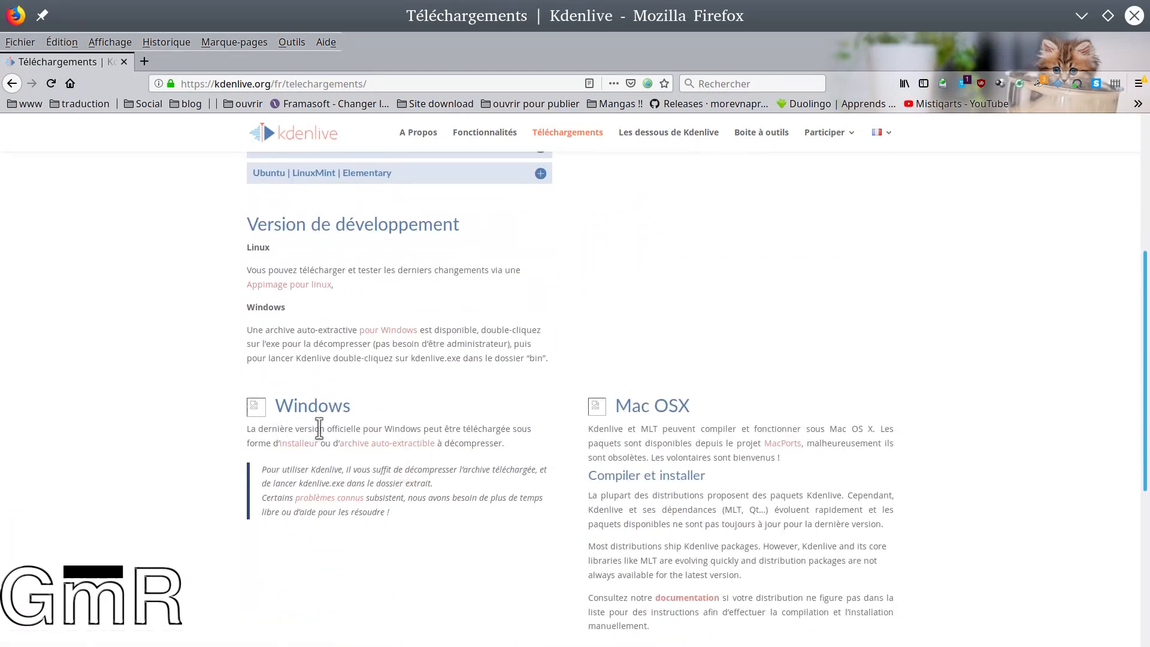
scroll(673, 457, up, 8)
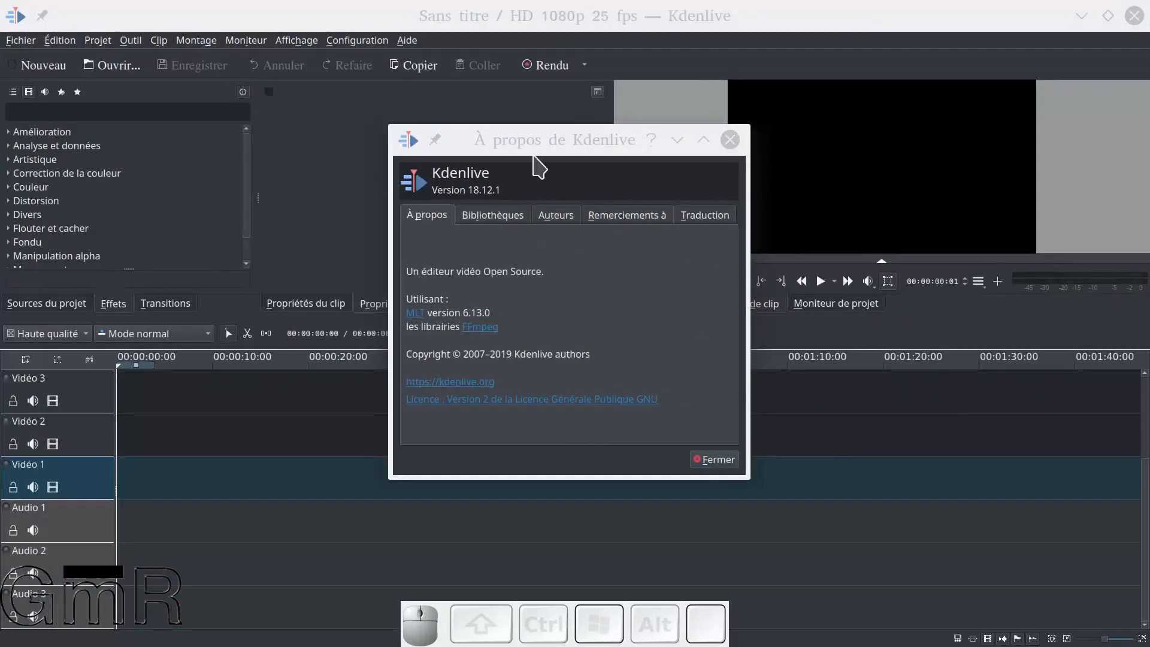
In Kdenlive, check the library versions in the program's about information and close it
click(493, 218)
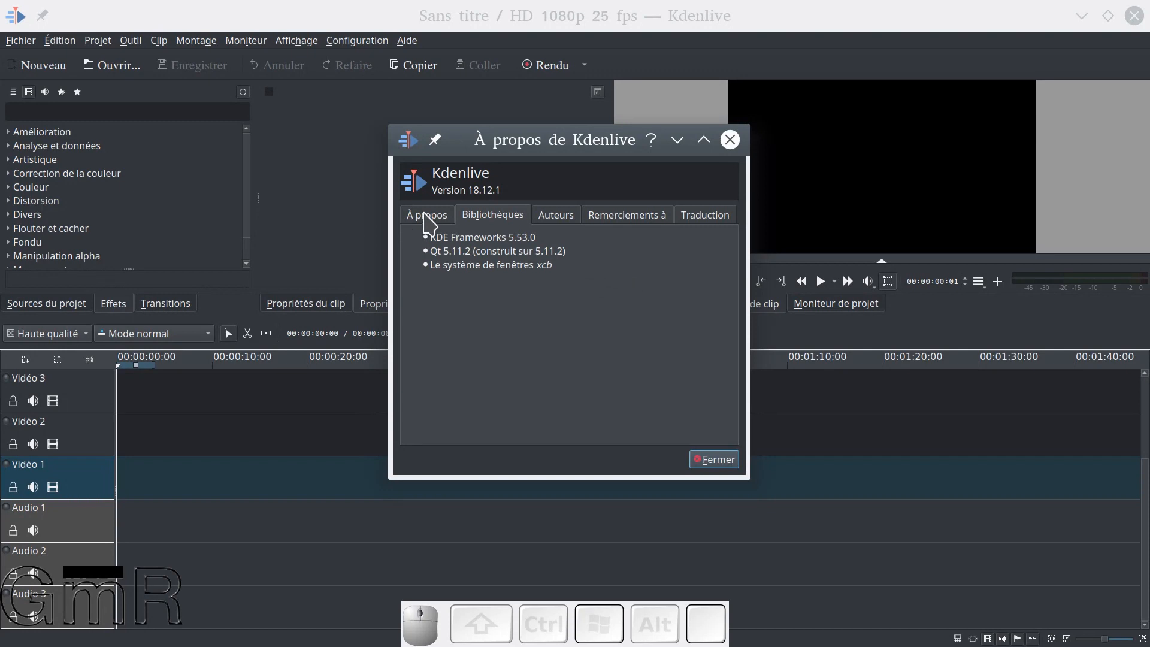
click(710, 459)
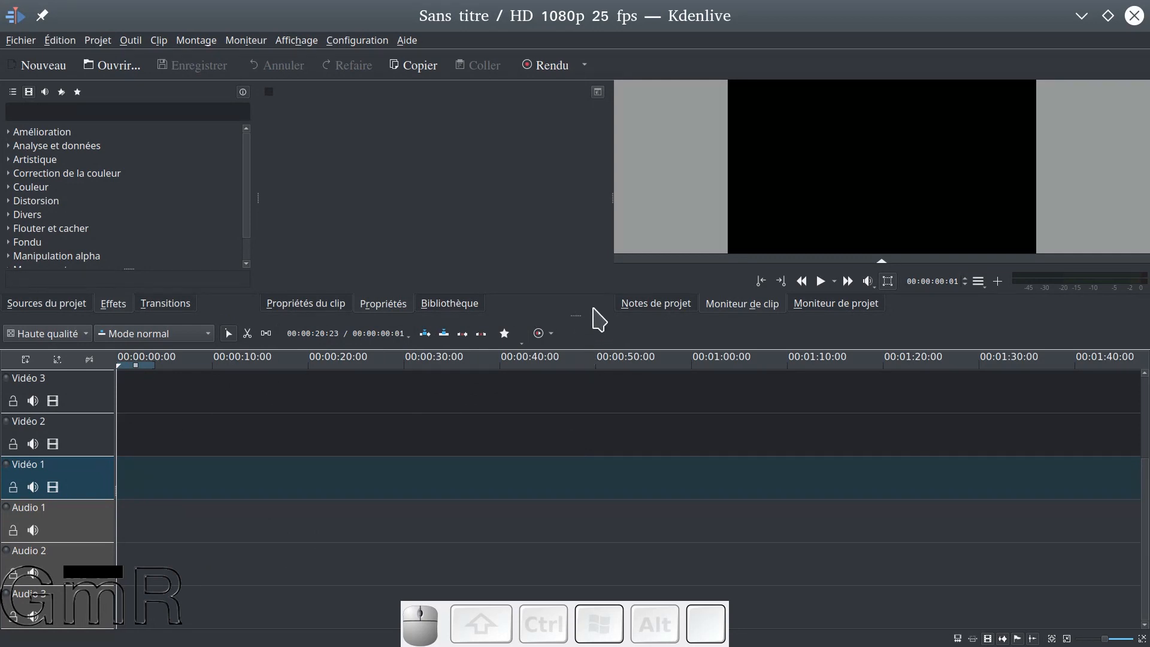
Enlarge the area above the timeline and show the project sources in a wider pane
drag(597, 315, 588, 404)
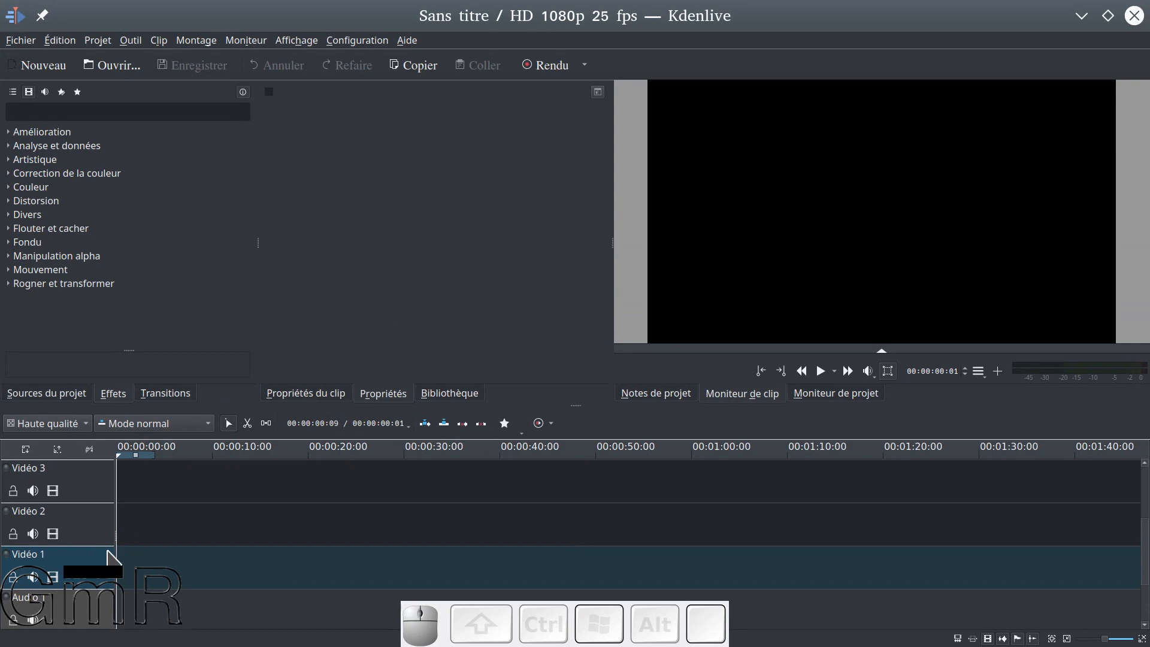
click(50, 394)
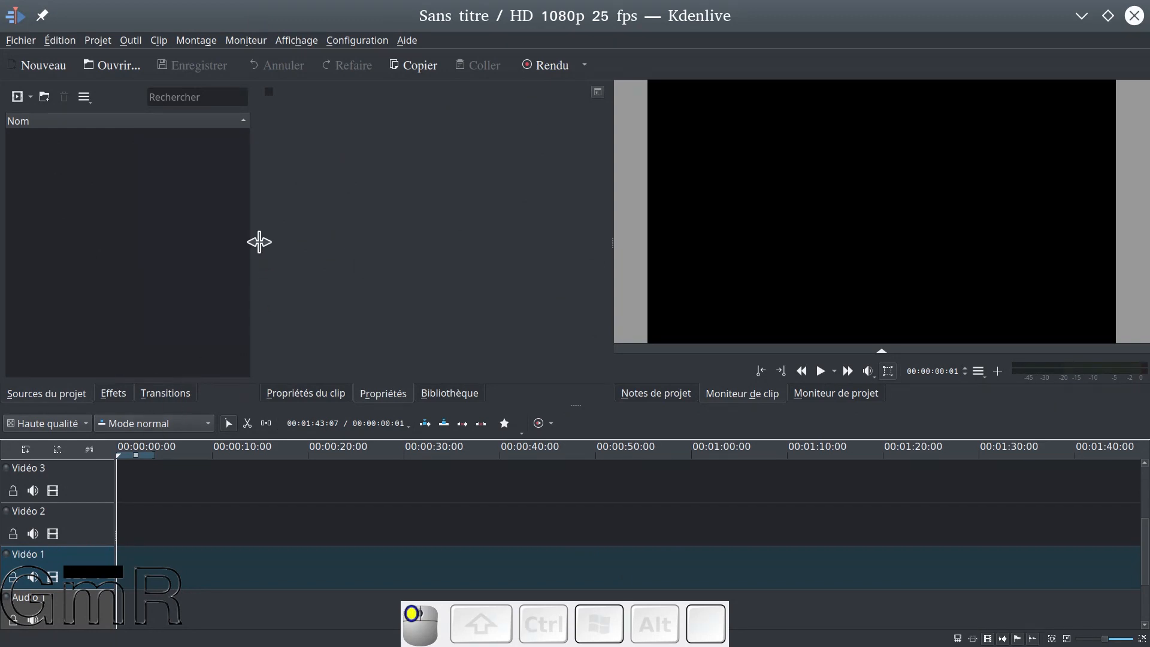
drag(258, 242, 296, 240)
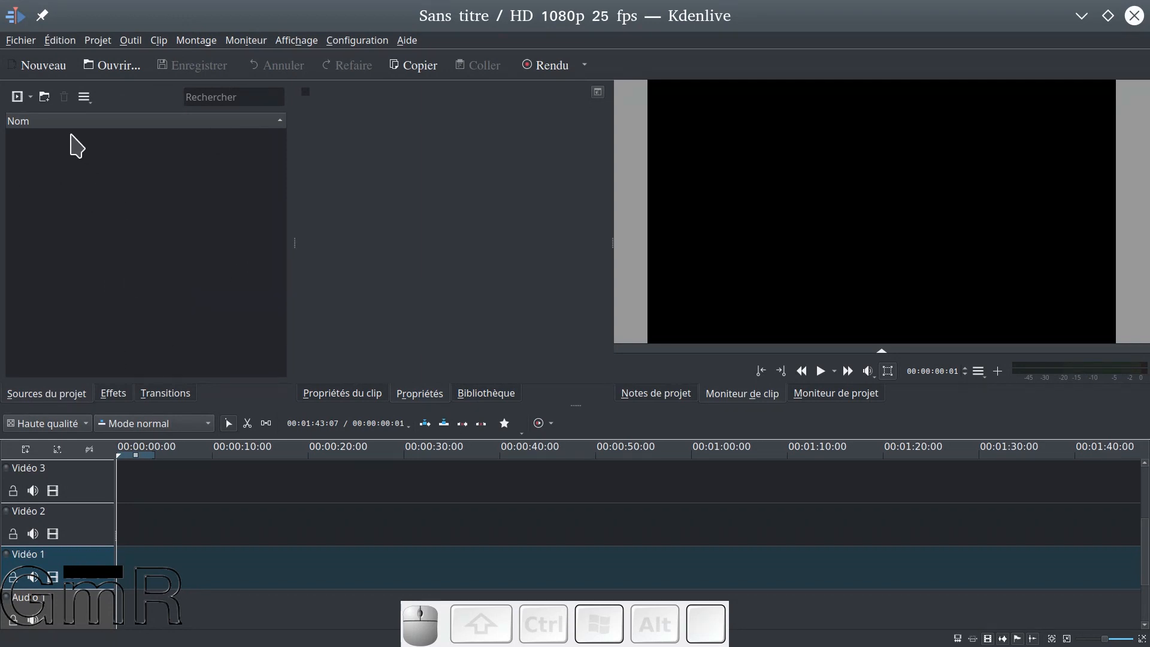
Create a new folder in the project sources and delete it again
click(45, 100)
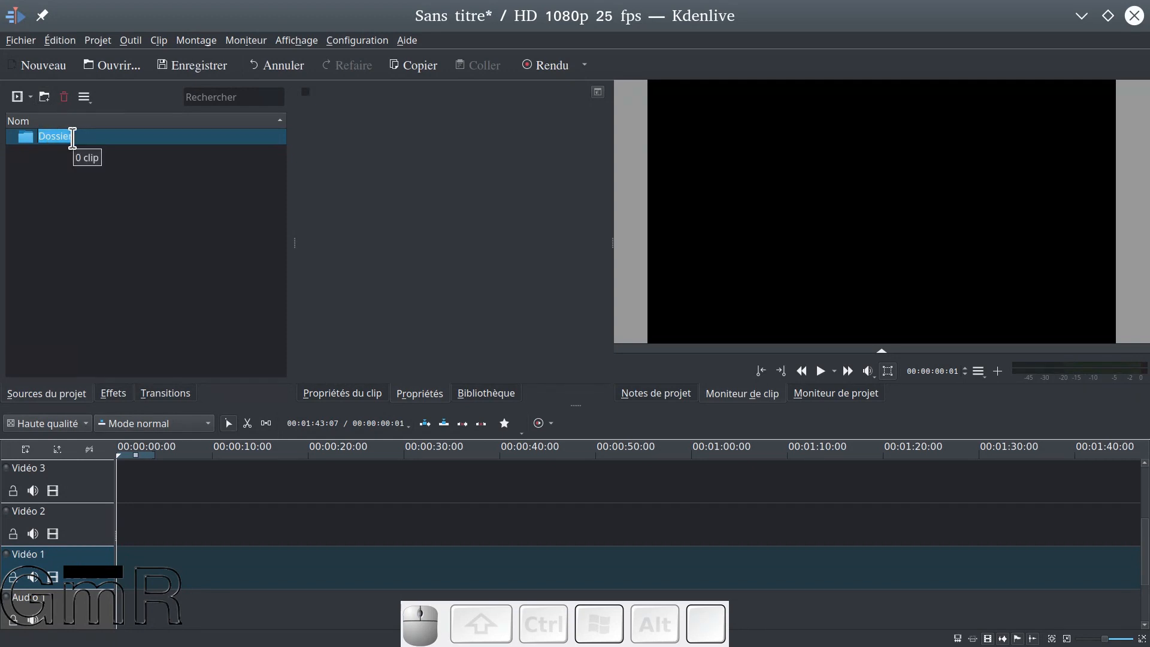
click(61, 160)
click(47, 137)
click(65, 97)
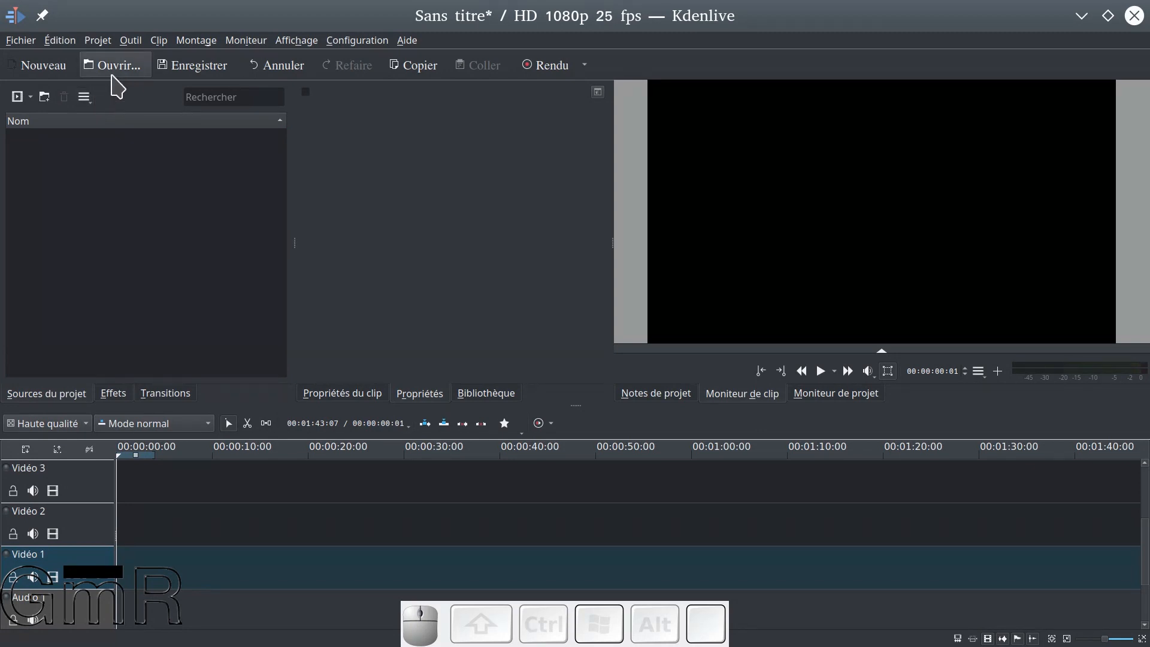
click(98, 40)
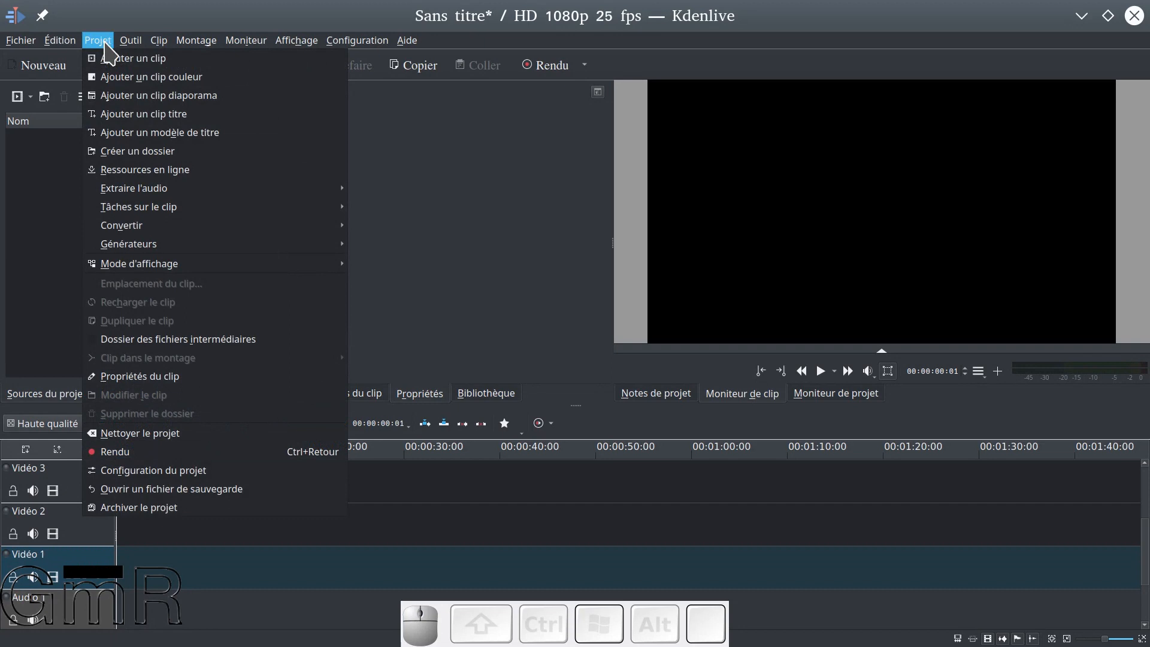
click(111, 77)
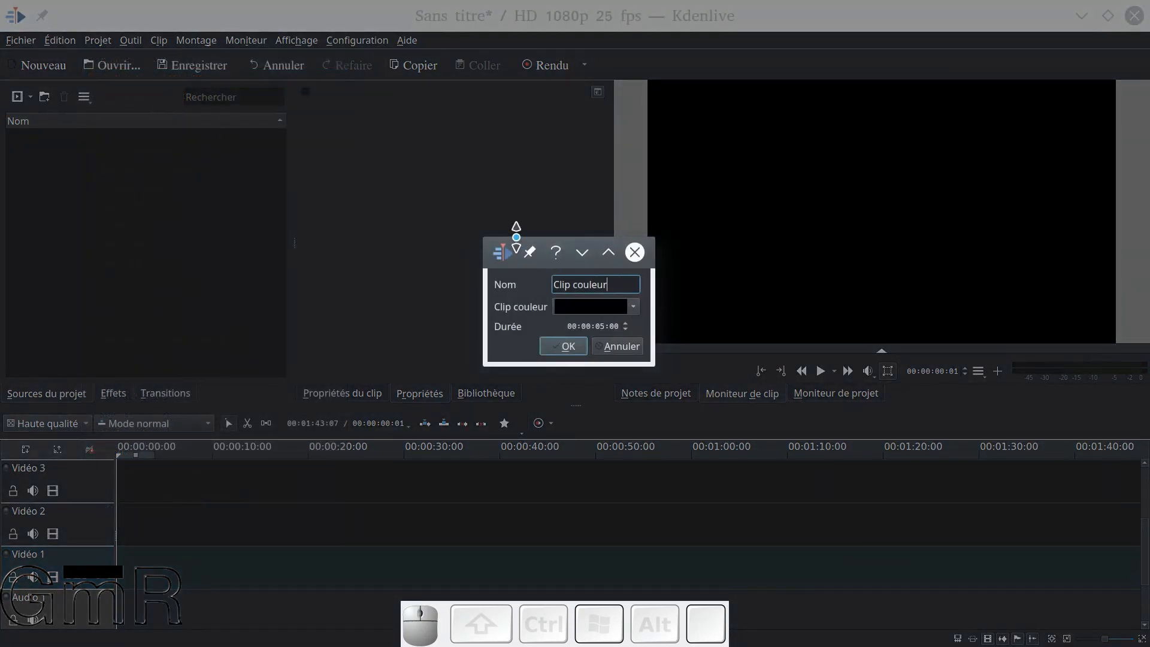
drag(515, 242, 275, 158)
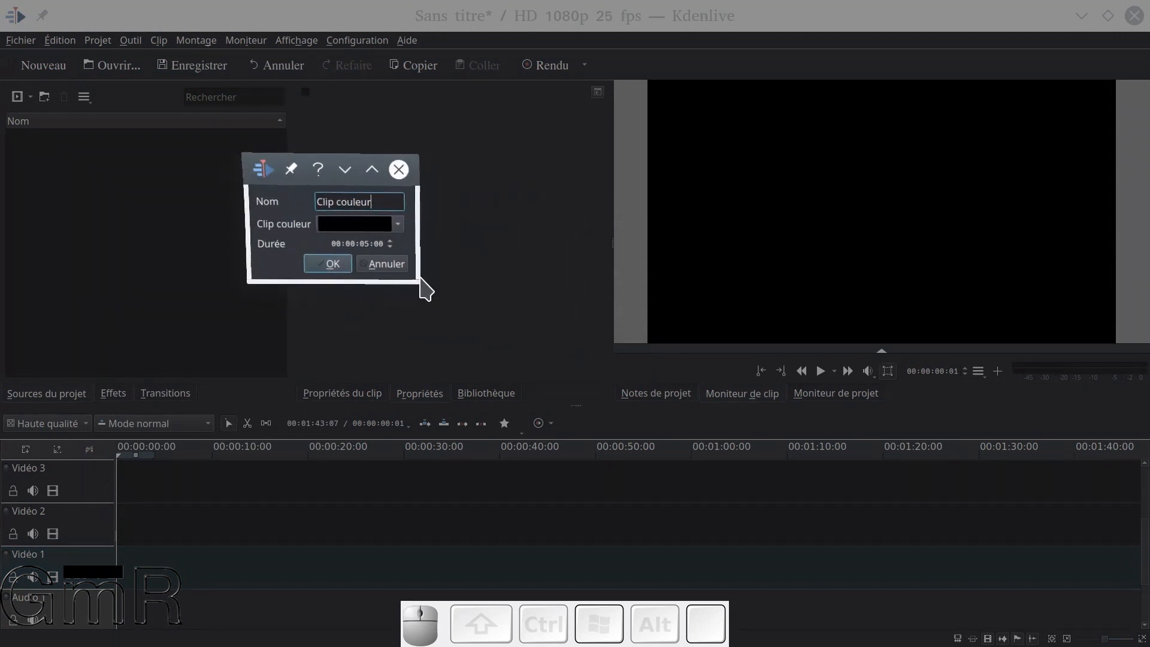
drag(415, 276, 555, 362)
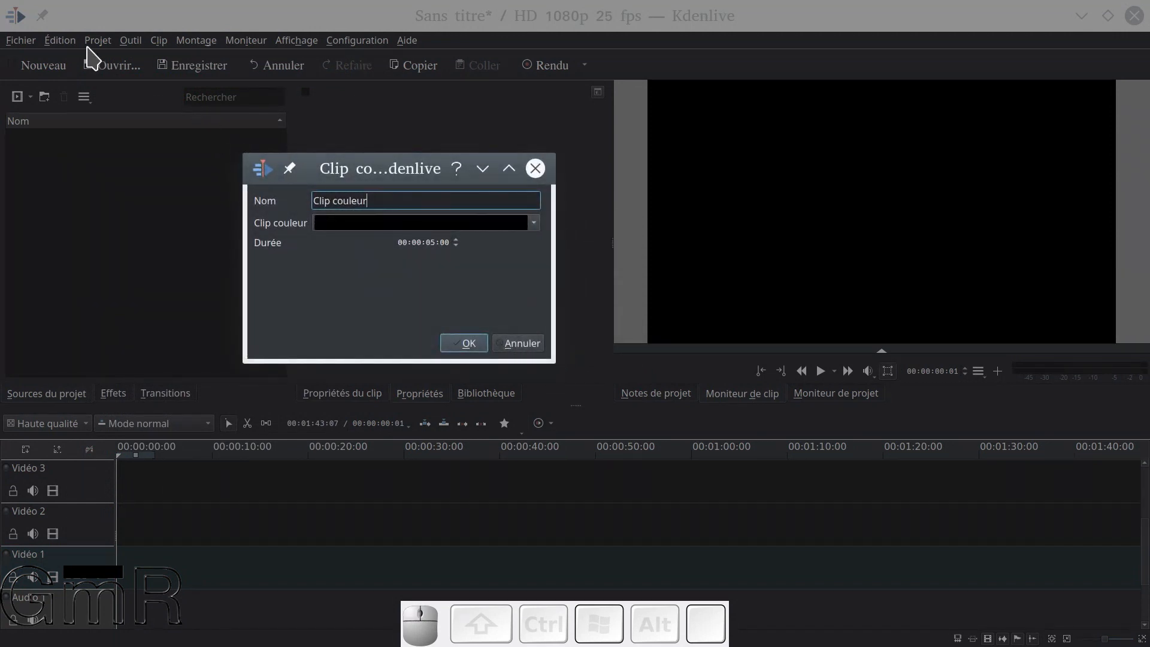
click(523, 346)
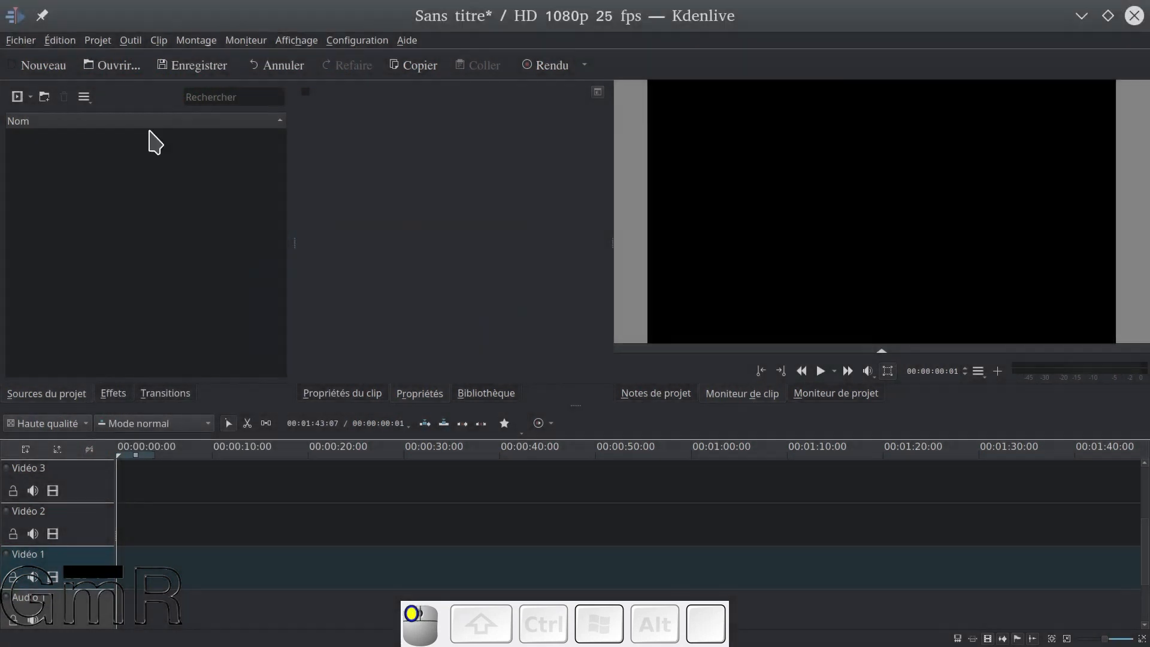
Begin a new colour clip, enlarge its dialog and name the clip "Fond noir"
click(97, 41)
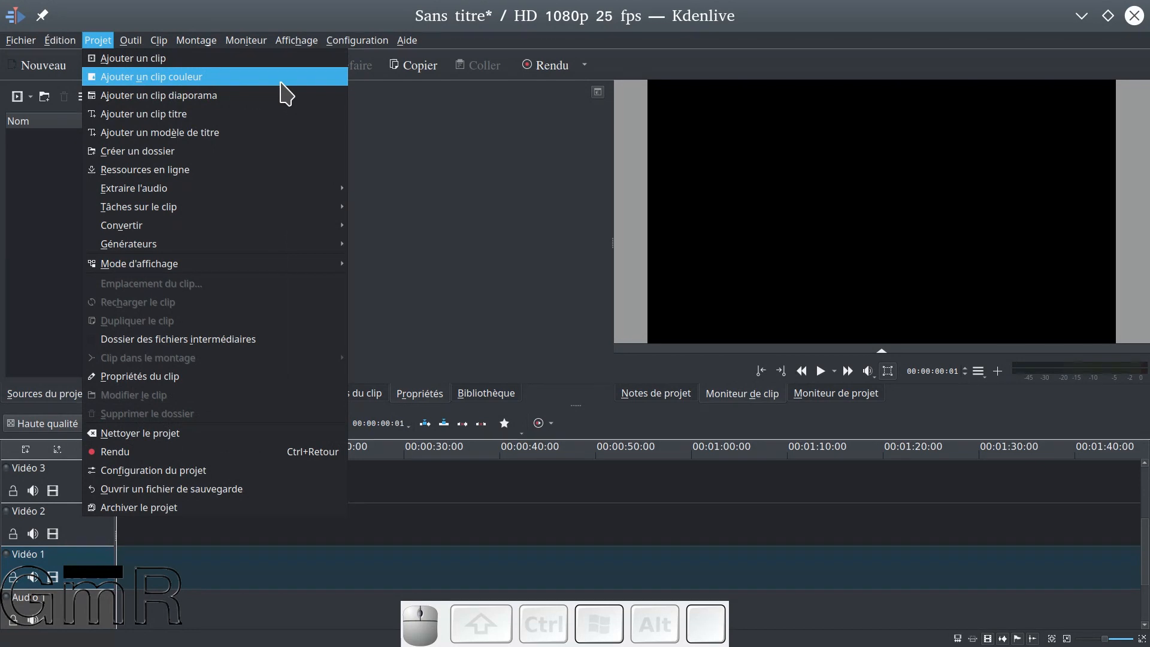
click(281, 84)
drag(478, 303, 214, 273)
drag(436, 237, 432, 120)
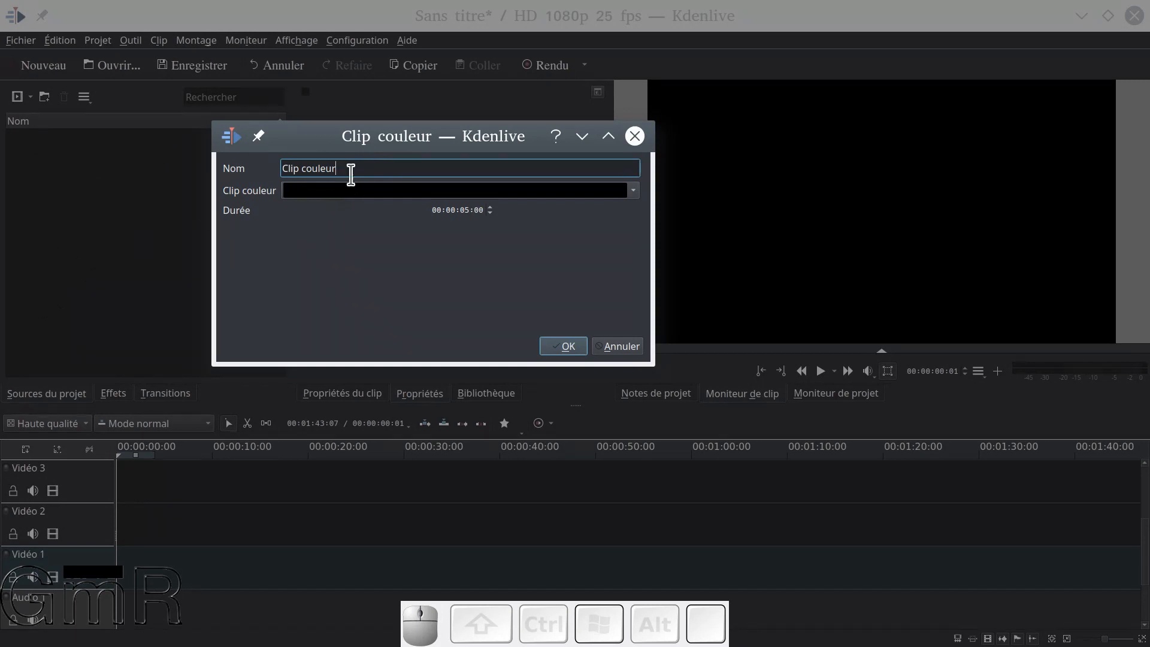
drag(351, 169, 155, 171)
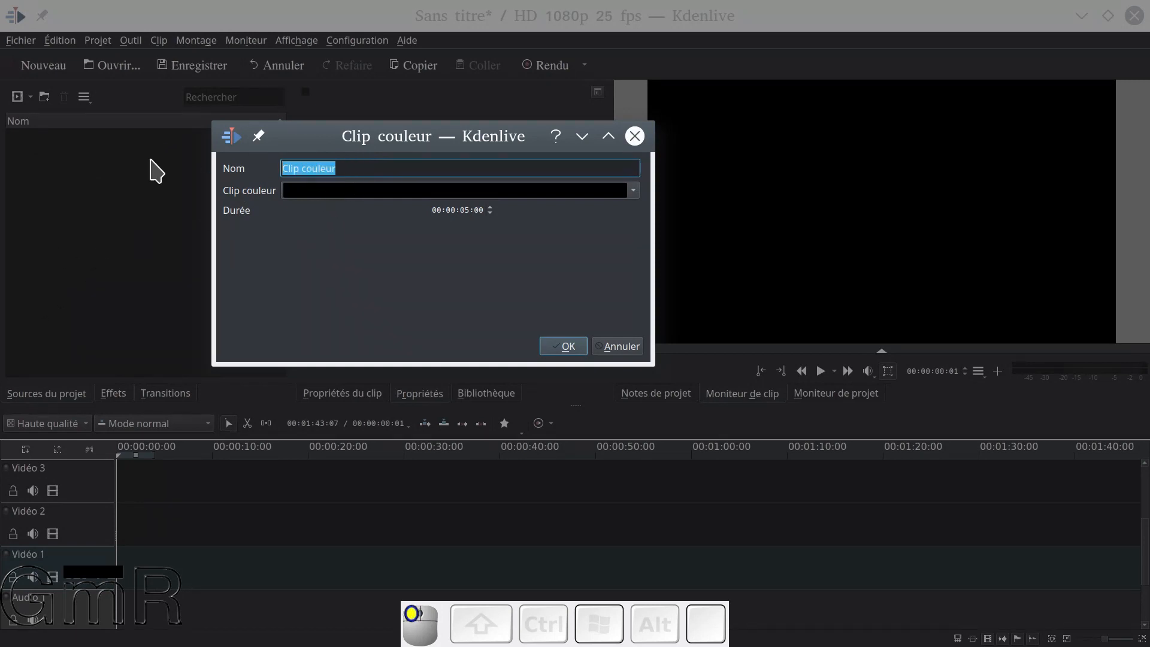
text(F)
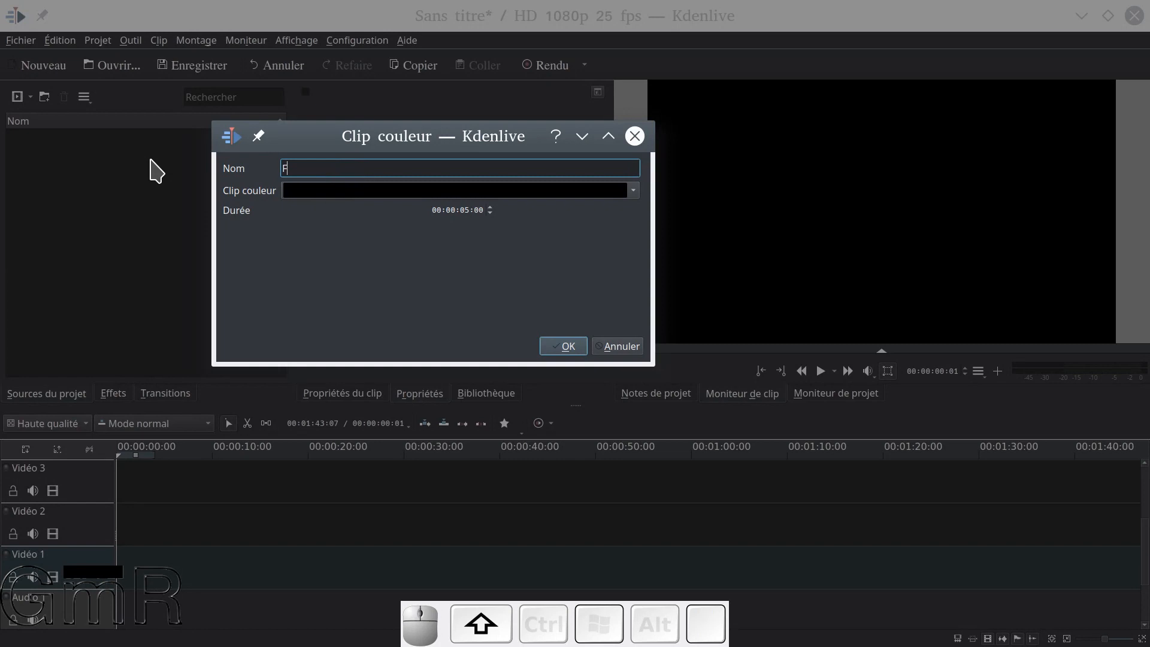
text(ond noir)
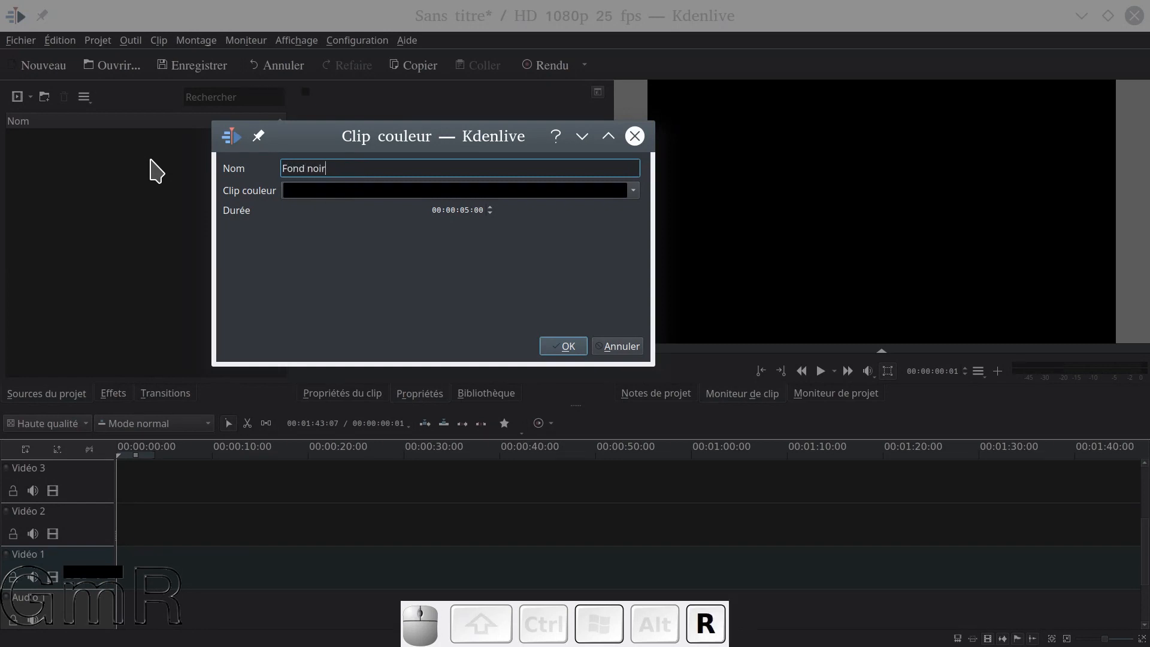
Choose black as the clip colour and create the colour clip
click(332, 194)
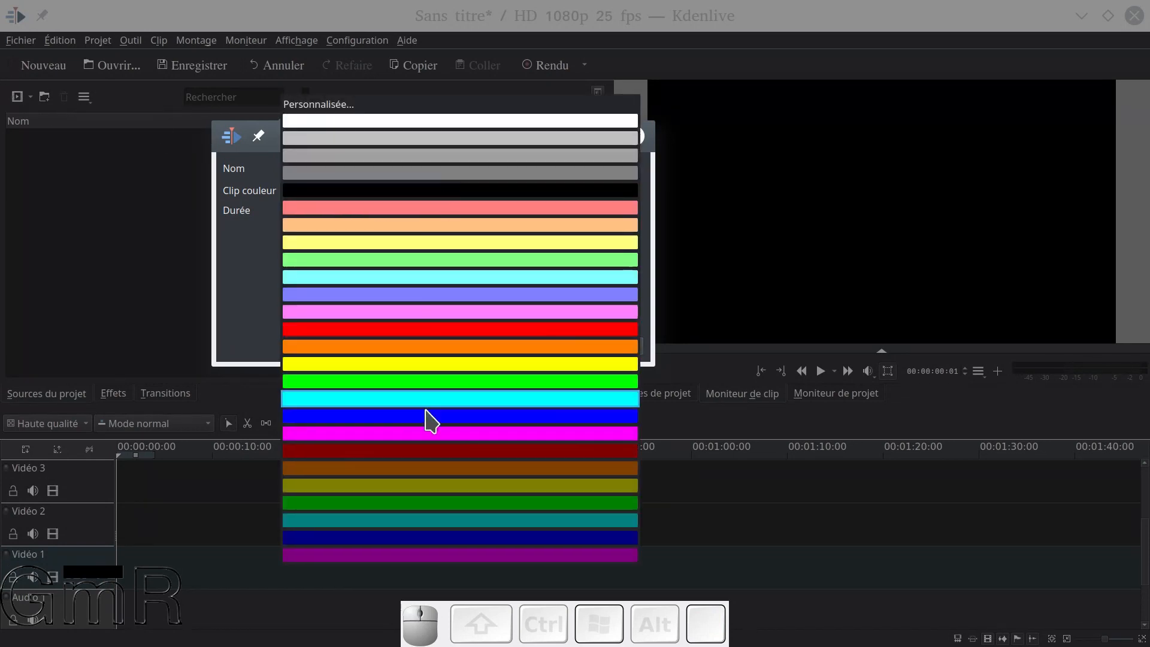
scroll(409, 540, down, 2)
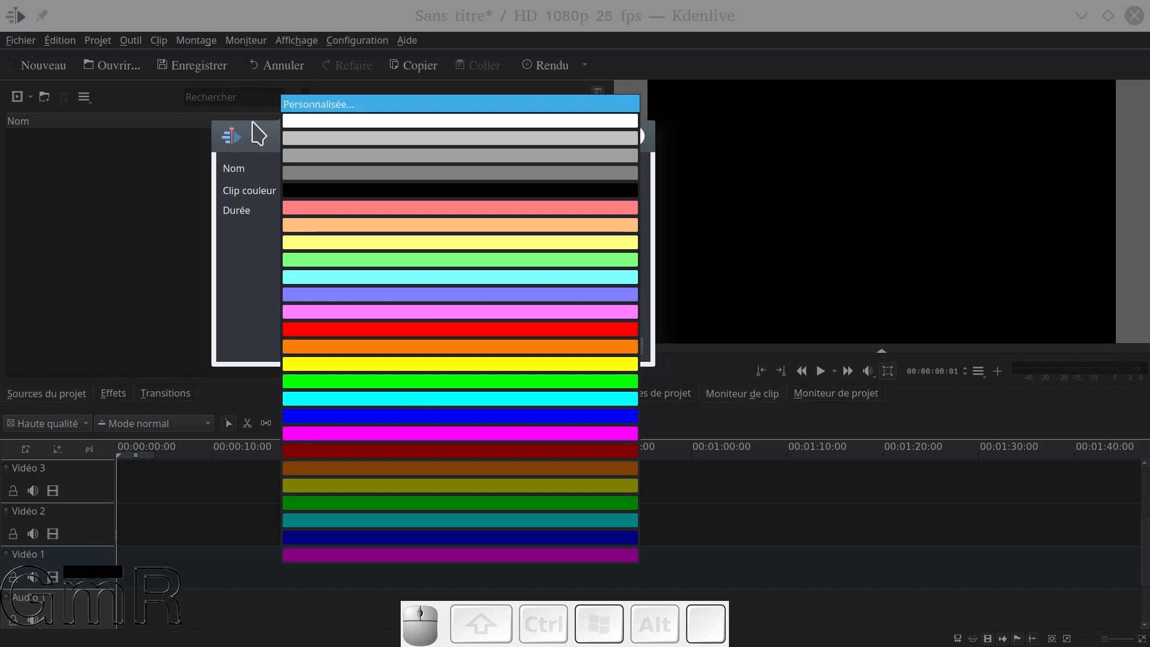
click(307, 191)
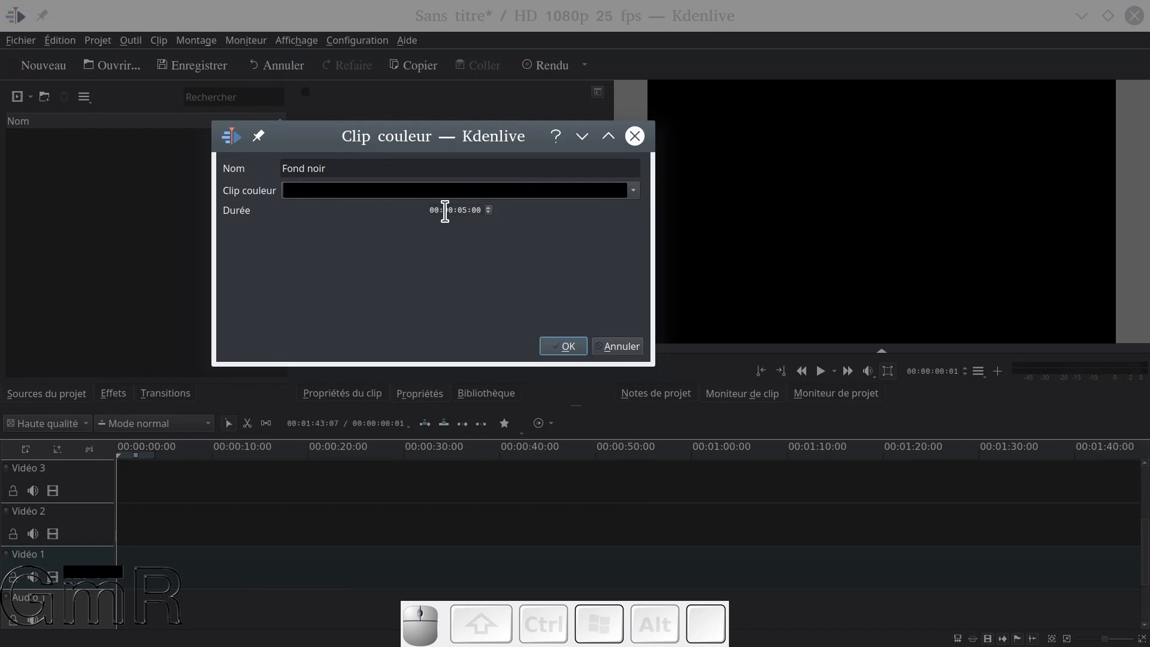
click(566, 349)
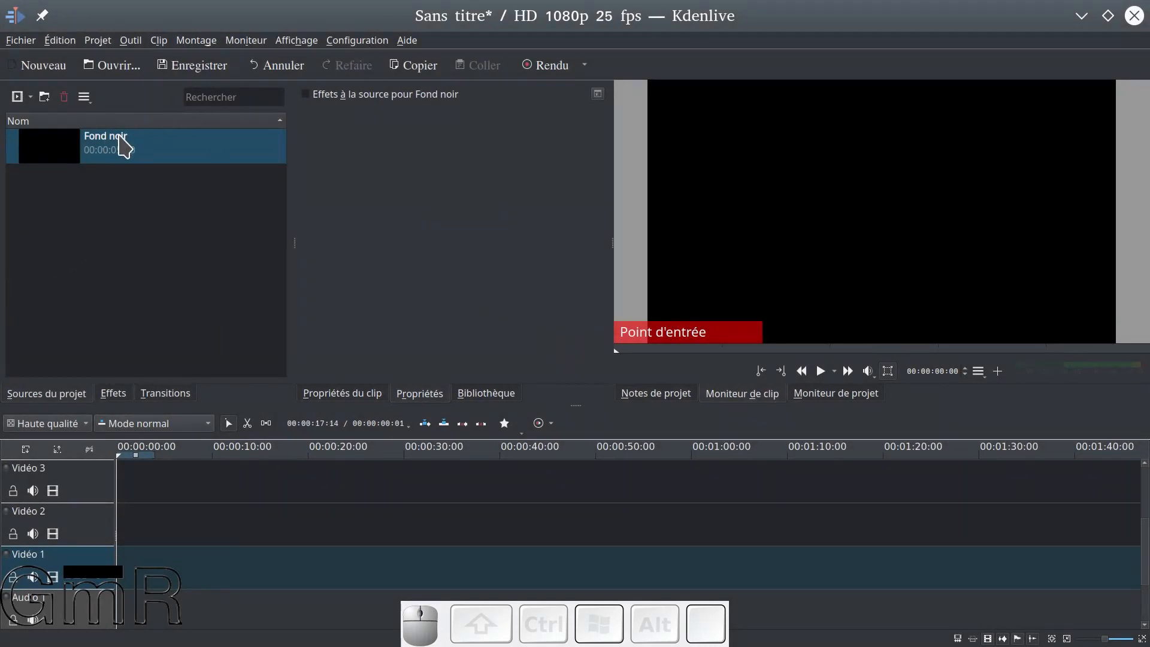
Check the default durations for colour, title and image clips in the Kdenlive settings, then close the settings
click(347, 42)
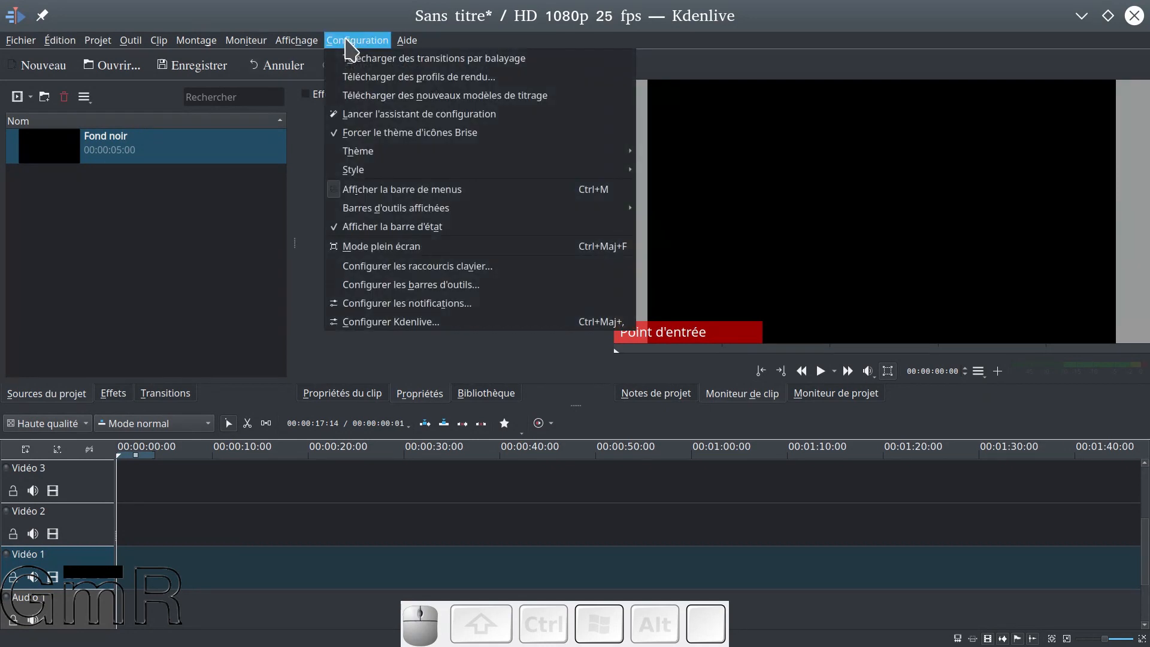
click(354, 323)
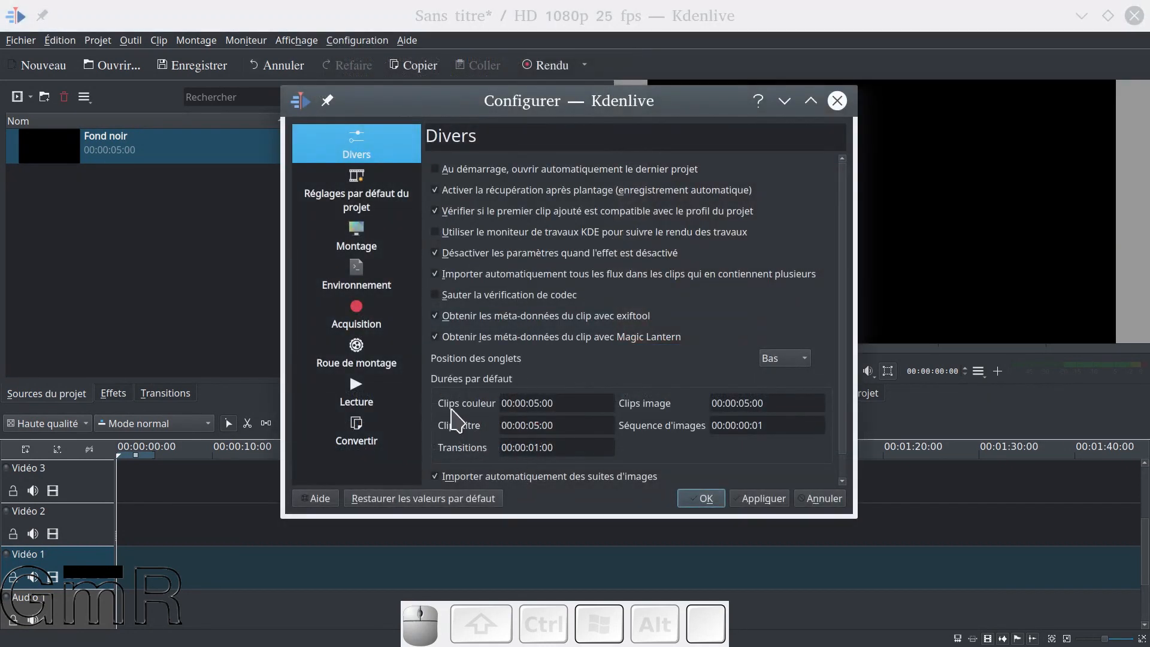
drag(431, 103, 432, 40)
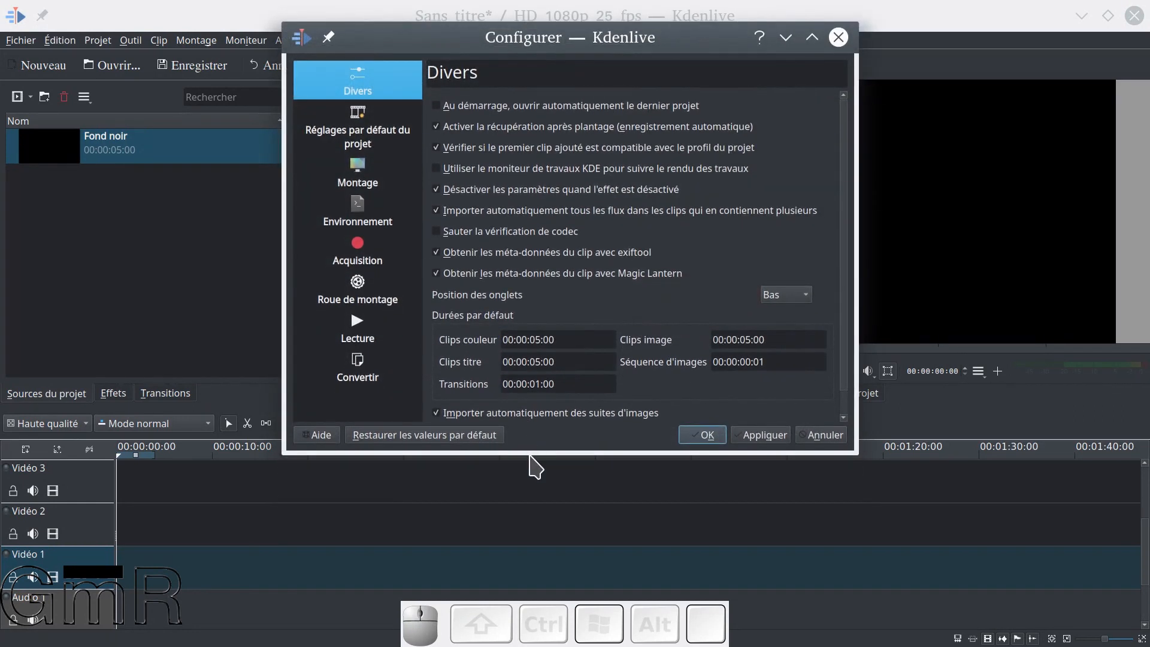
drag(530, 455, 530, 537)
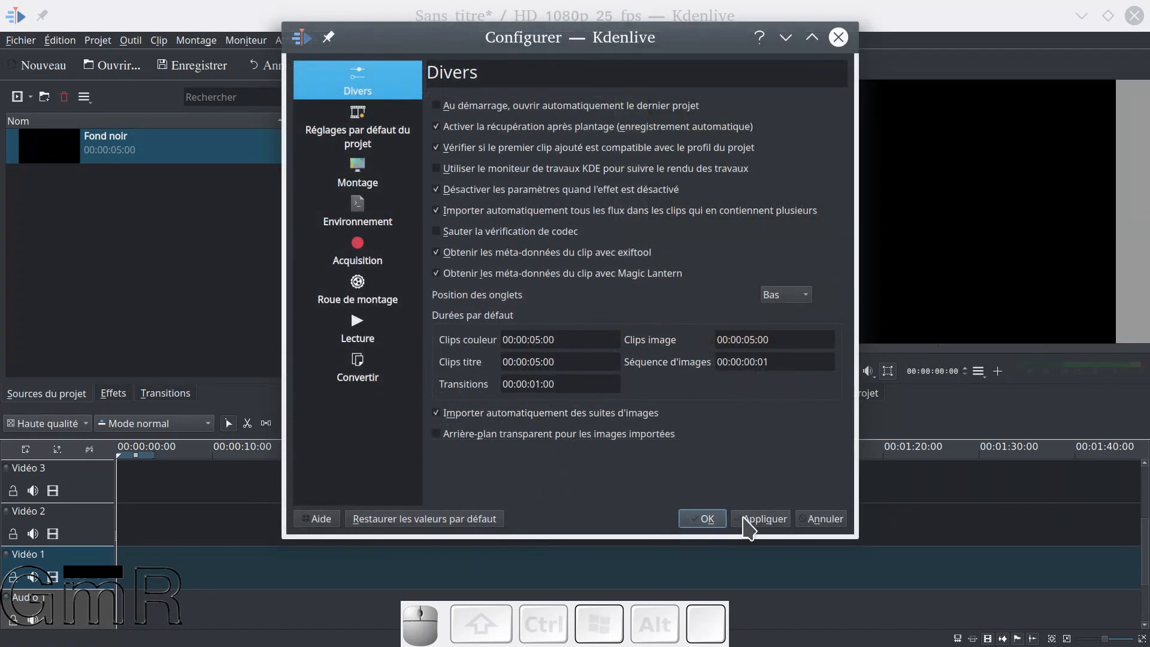
click(704, 520)
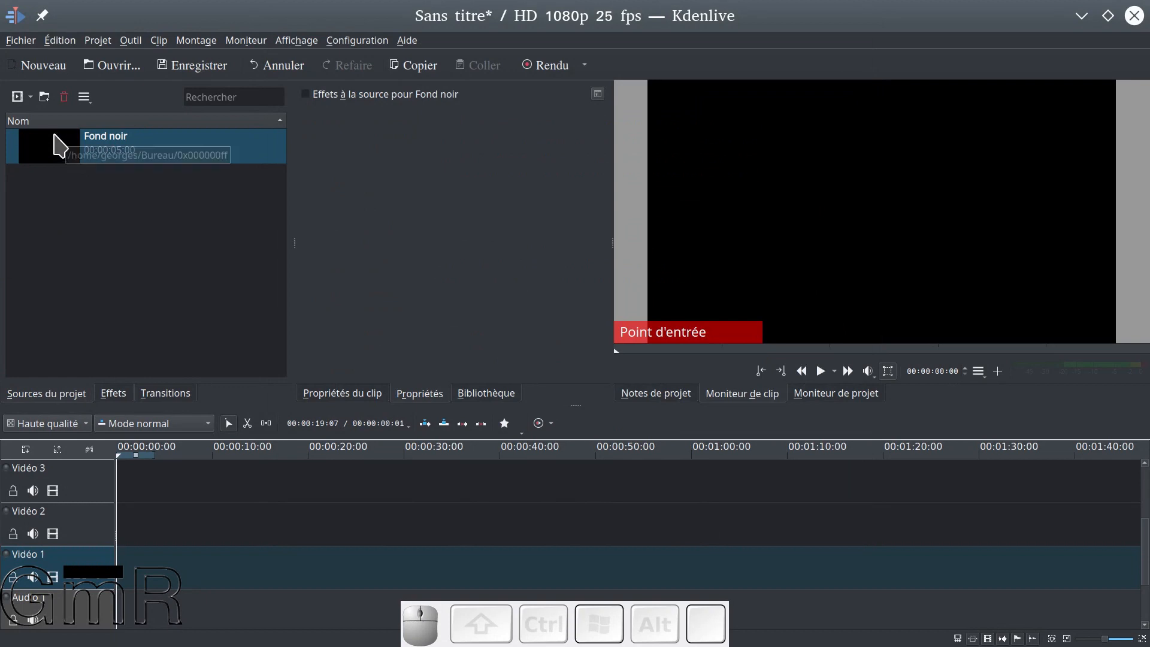
Place the Fond noir clip at the start of track Vidéo 1 and zoom the timeline in on it
drag(41, 141, 118, 562)
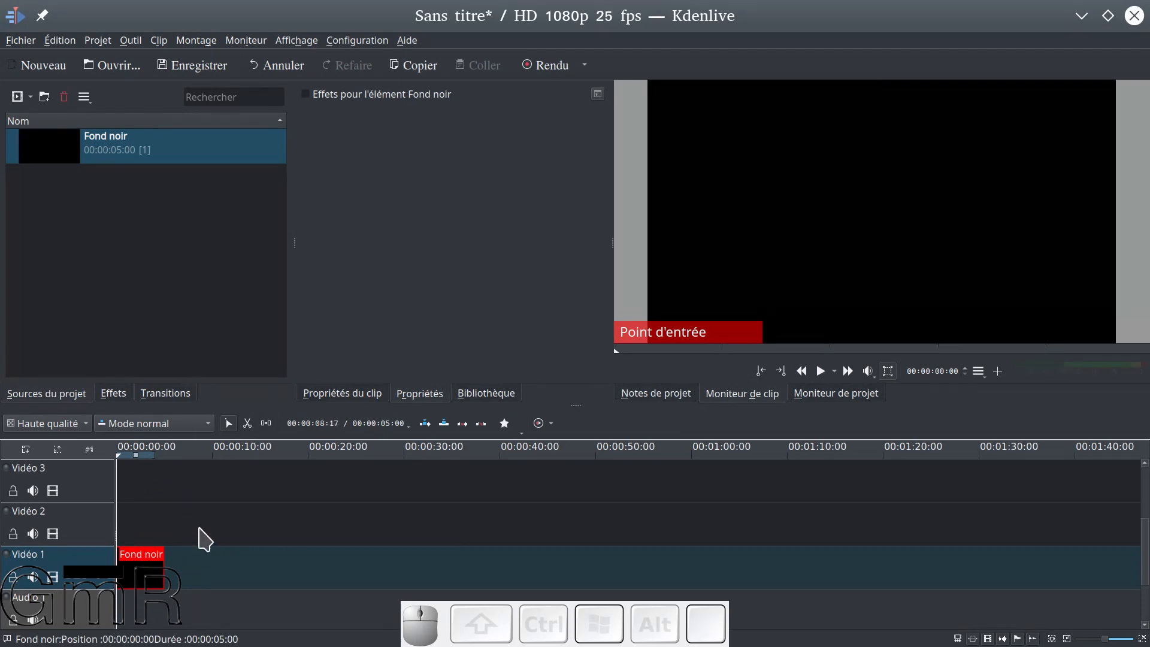
ctrl+scroll(163, 527, up, 1)
ctrl+scroll(265, 527, up, 5)
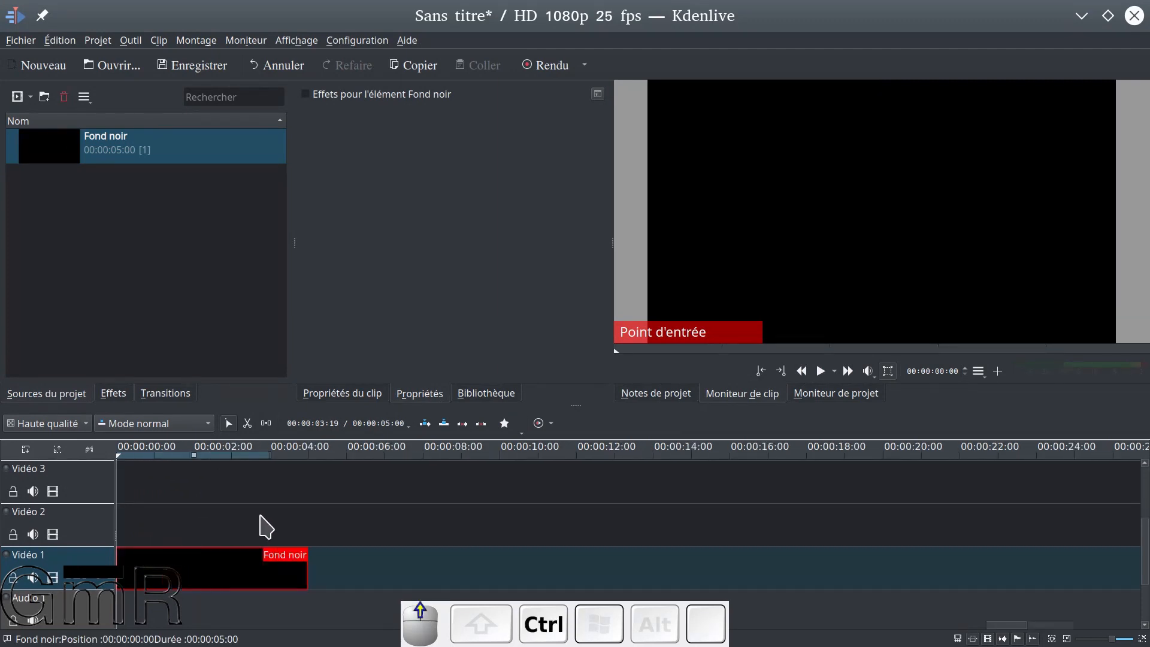
ctrl+scroll(267, 527, down, 2)
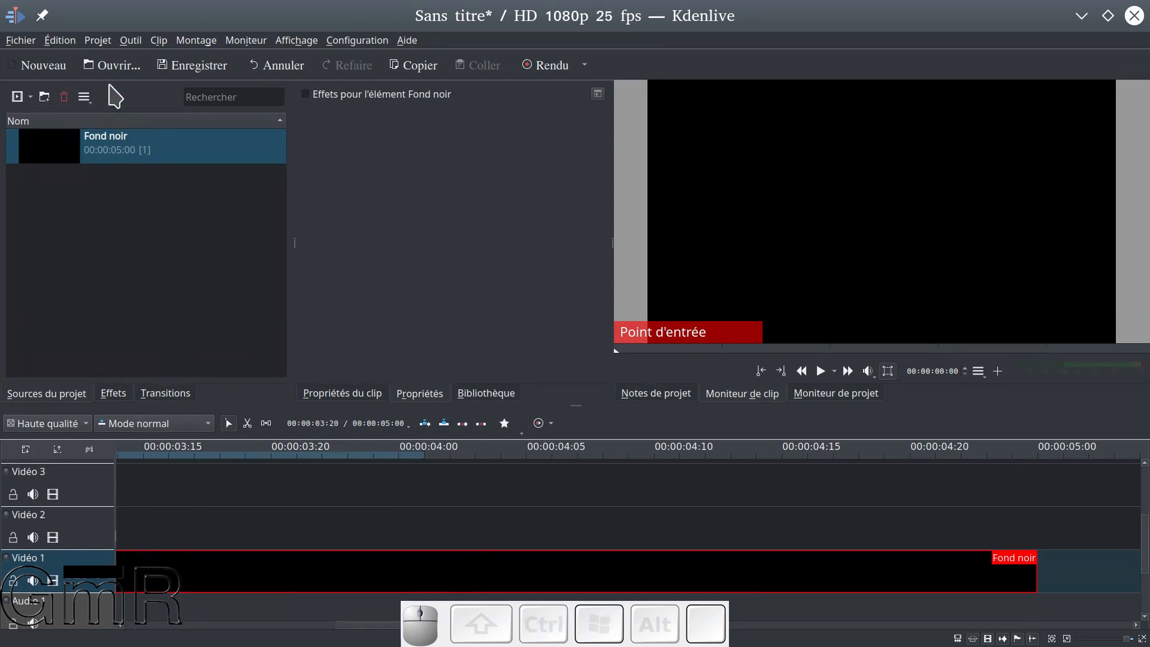
Begin a new title clip and show the project background behind the title canvas
click(97, 41)
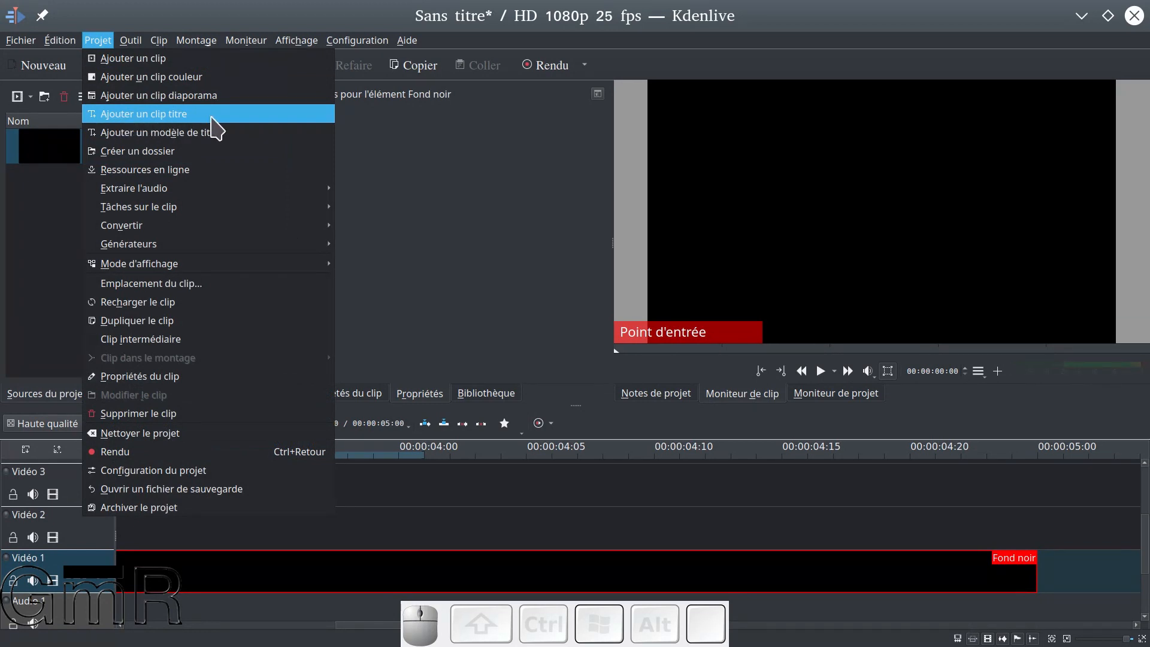
click(211, 117)
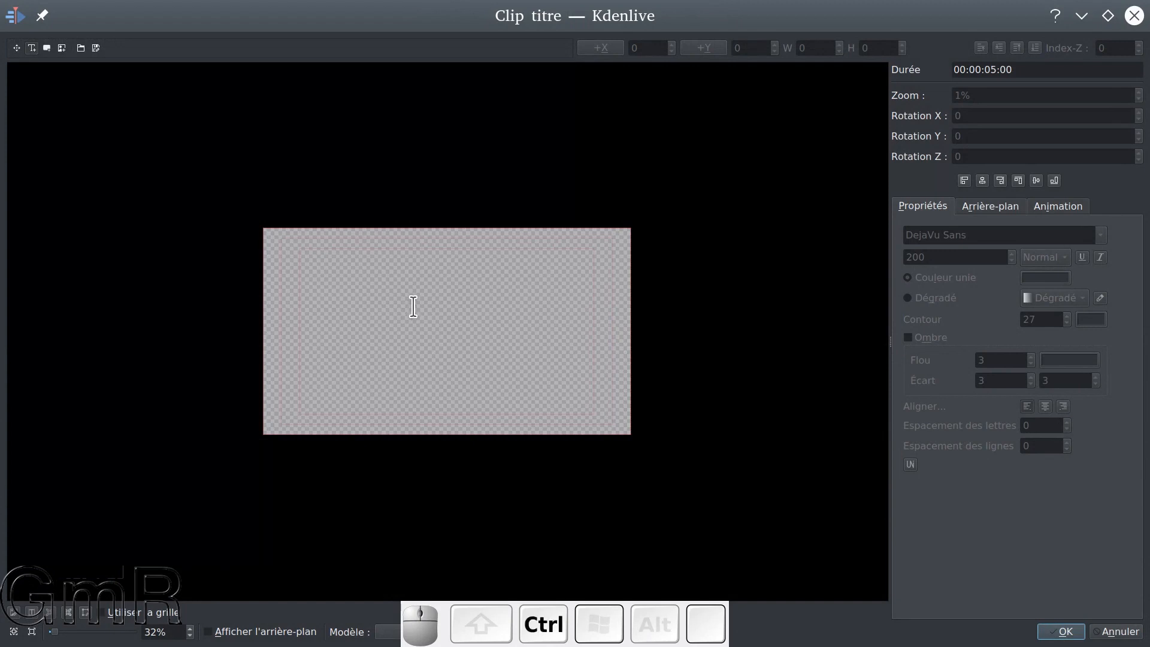
scroll(412, 307, up, 1)
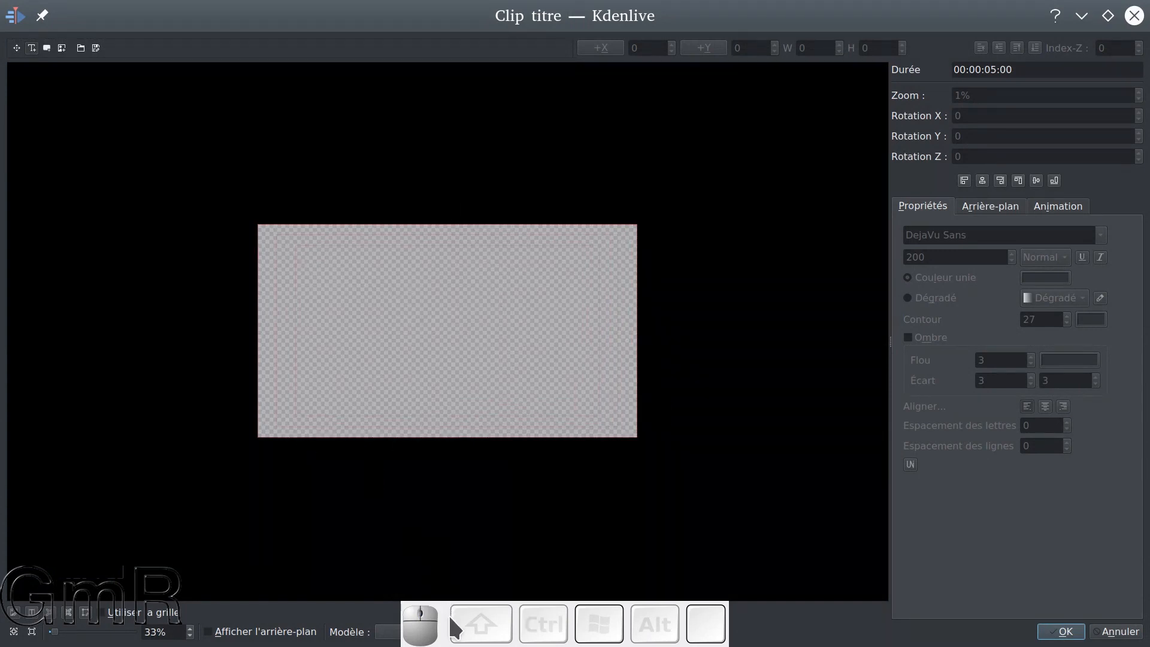
drag(446, 617, 523, 559)
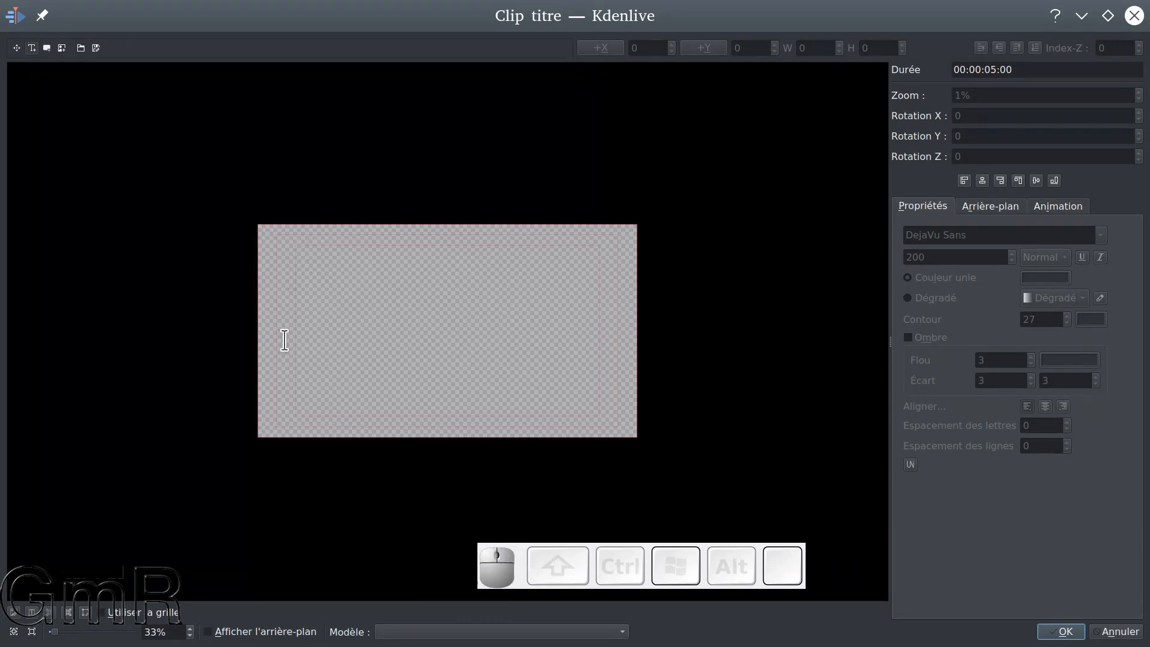
ctrl+scroll(334, 324, up, 4)
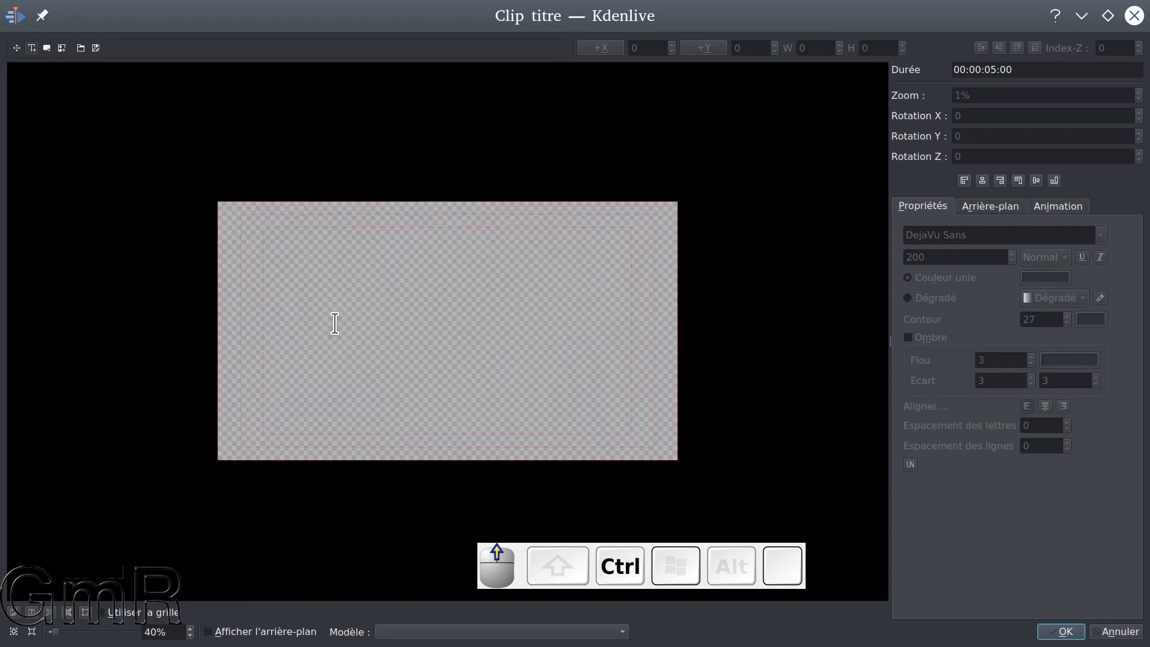
ctrl+scroll(335, 323, up, 1)
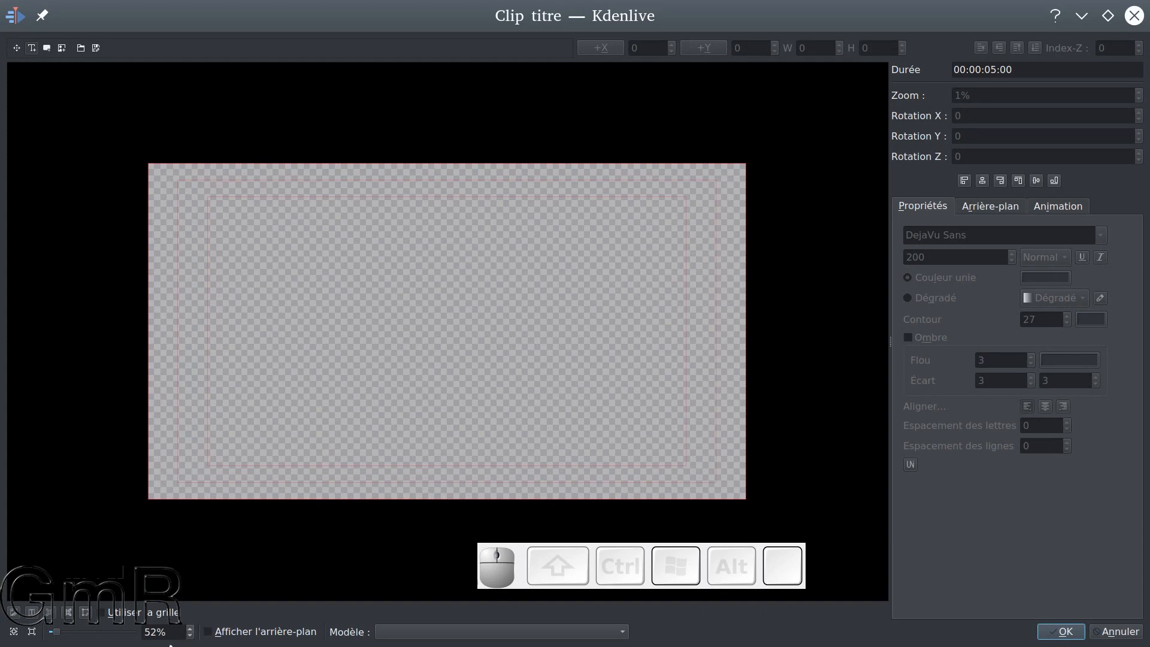
click(209, 633)
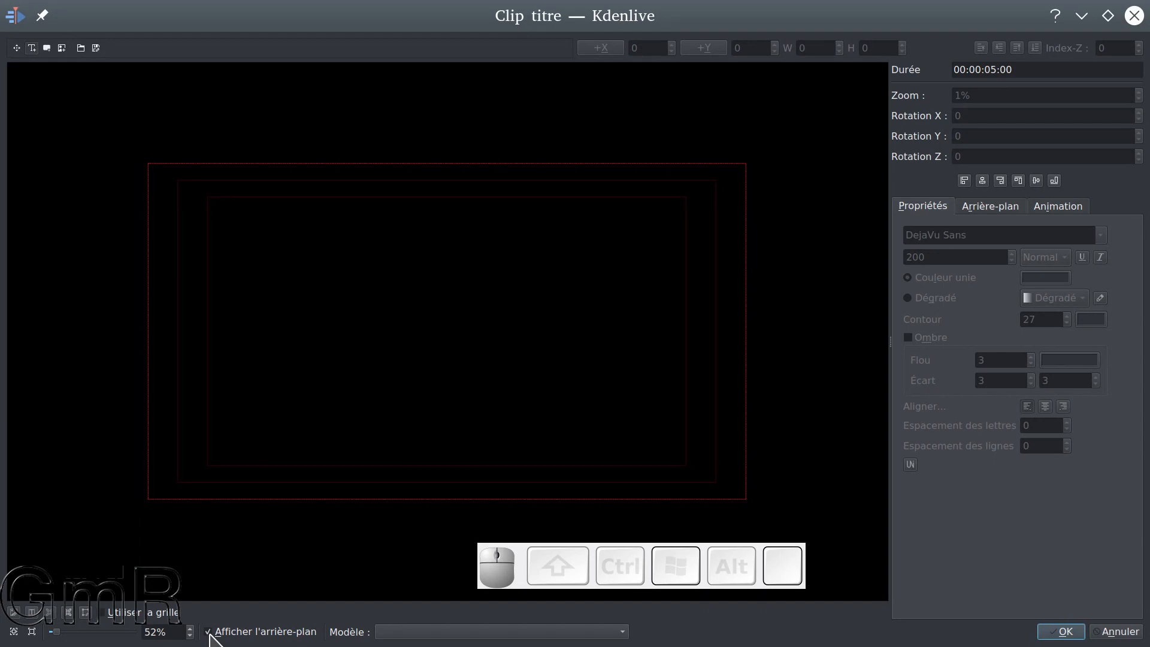
click(209, 633)
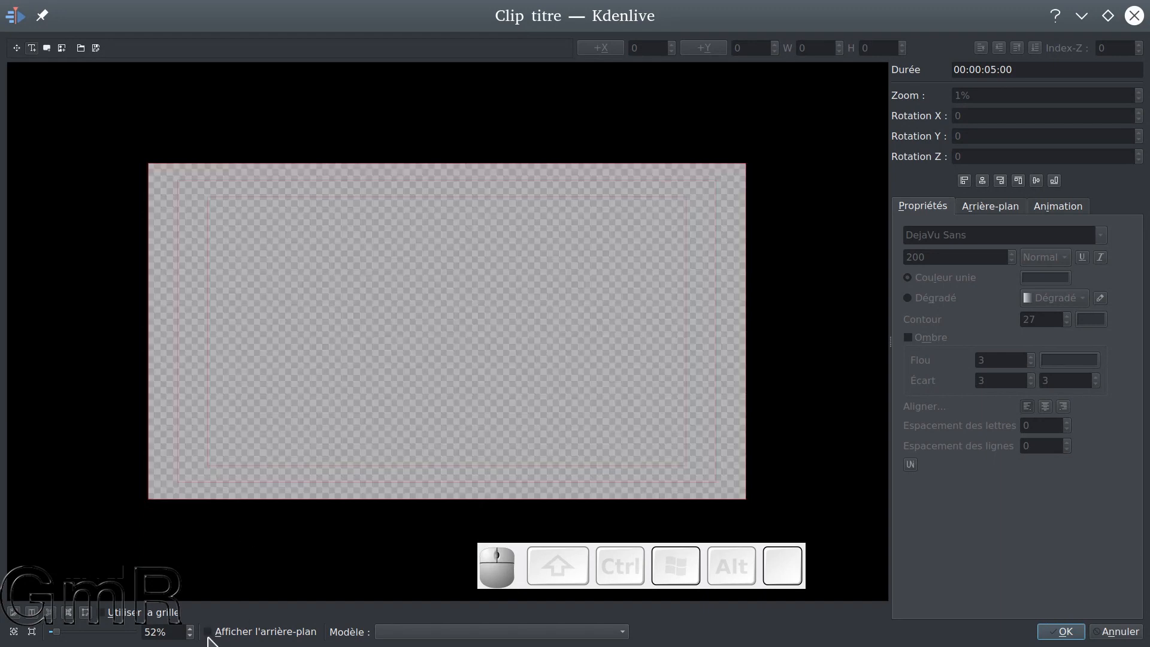
click(209, 634)
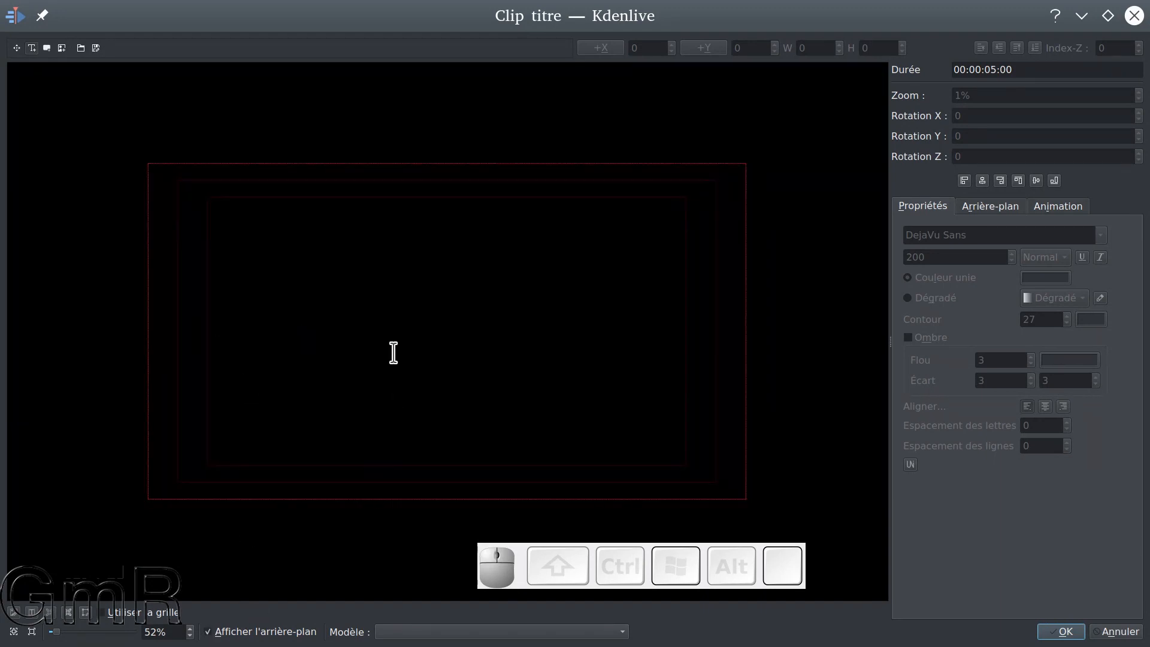
Add the text "Glish" near the middle of the title frame
click(31, 53)
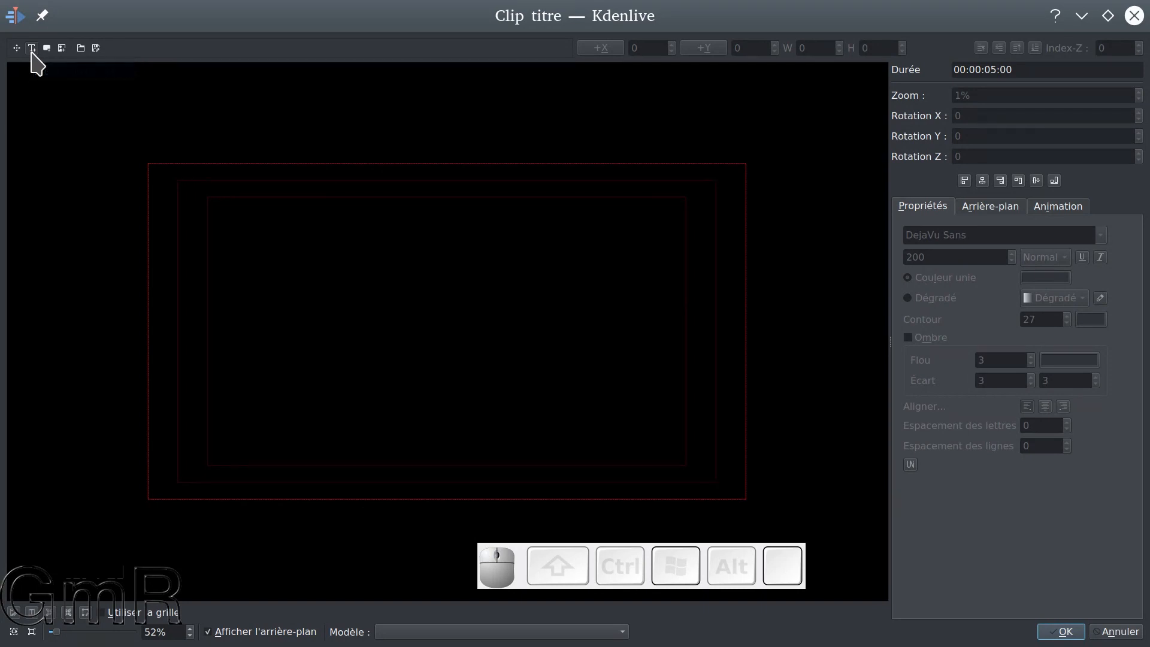
click(325, 321)
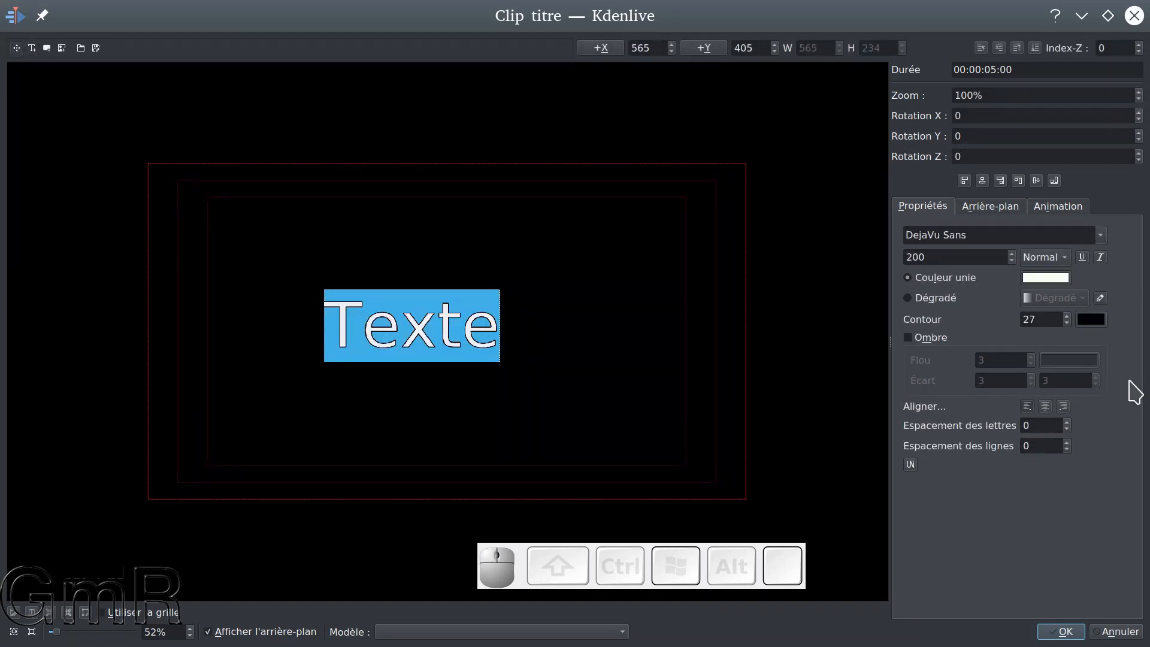
text(G)
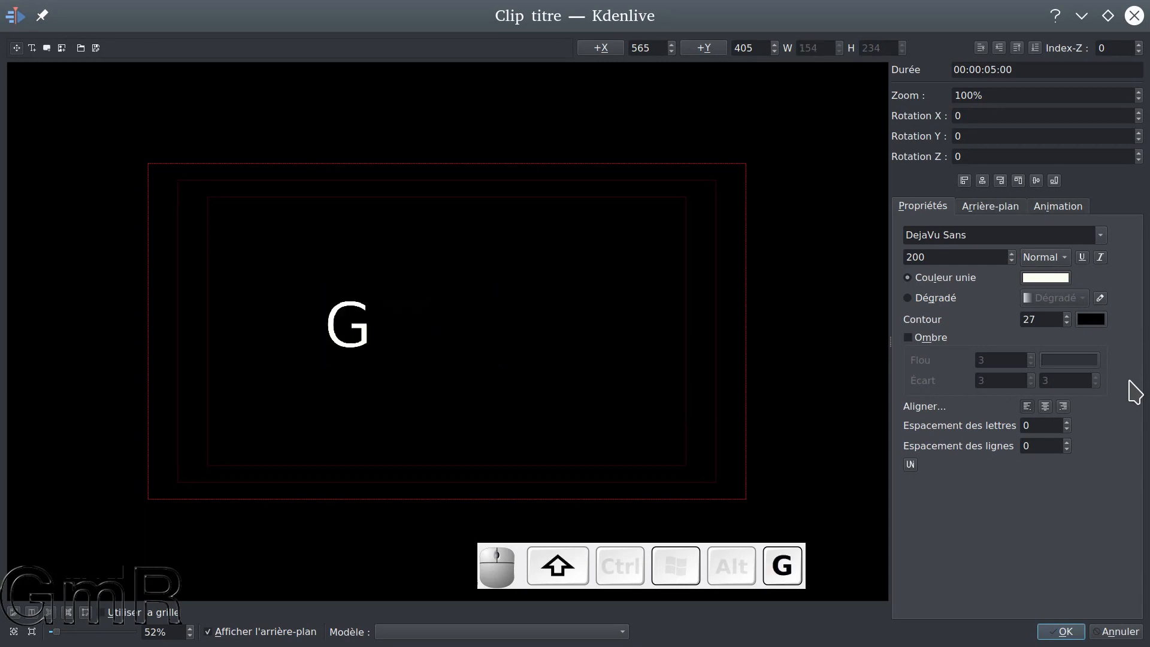
text(lis)
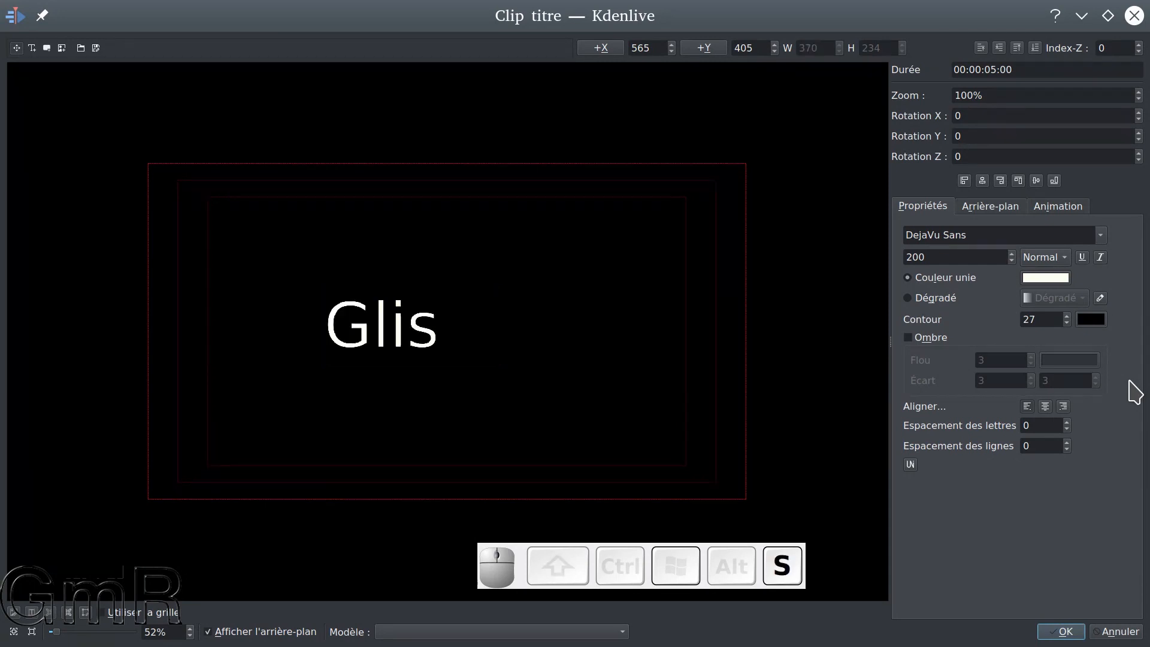
text(h)
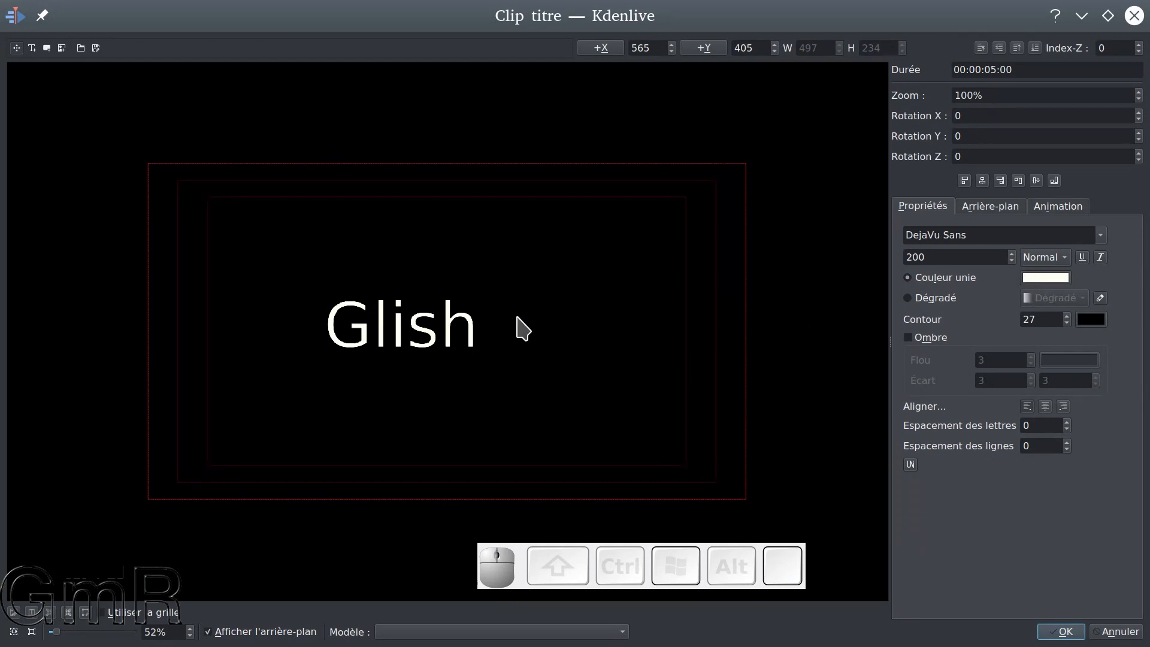
Try blue #00aaff and yellow #ffff00 as the solid colour of the title text
click(1065, 276)
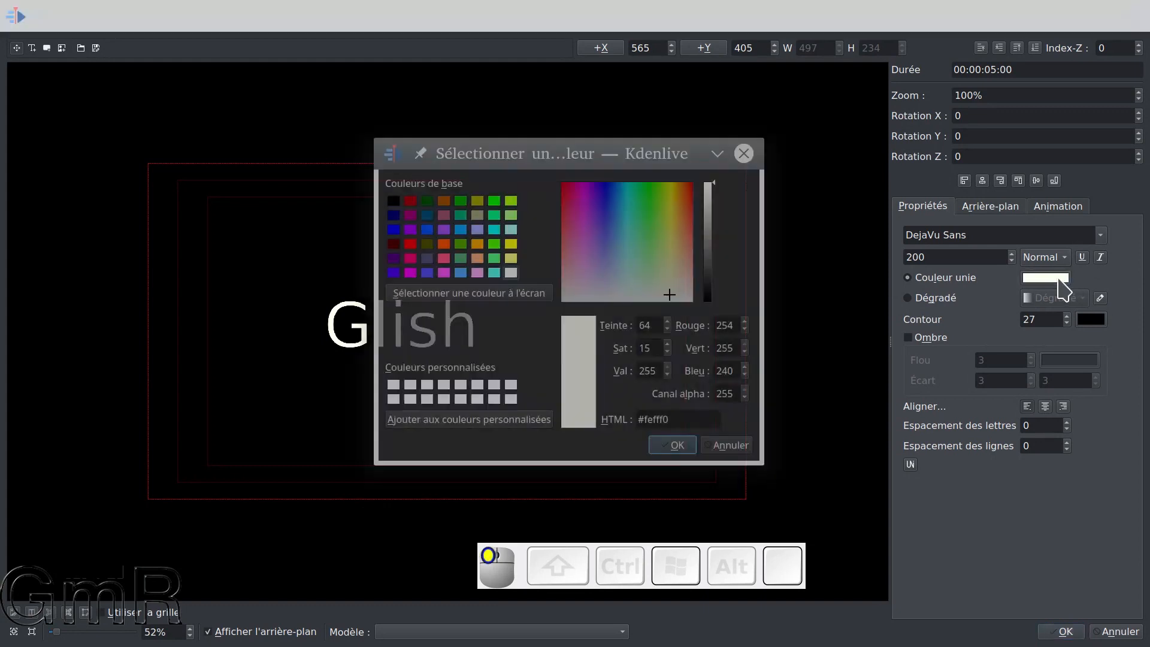
click(460, 229)
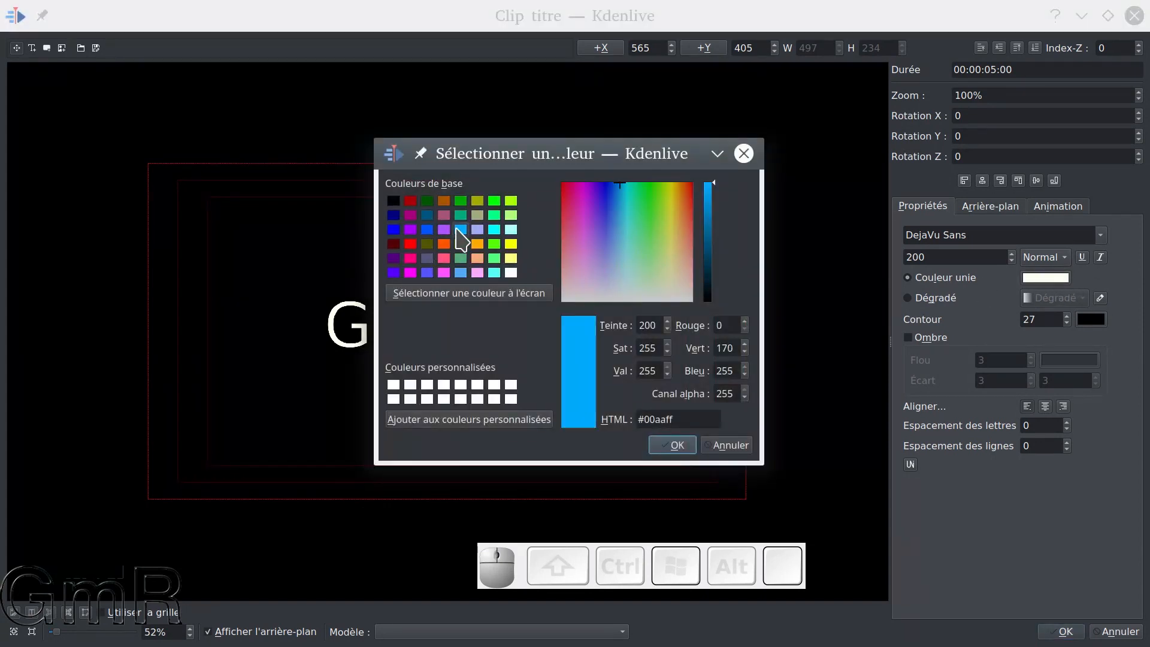
click(683, 445)
click(1059, 279)
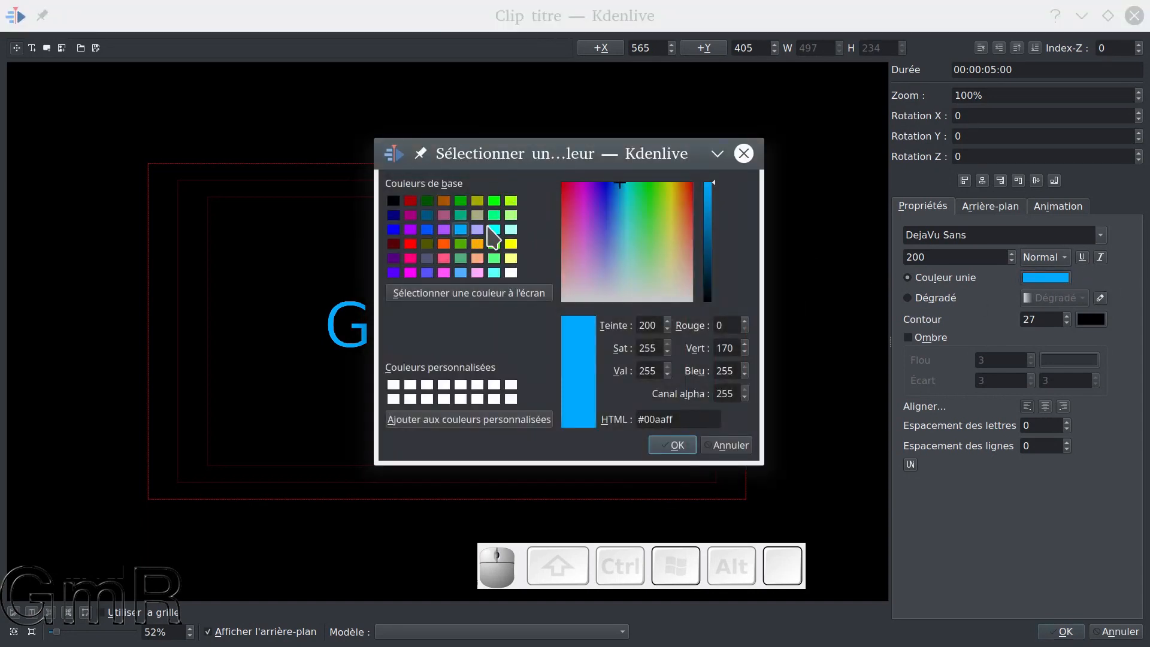
click(516, 244)
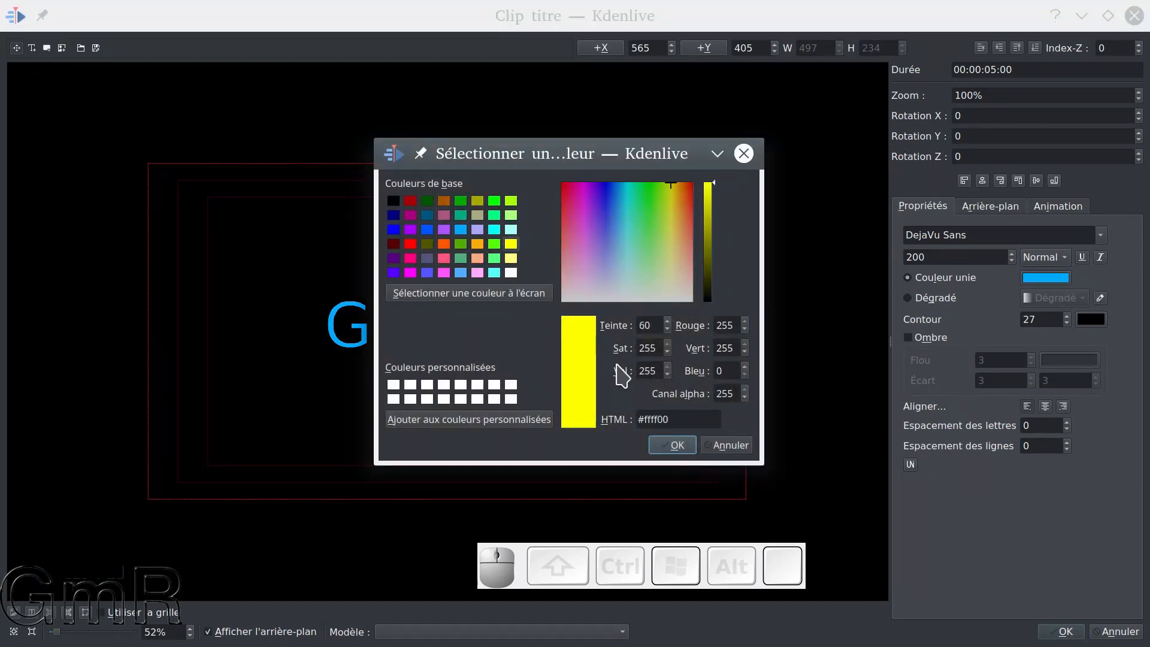
click(672, 446)
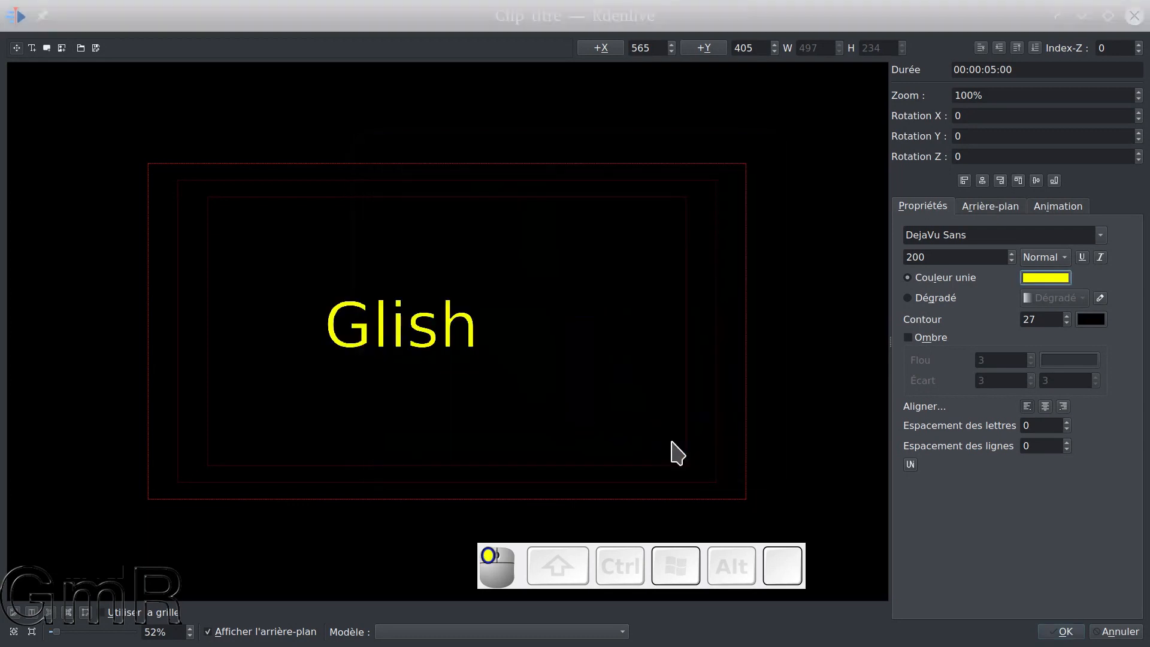
Set the solid colour of the title text to white
click(1065, 280)
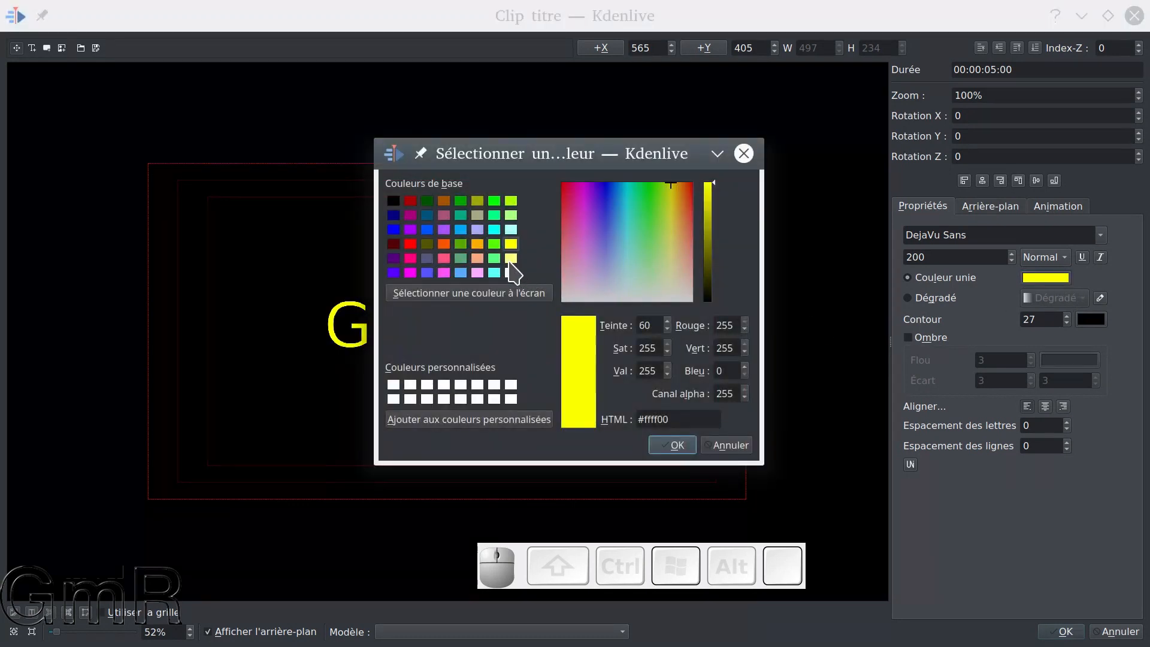
click(511, 273)
click(672, 446)
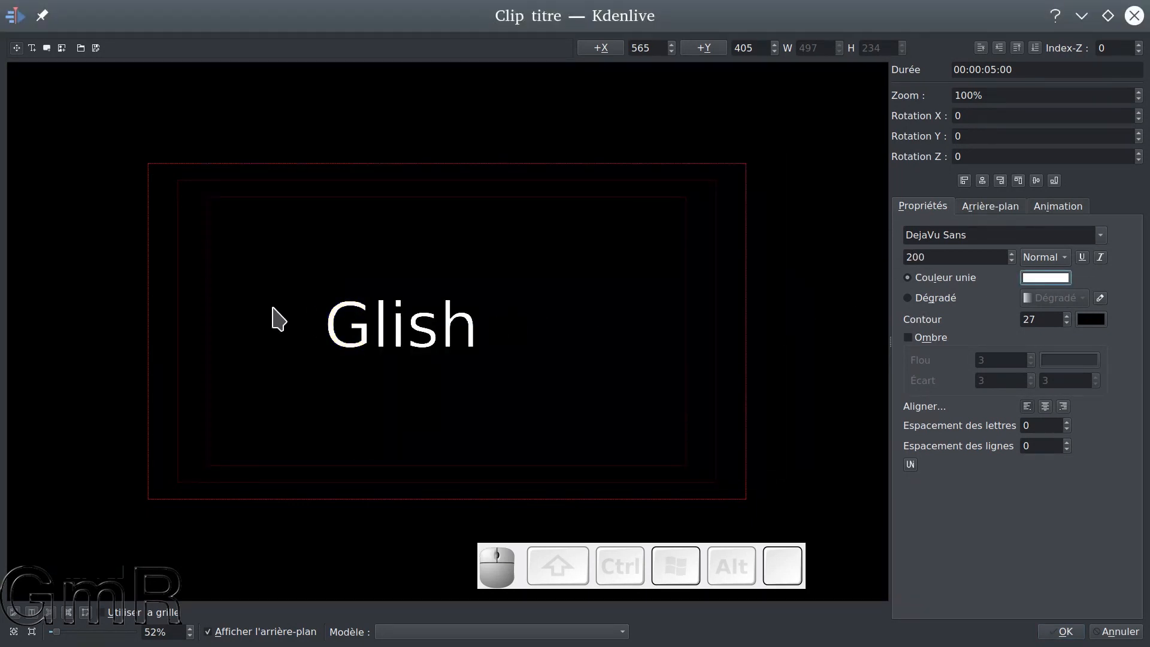
Set the title font to Cherry Cream Soda and preview a gradient fill before returning to the solid colour
click(1104, 235)
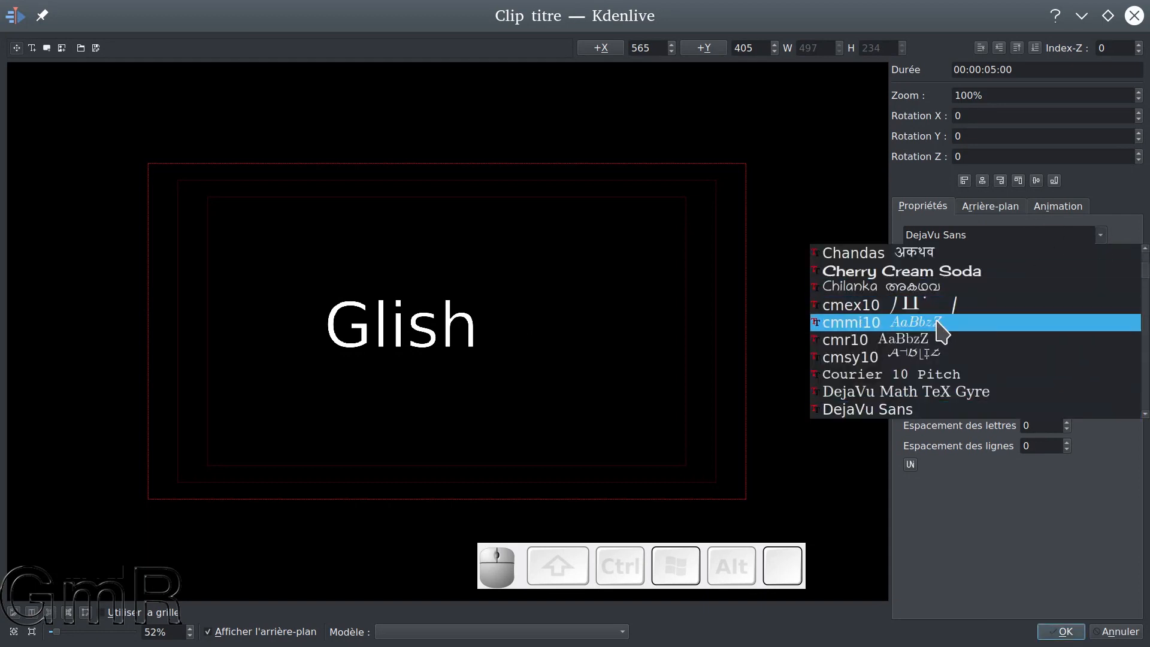
click(957, 272)
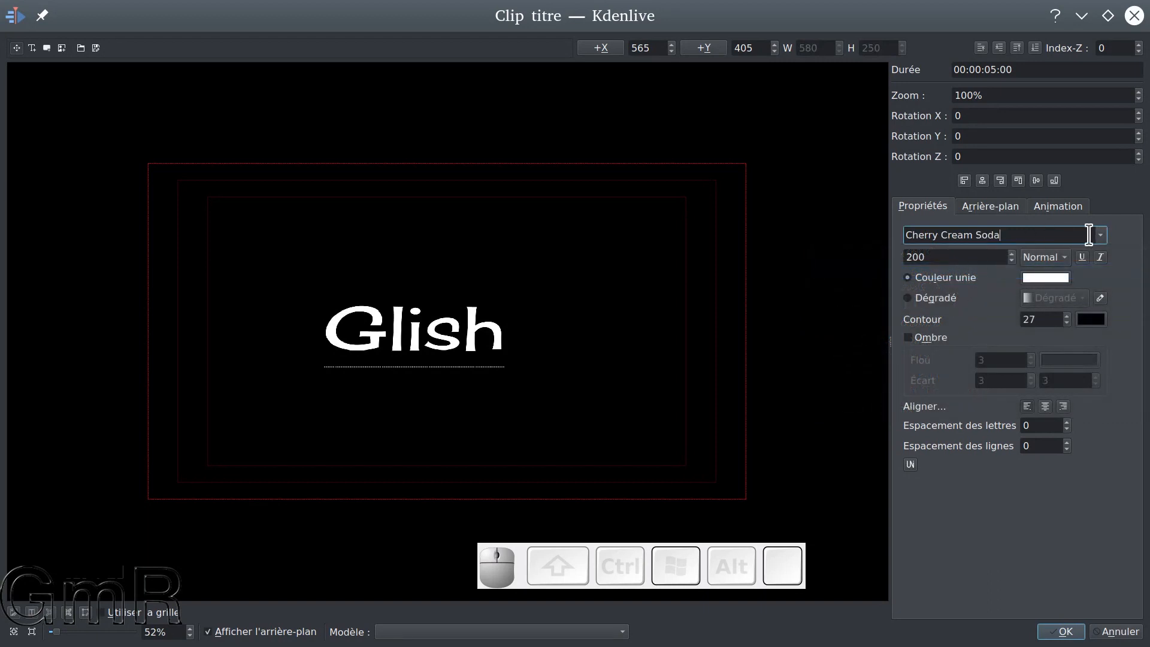
click(906, 298)
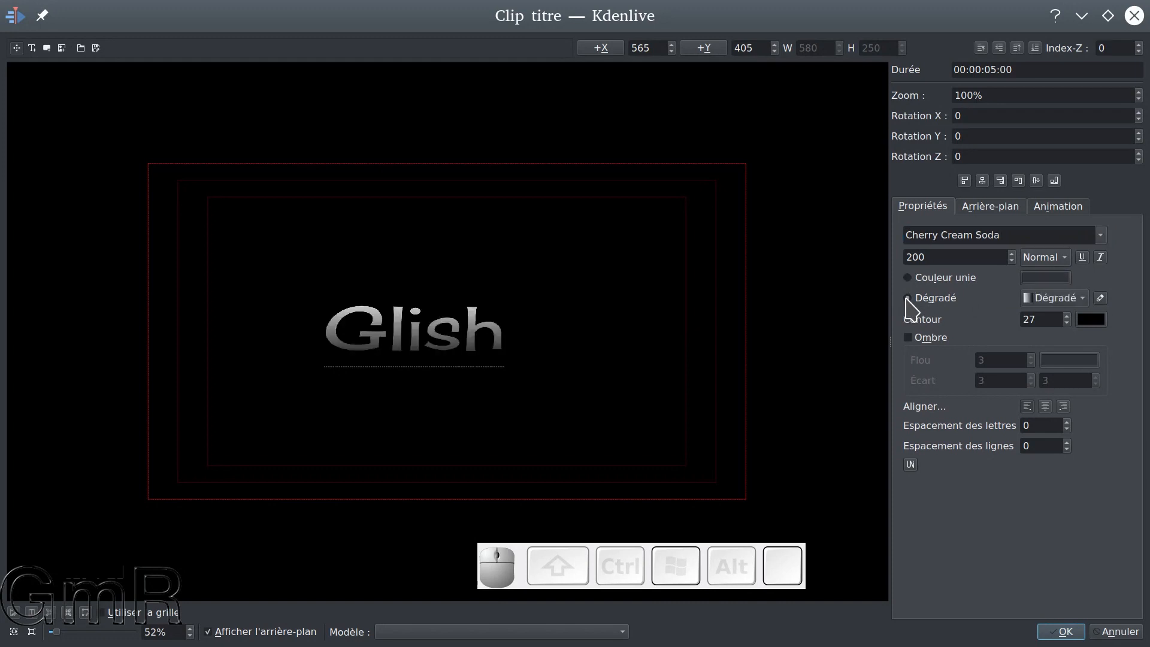
click(908, 277)
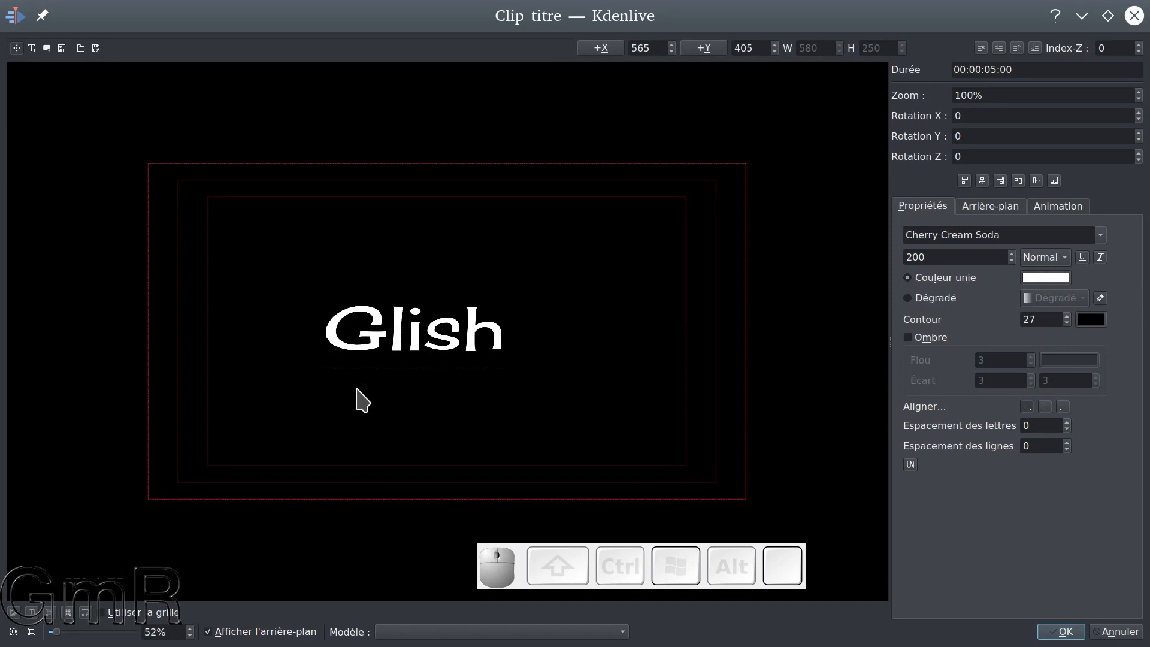
Try a dark red #aa0000 outline with a width of 100 around the title text
click(1092, 320)
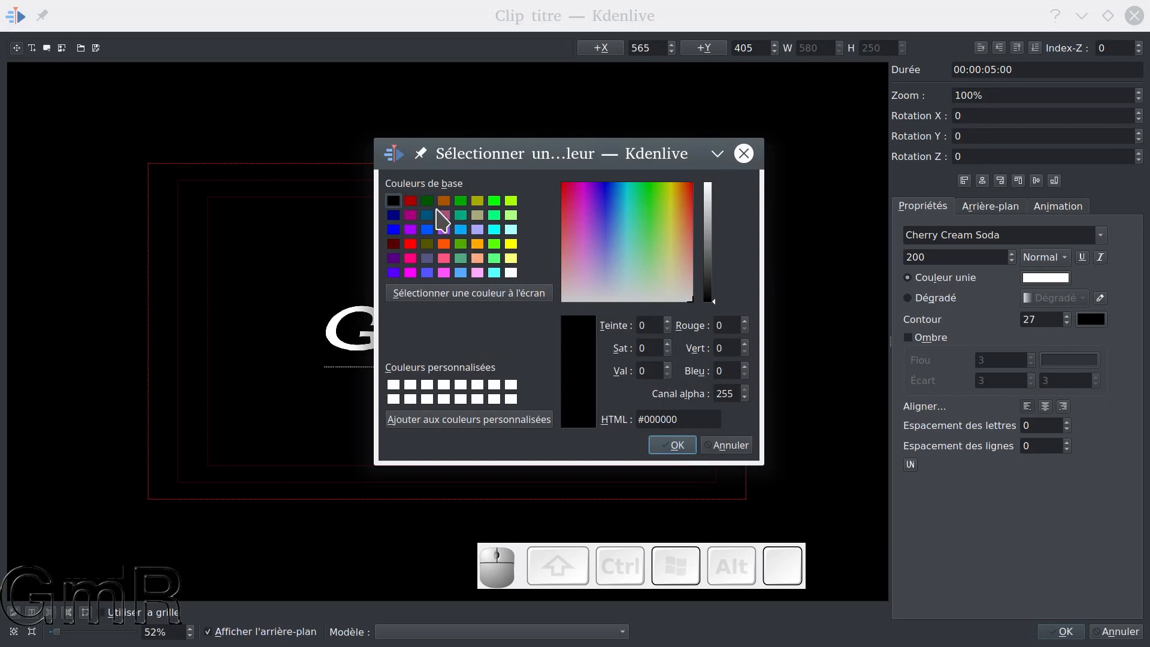
click(411, 202)
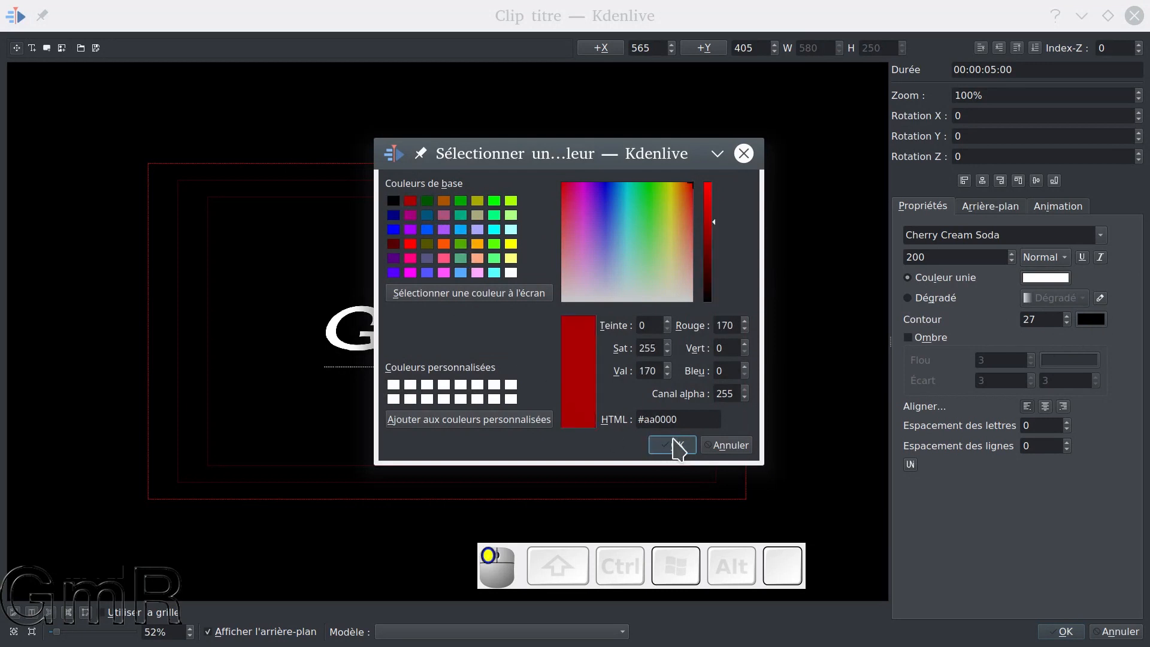
click(672, 445)
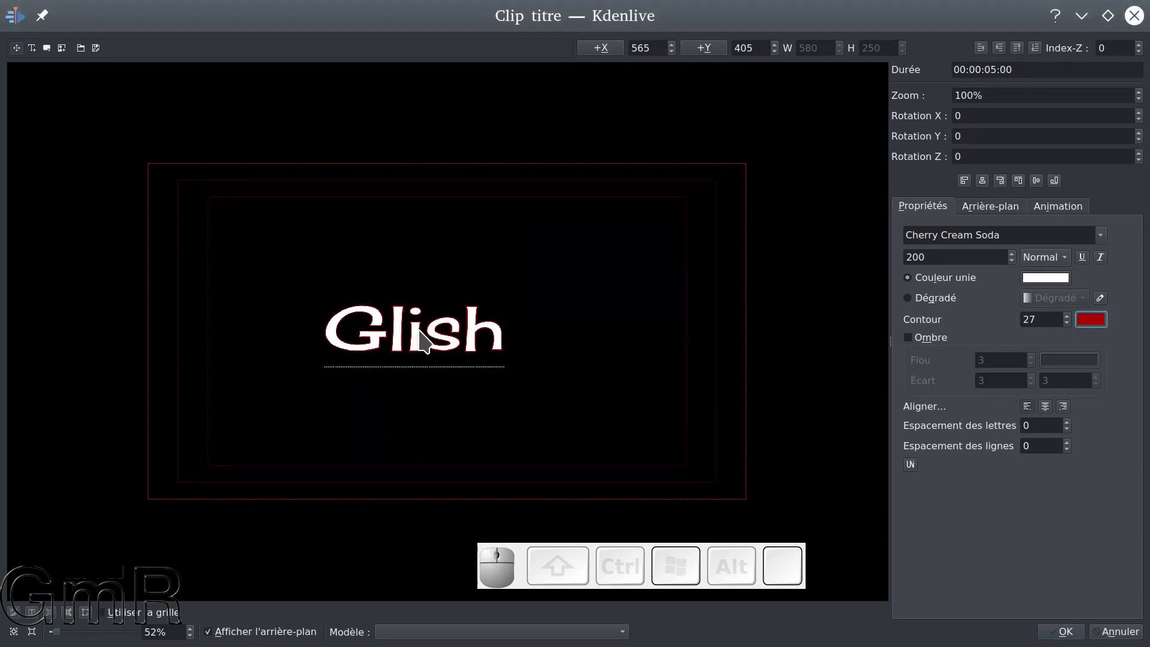
click(1067, 316)
text(100)
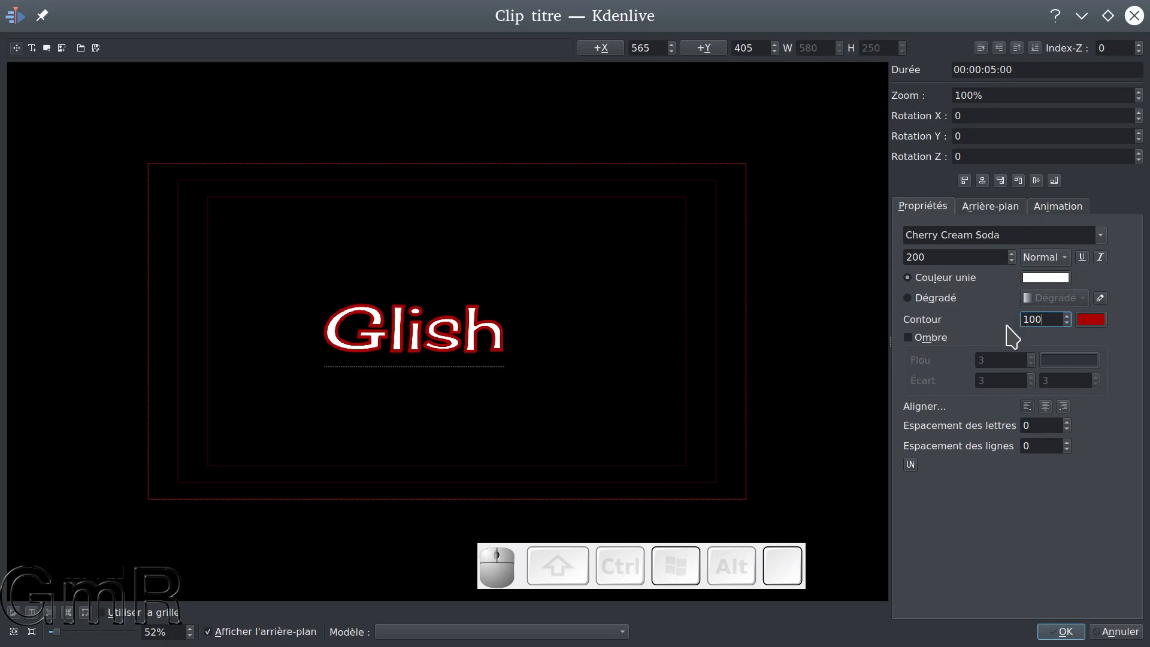
scroll(484, 360, up, 1)
scroll(481, 358, up, 1)
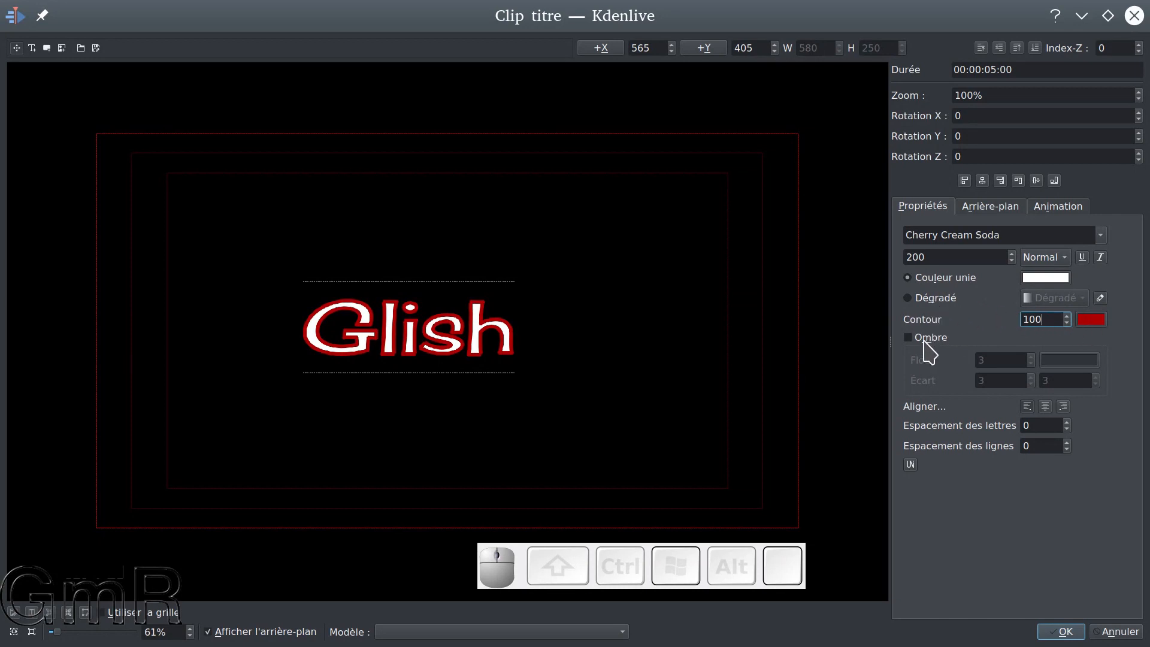
Set the outline width of the title text to 0
drag(1048, 319, 934, 308)
text(0)
key(Return)
Try a shadow and a gradient fill on the title text, returning to the solid colour without shadow
click(935, 335)
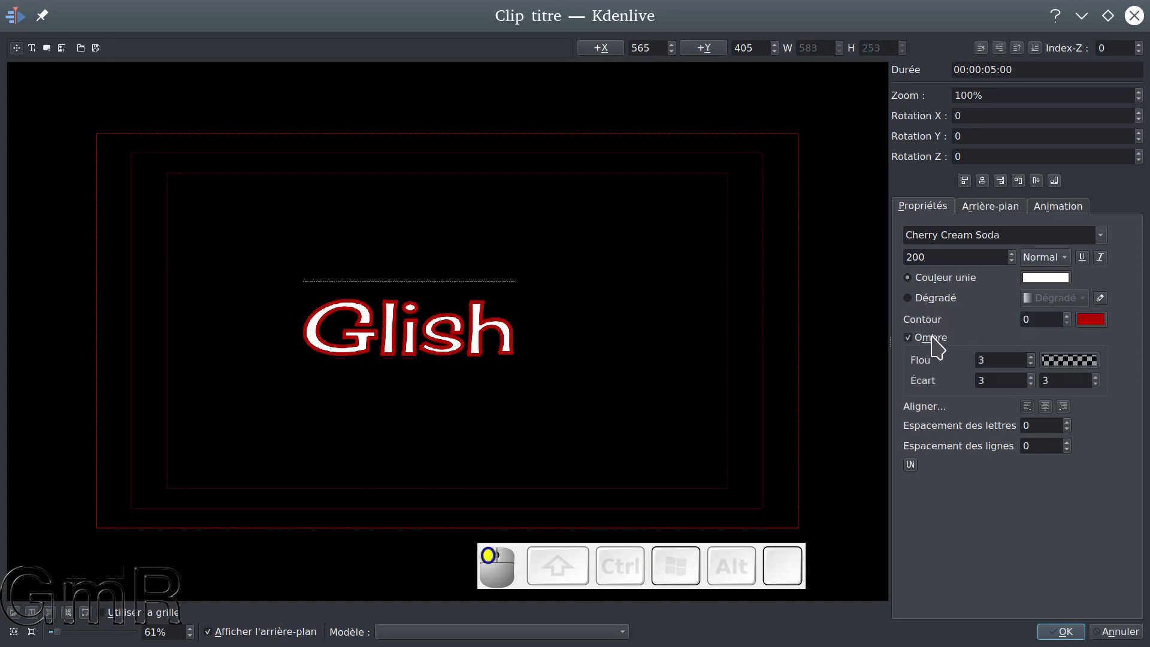
click(932, 299)
click(926, 339)
click(923, 339)
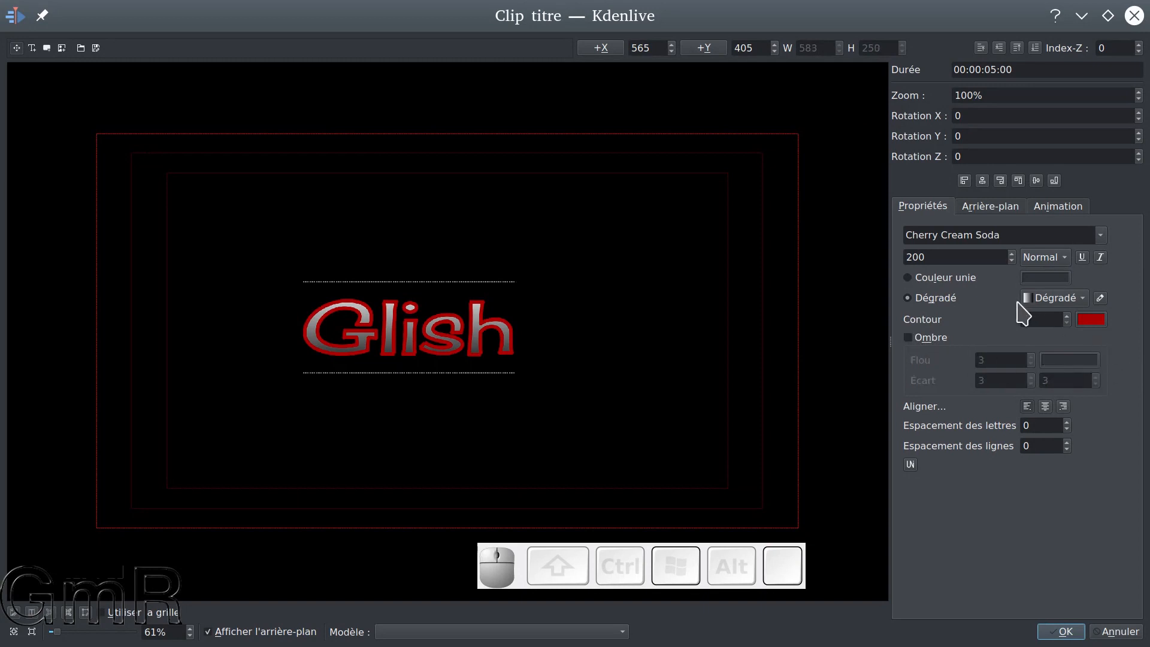
click(909, 284)
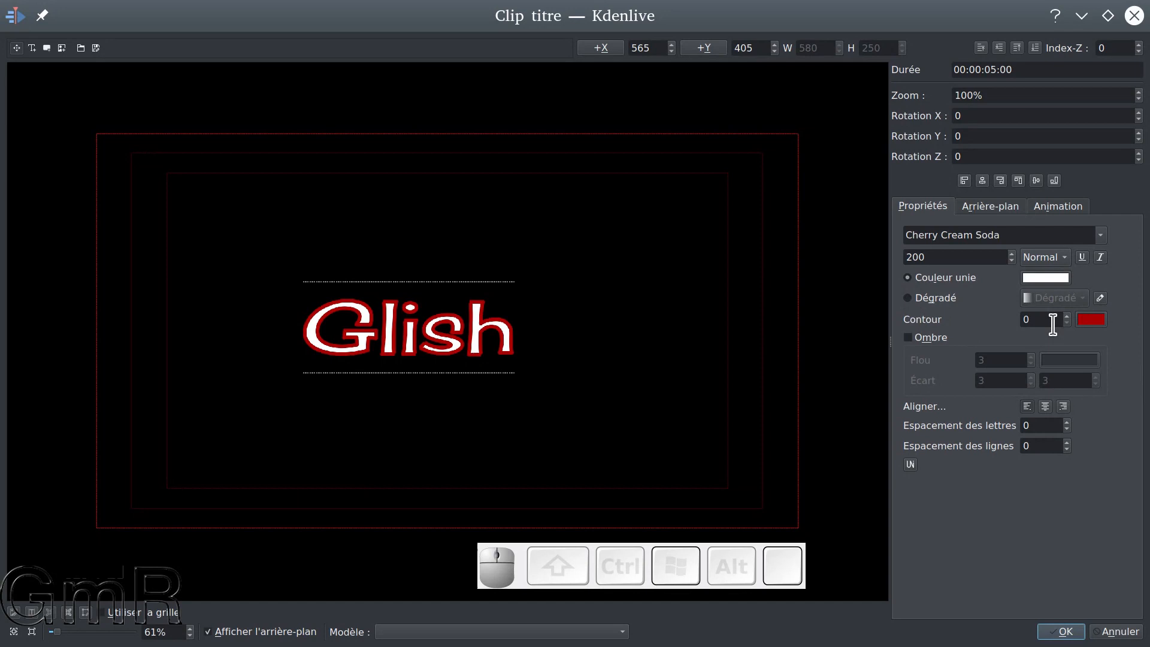
Set the title text outline to black #000000 with a width of 1
click(1092, 320)
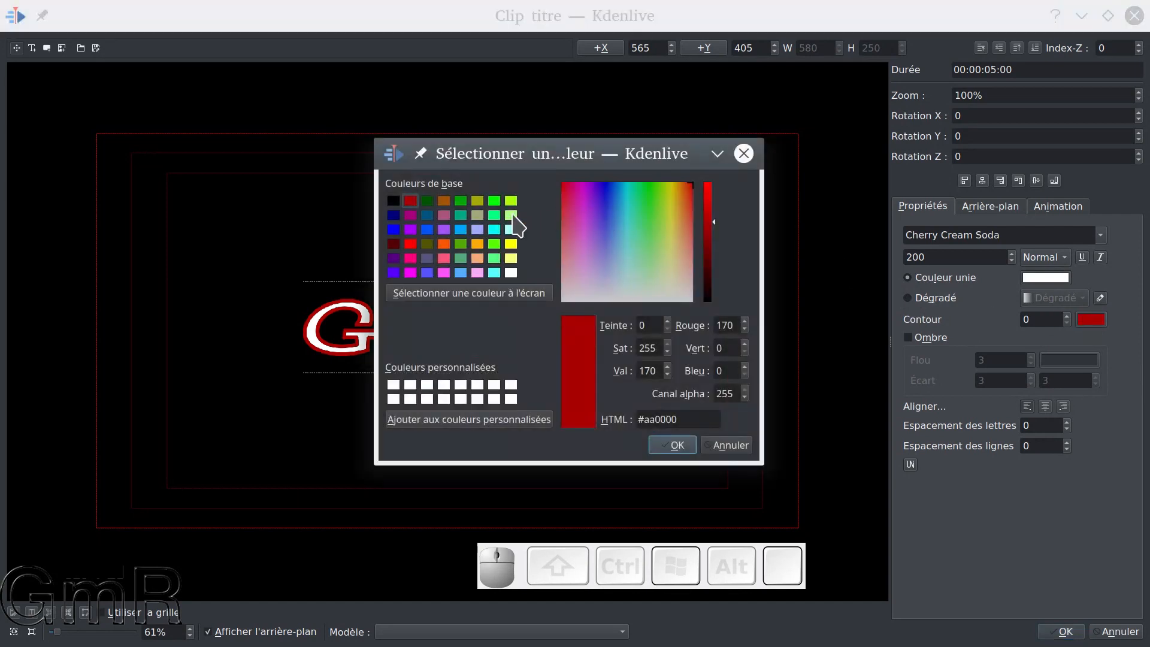
click(393, 201)
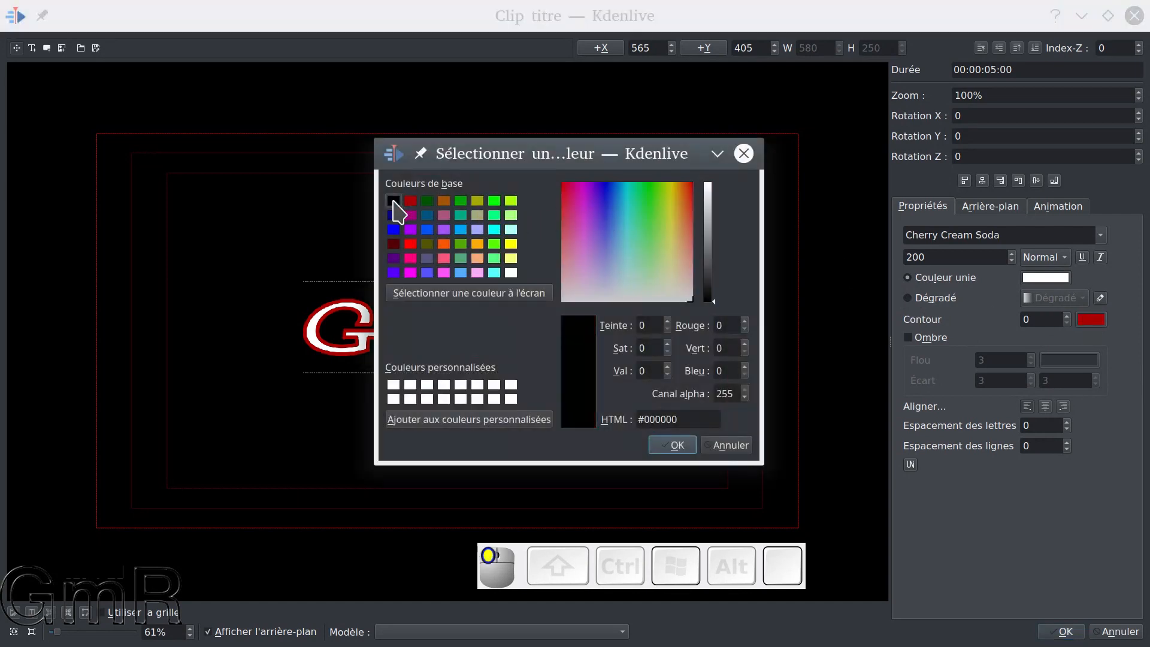
click(674, 445)
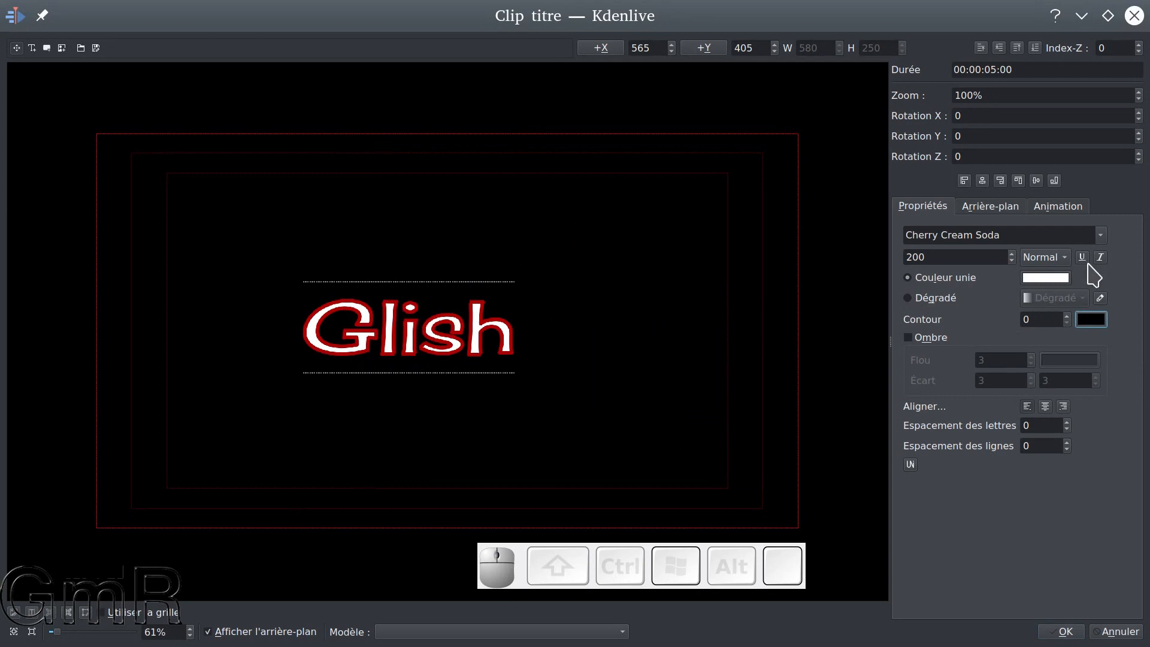
click(1067, 316)
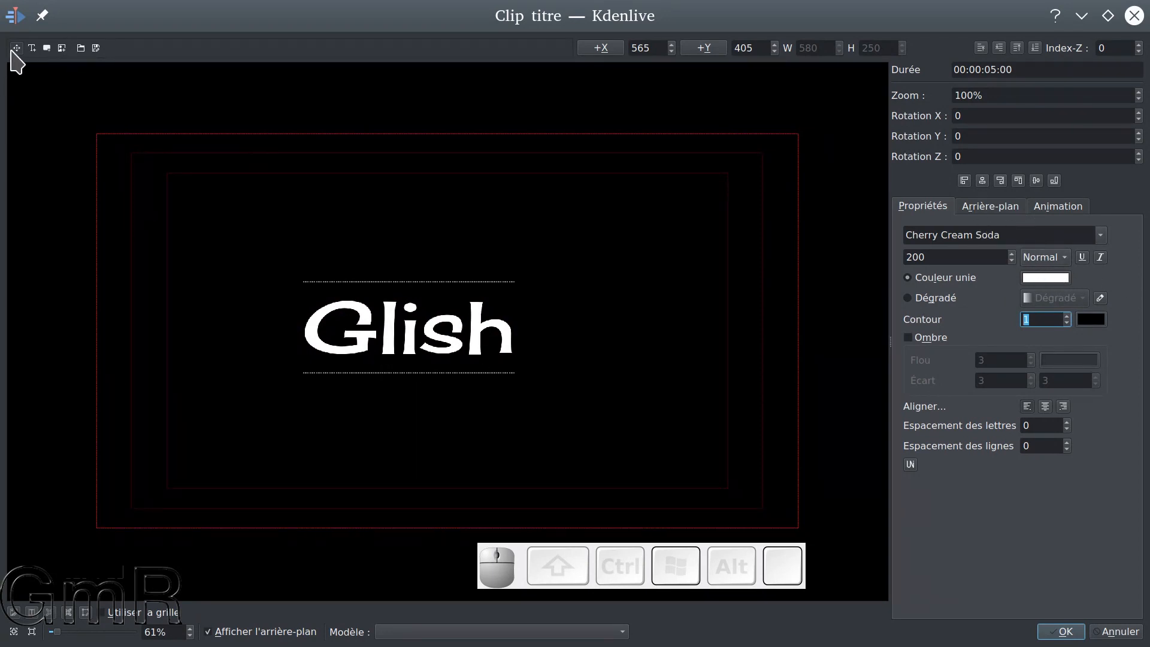
Try the frame alignments on the title text, finishing with horizontal and vertical centring
click(965, 181)
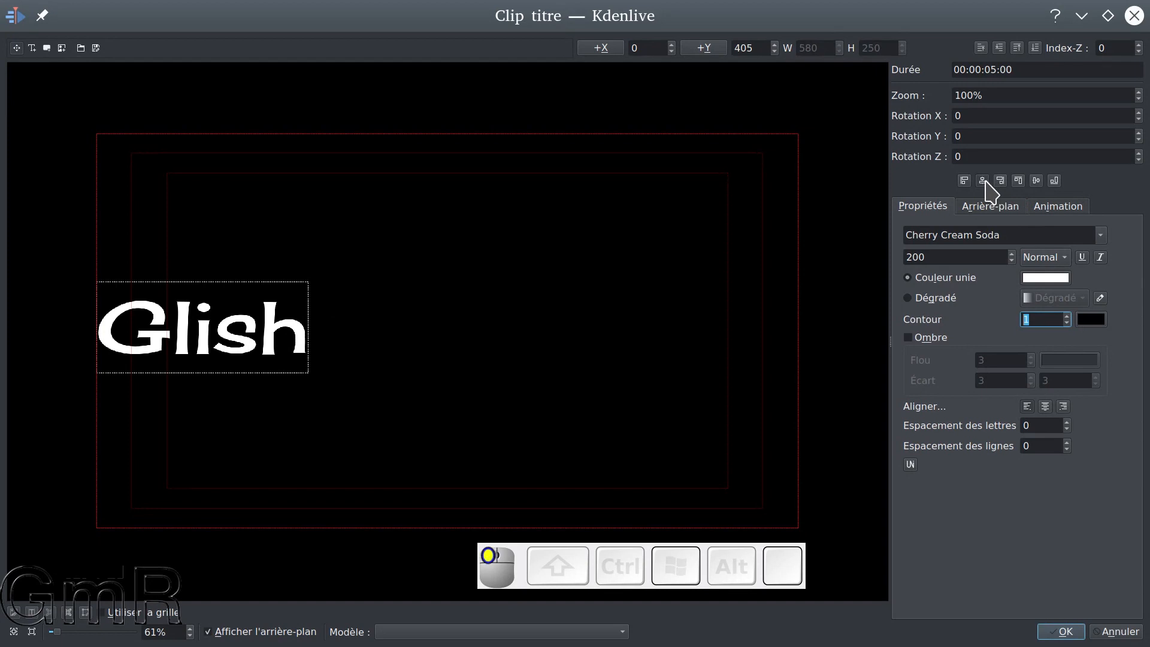
click(984, 181)
click(1001, 181)
click(1019, 180)
click(1037, 180)
click(1054, 180)
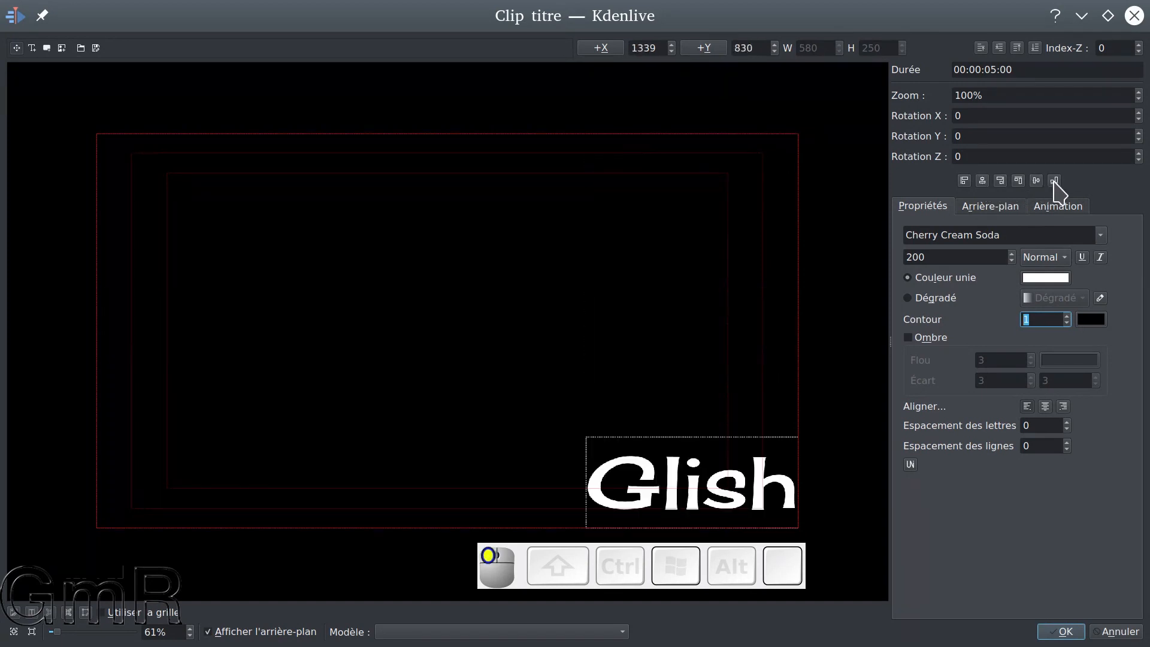
click(984, 181)
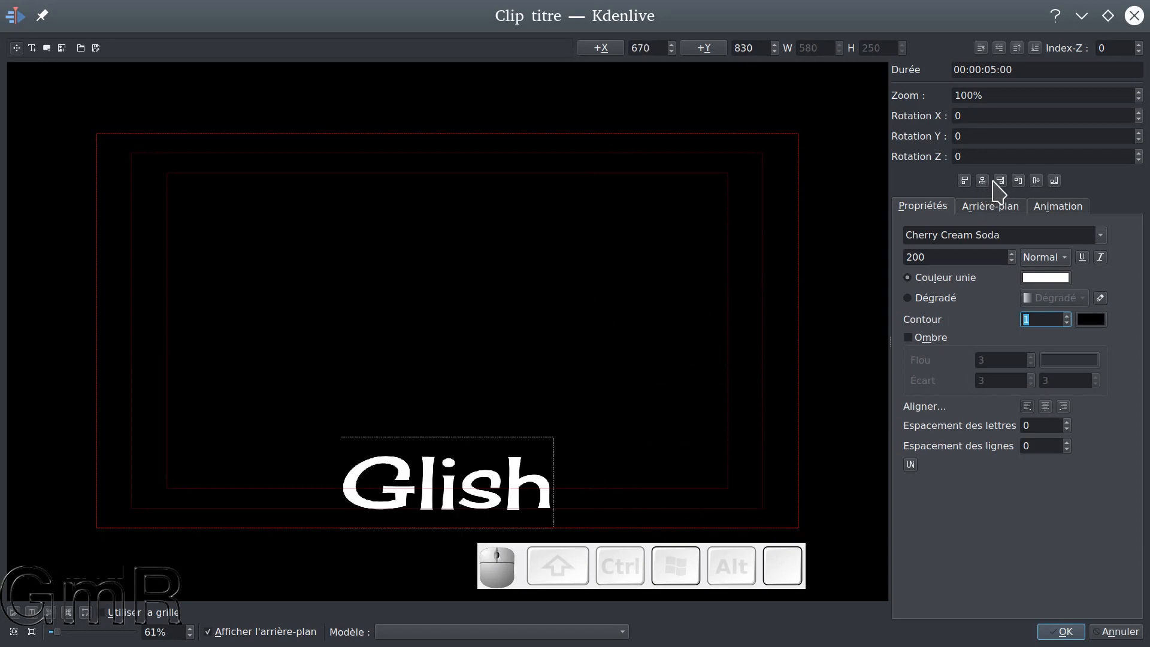
click(1036, 181)
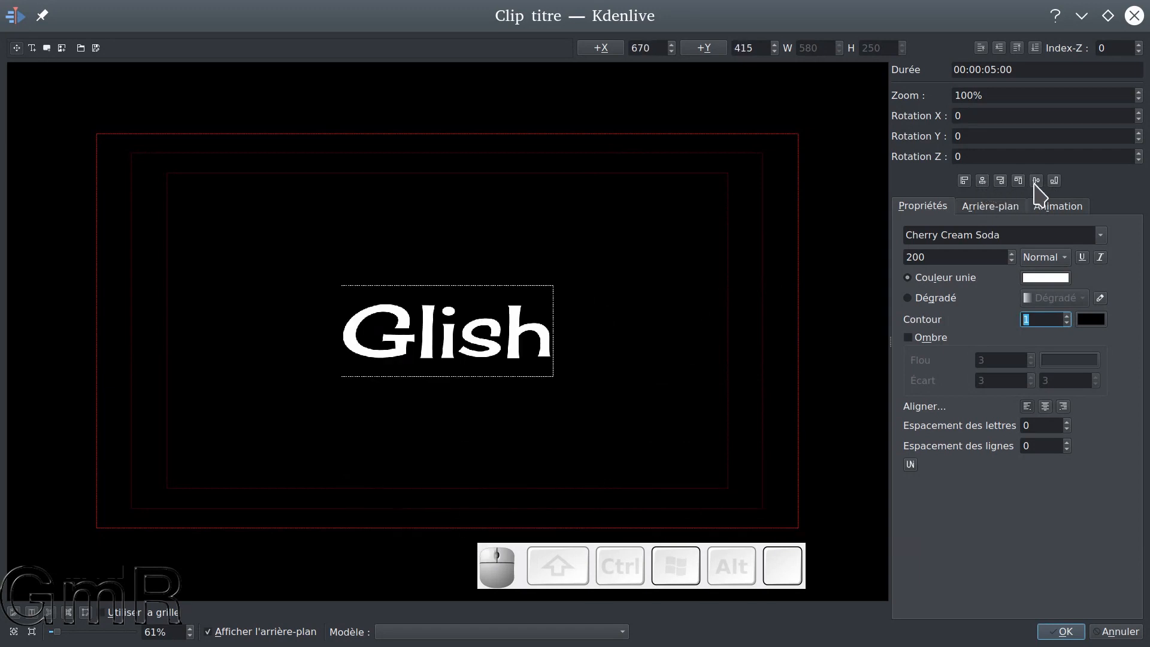
Set the title font size to 500 and centre the text horizontally and vertically in the frame
drag(945, 255, 801, 254)
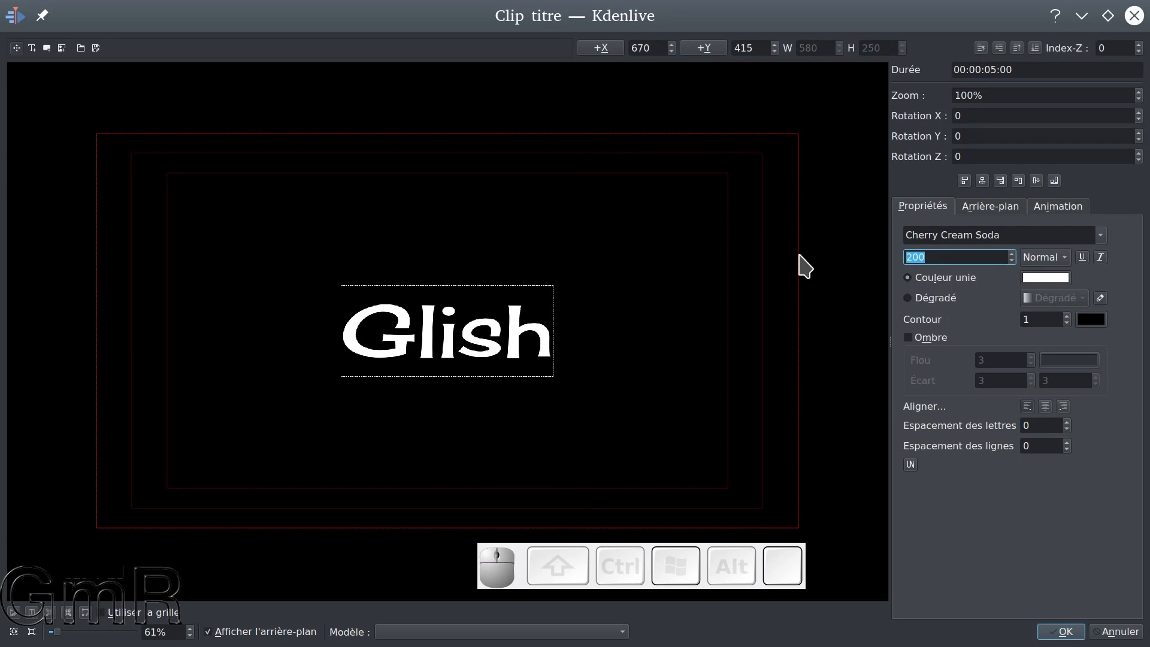
text(500)
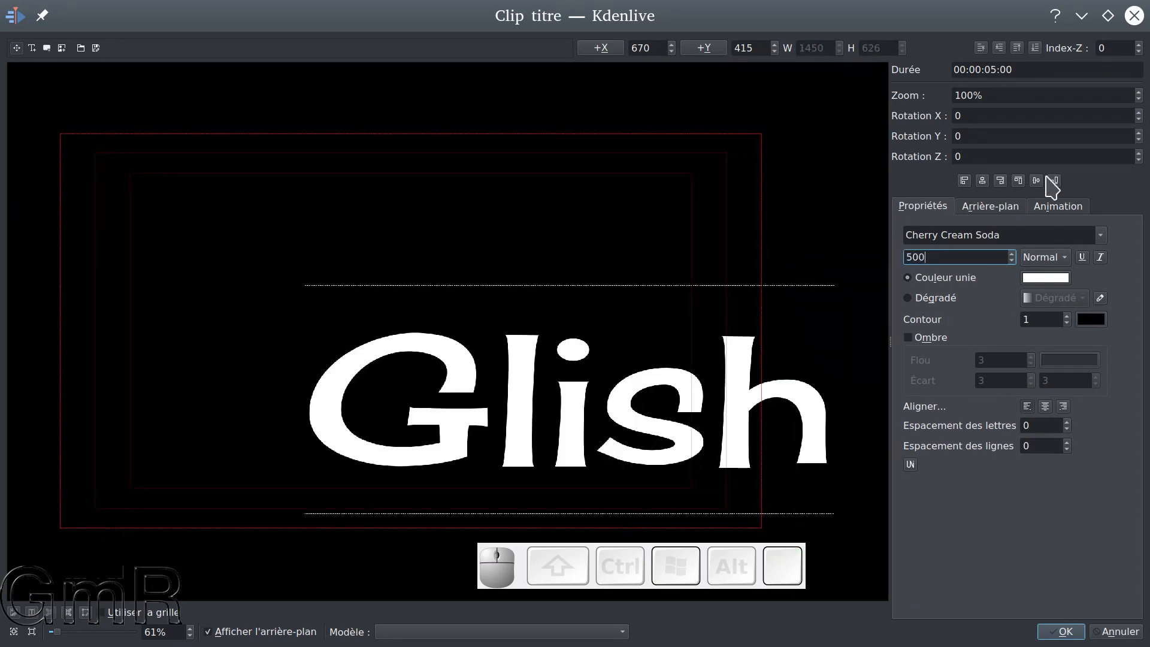
click(985, 182)
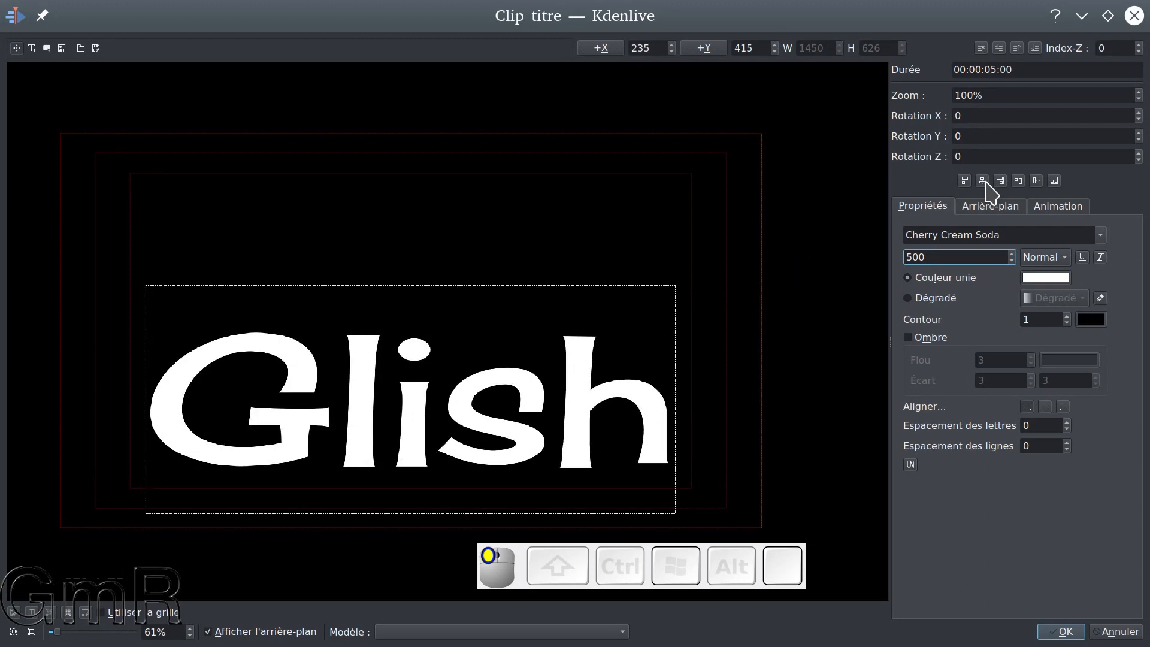
click(1037, 181)
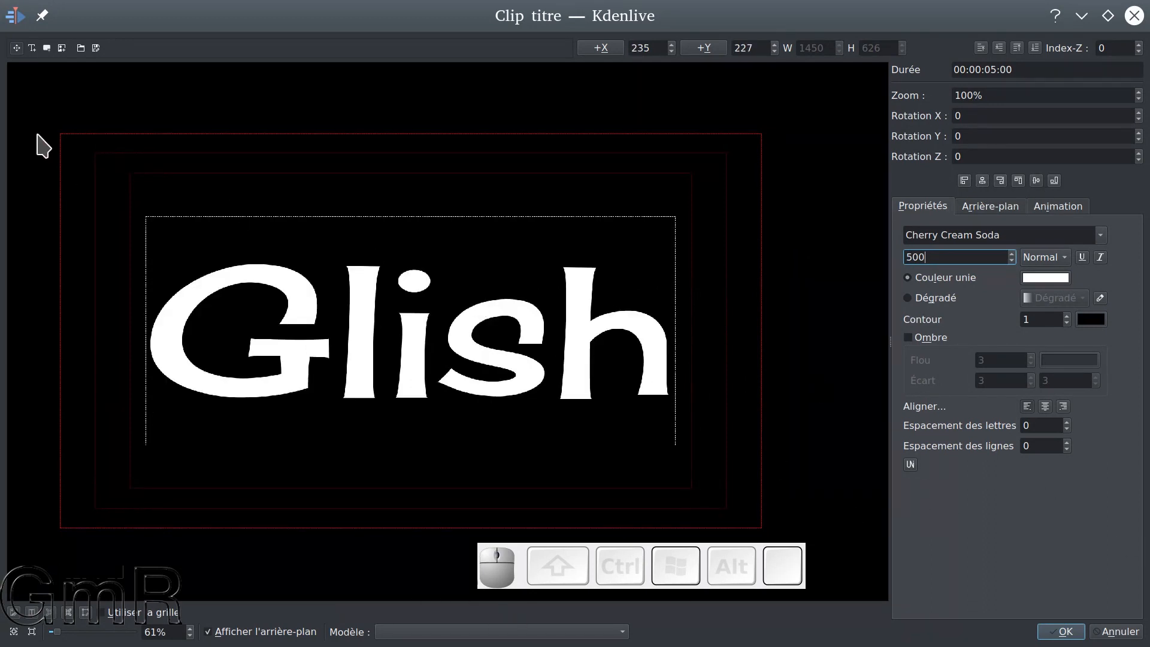
Try selecting and moving the title text with the selection tool
click(16, 48)
click(251, 290)
double_click(286, 344)
drag(294, 301, 352, 231)
click(18, 50)
click(18, 50)
click(395, 211)
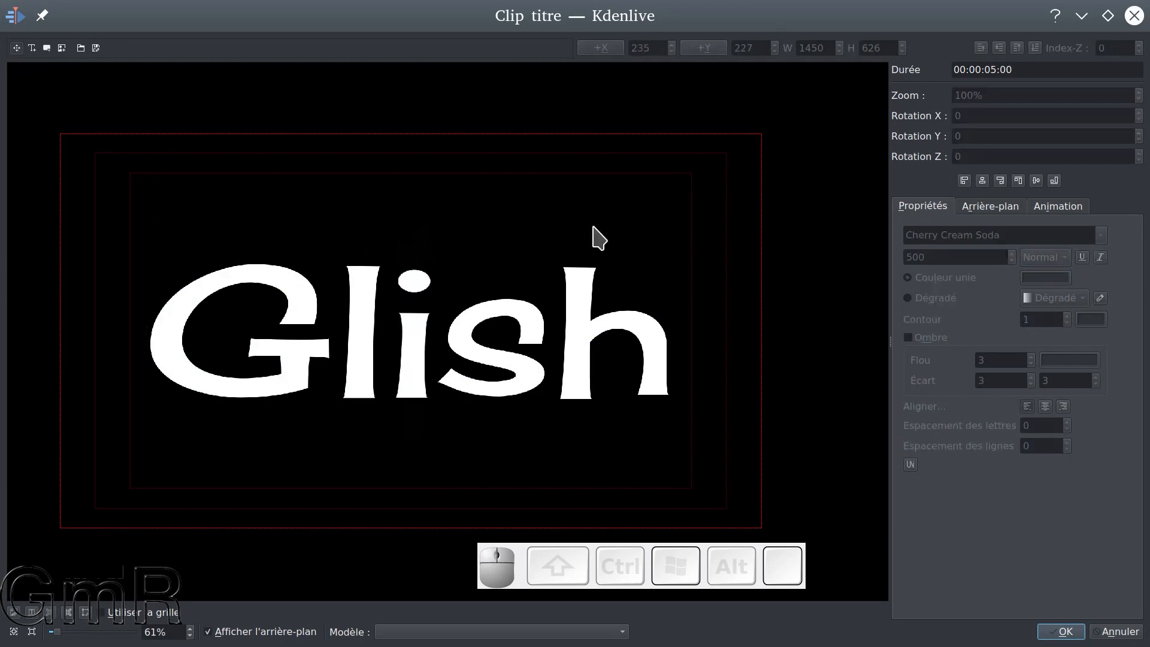
Move the title text slightly upward by hand and recentre it horizontally and vertically in the frame
click(18, 49)
drag(224, 269, 215, 242)
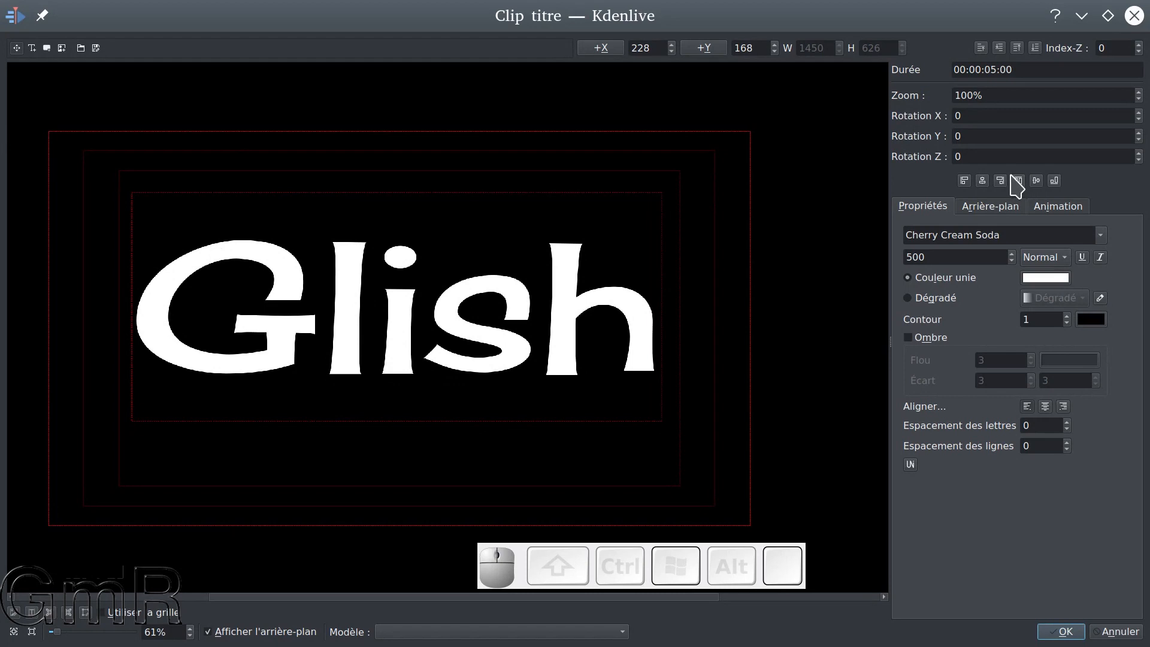
click(983, 181)
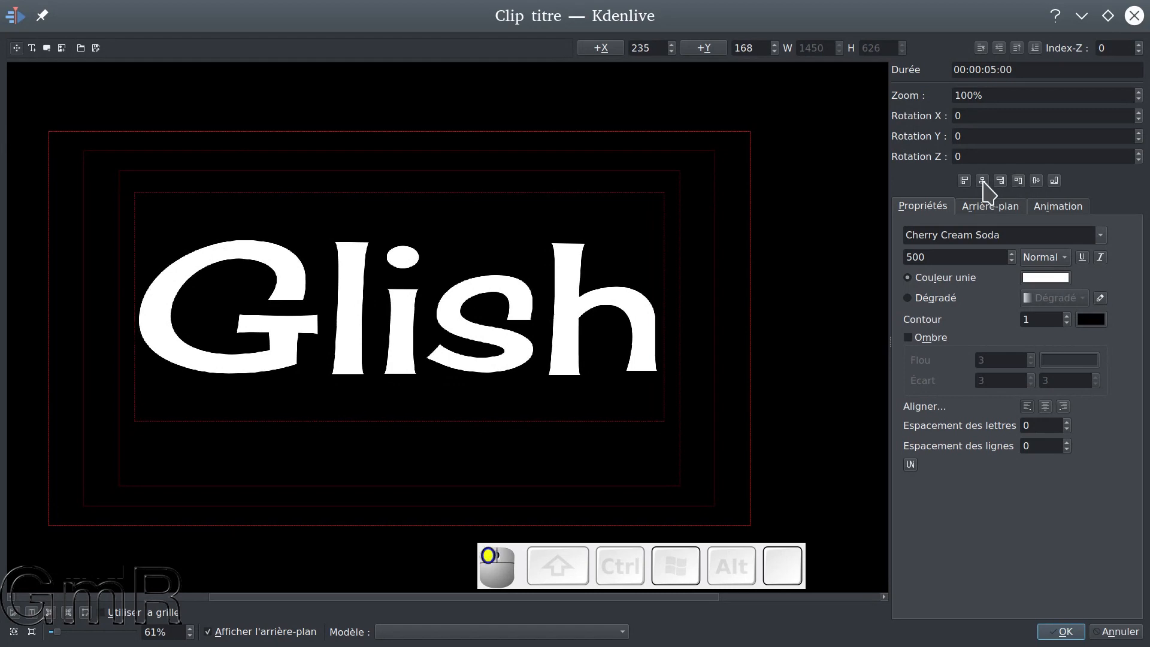
click(1036, 181)
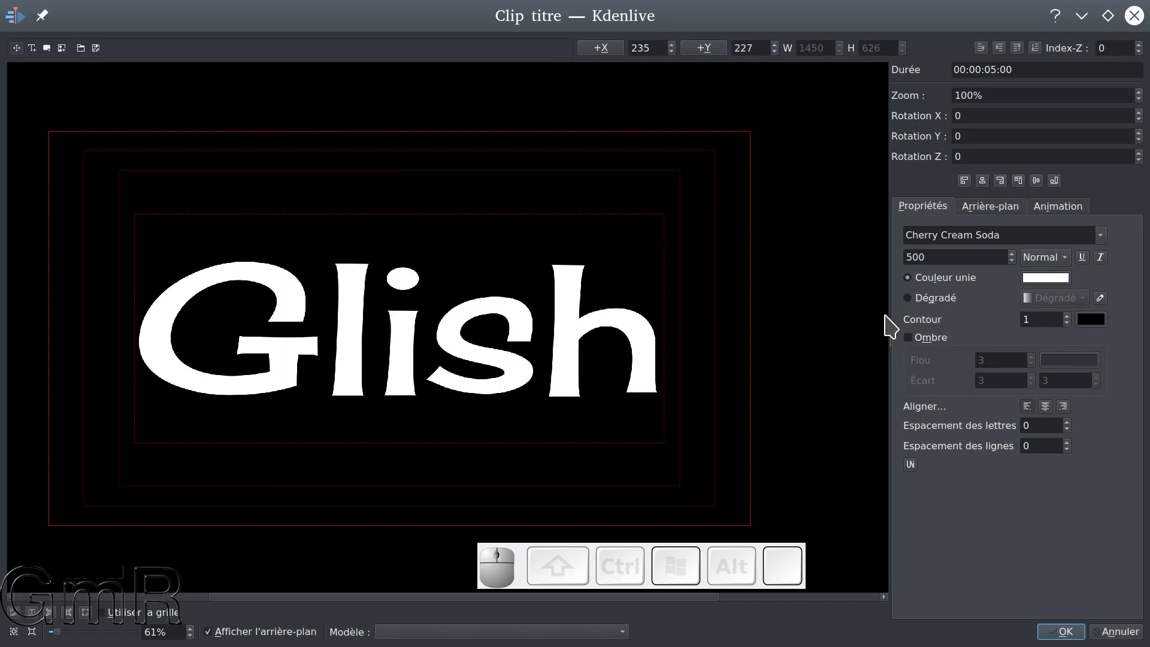
Give the title text a dark red #aa0000 outline with a width of 60 and save the title clip
click(1094, 321)
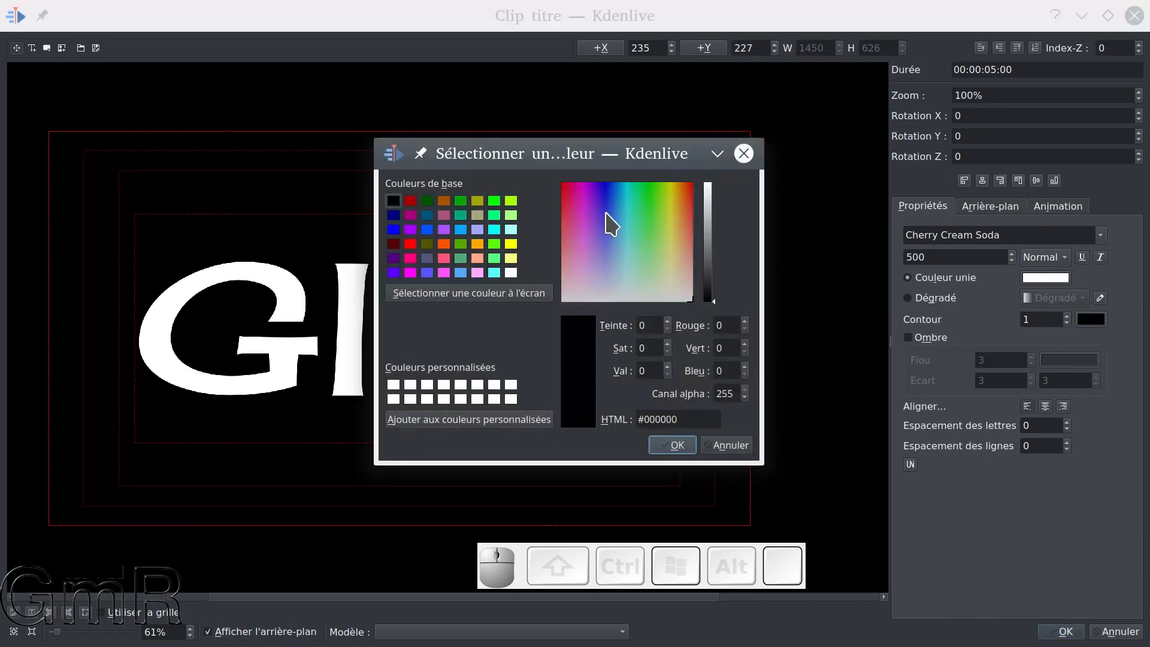
click(410, 201)
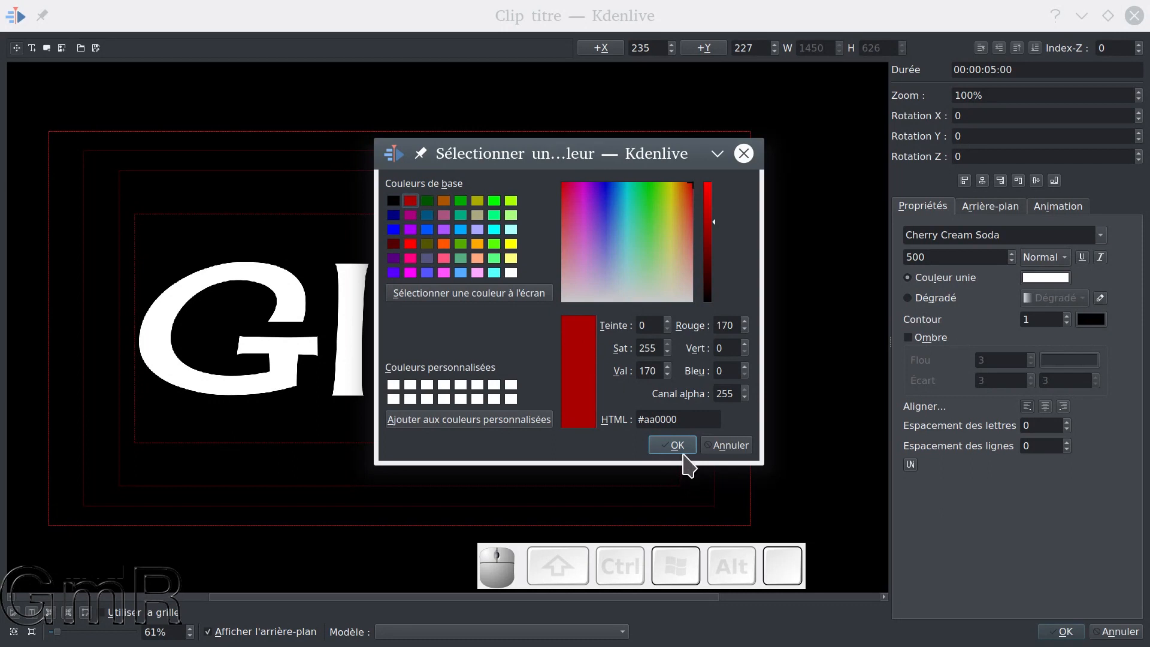
click(678, 448)
click(1068, 318)
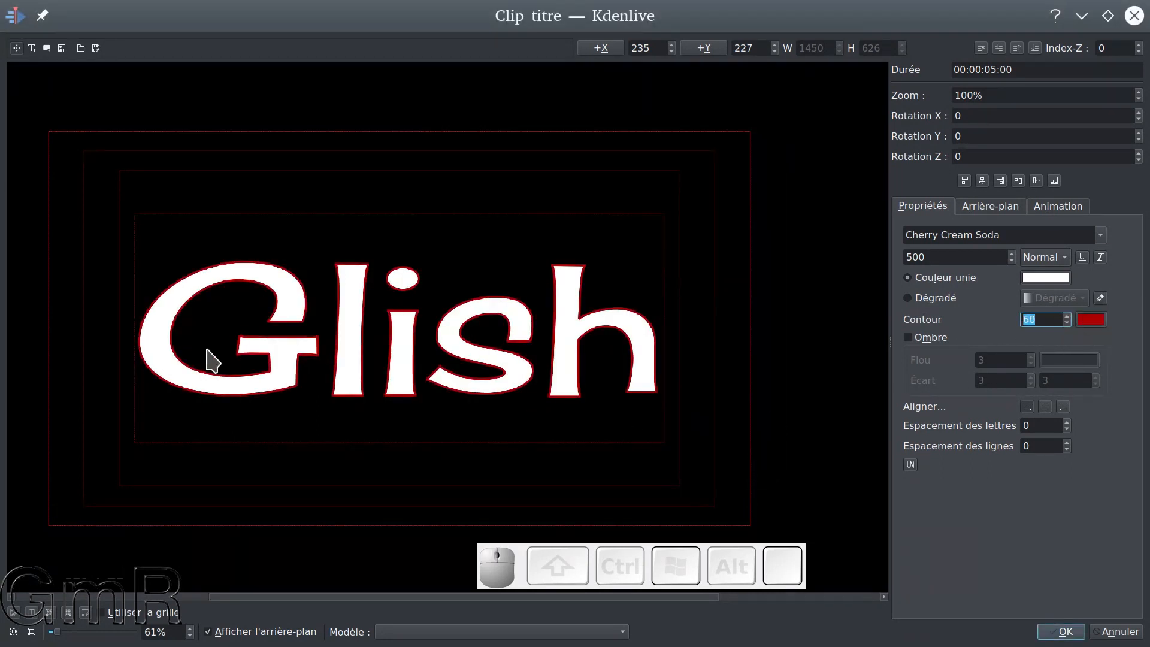
click(1064, 632)
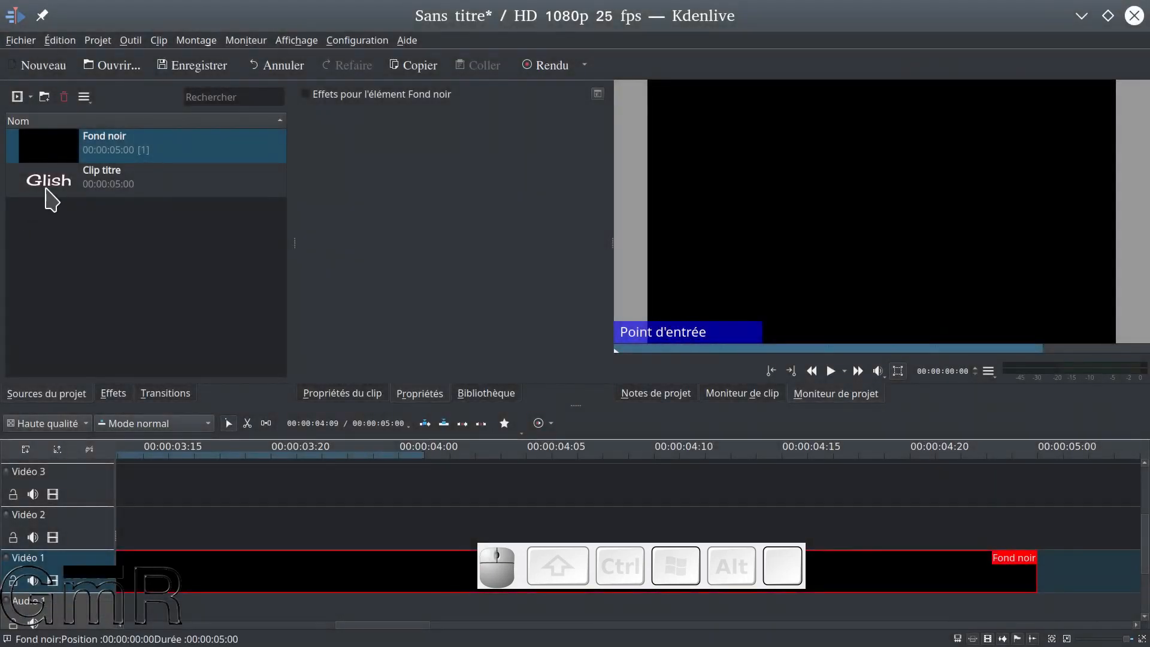
Rename the title clip as texte_glish and reverse the name sort order of the project clips
click(58, 192)
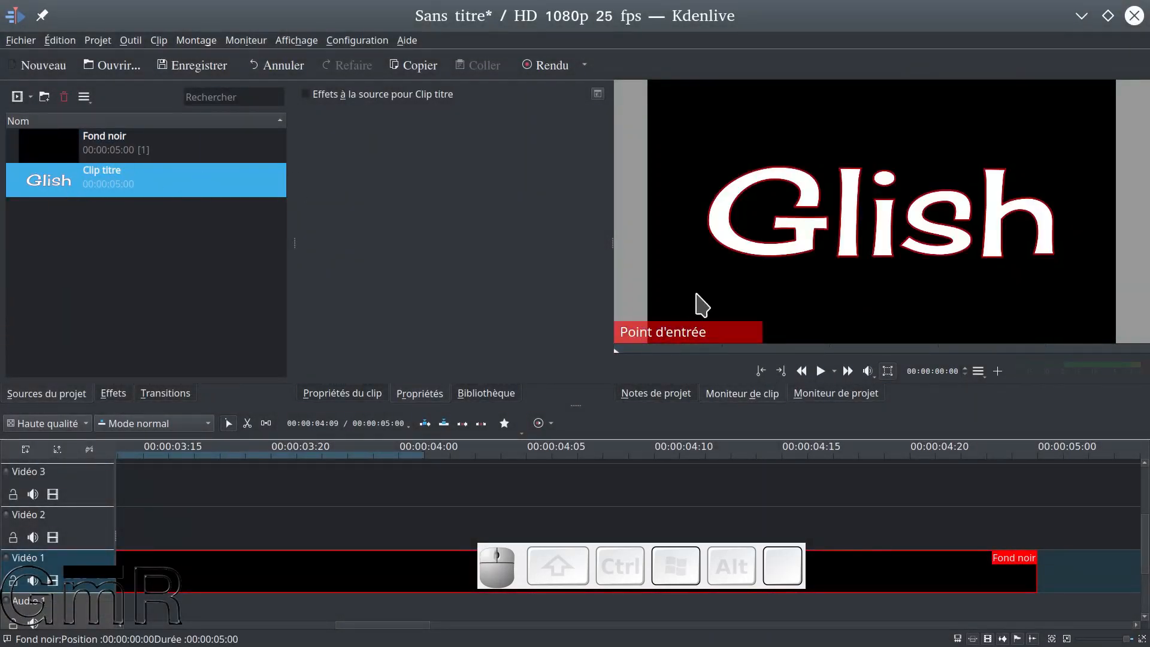
click(128, 204)
double_click(118, 170)
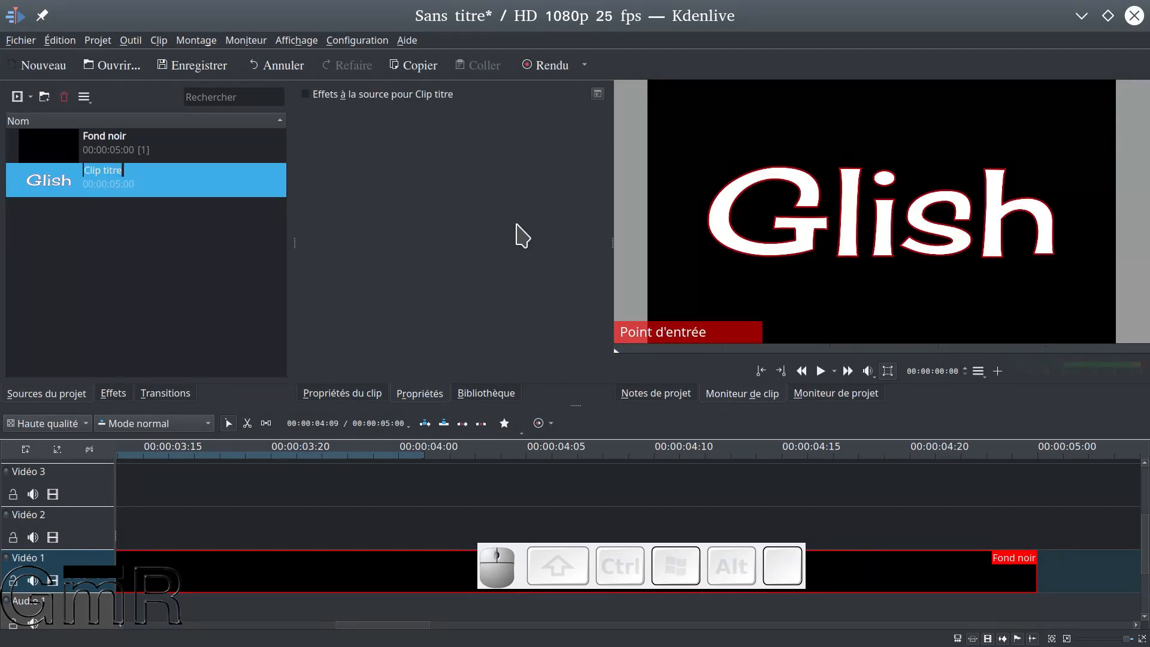
key(BackSpace)
text(glish)
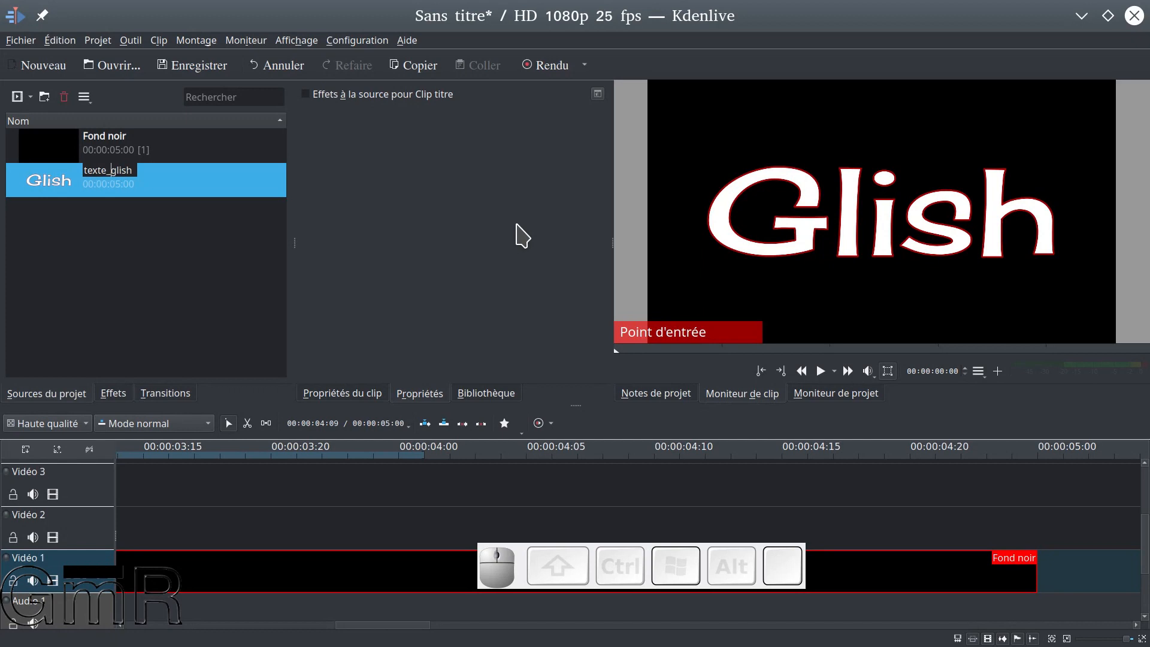
key(Return)
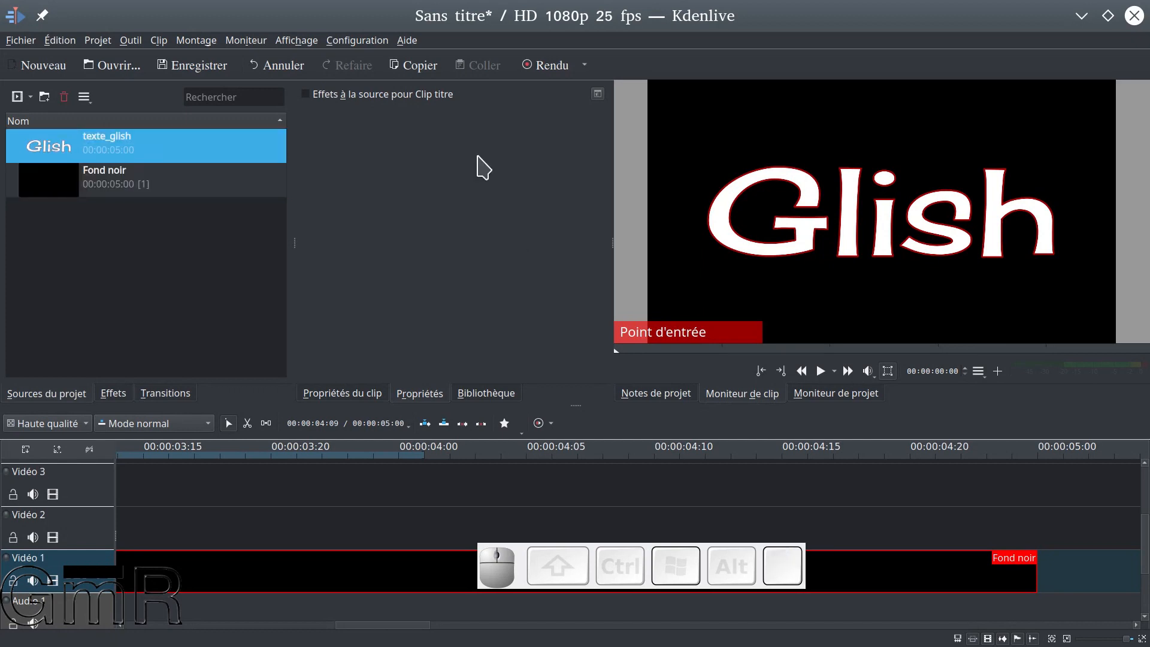
click(33, 121)
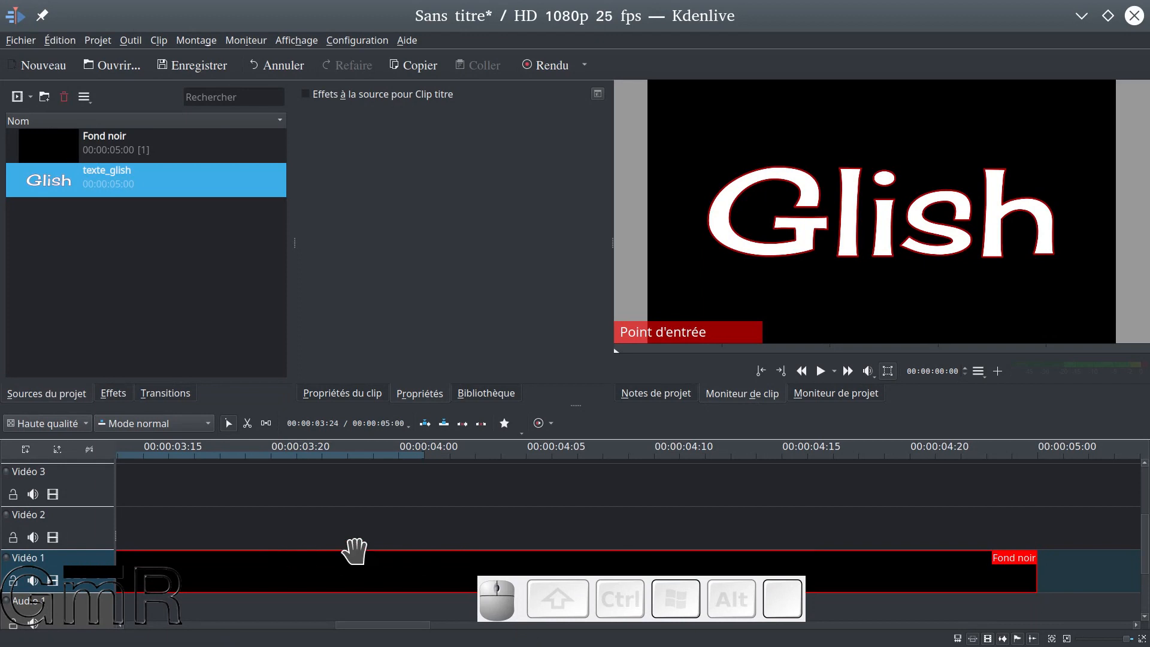
Place texte_glish on Vidéo 2 starting at 00:00:03:10 and extend Fond noir on Vidéo 1 to 00:00:08:14
scroll(67, 515, down, 1)
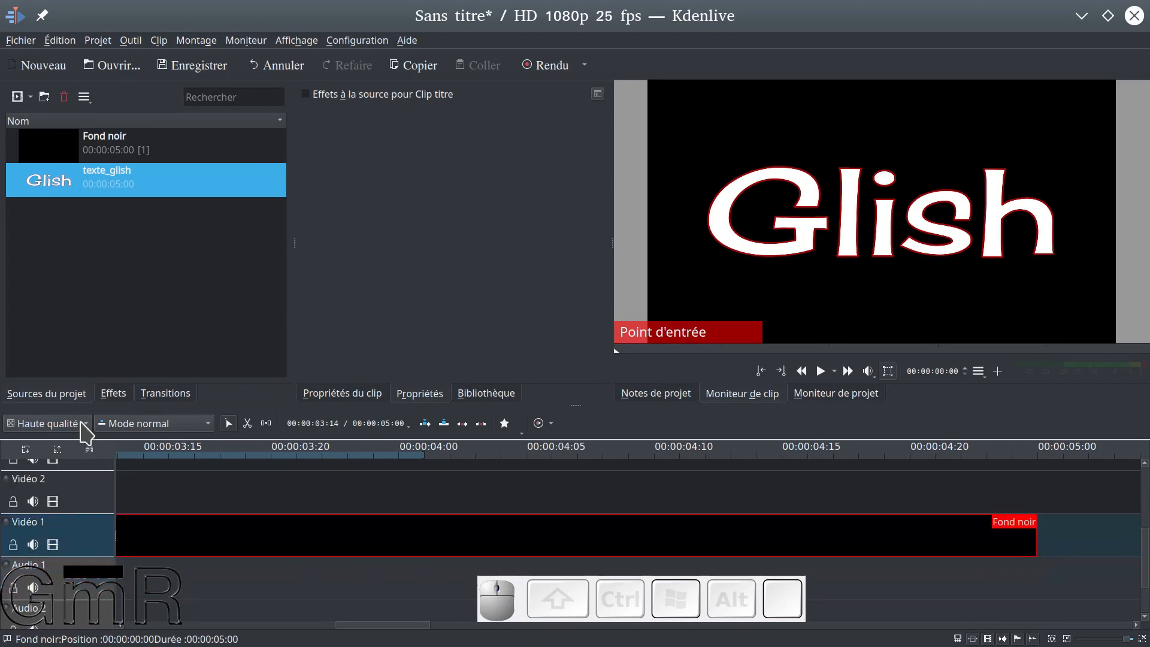
drag(60, 189, 162, 477)
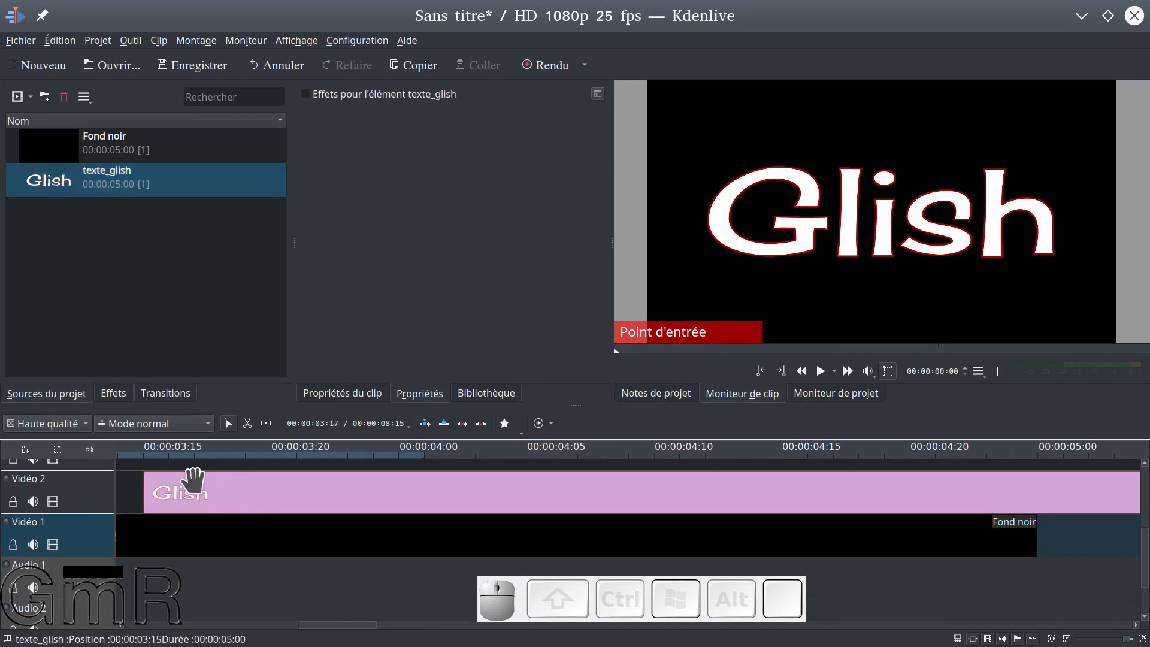
ctrl+scroll(193, 479, down, 3)
drag(282, 472, 257, 491)
drag(402, 535, 975, 551)
drag(780, 503, 802, 504)
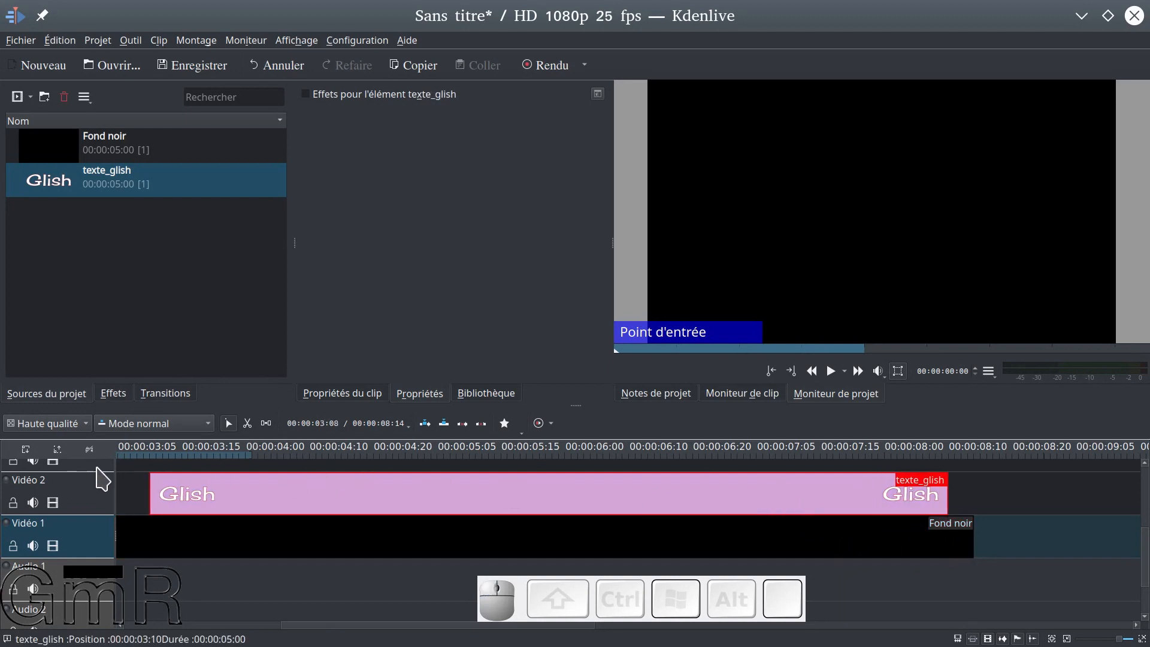
Play the timeline from just before texte_glish to preview the title over the black background
click(131, 458)
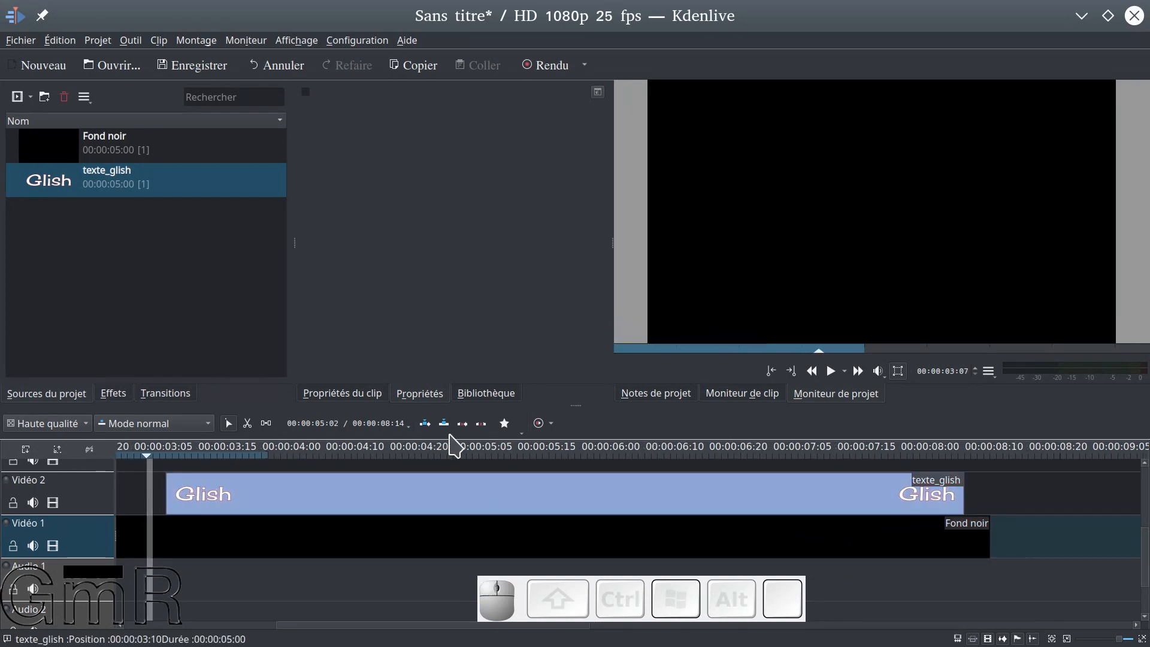
key(space)
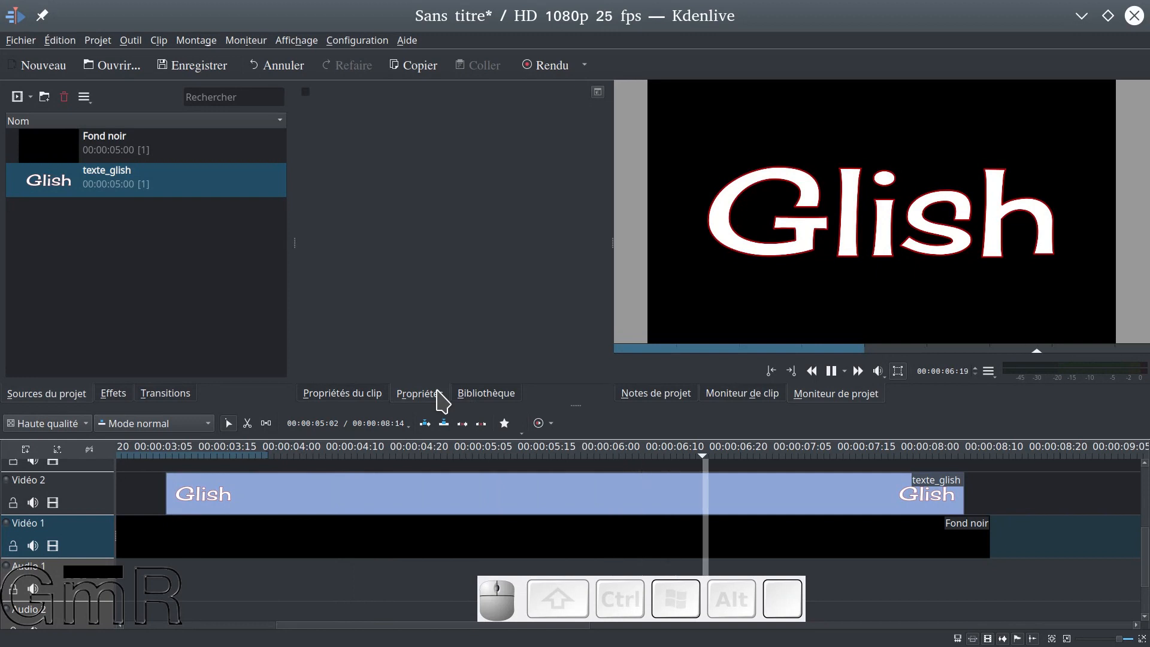
key(space)
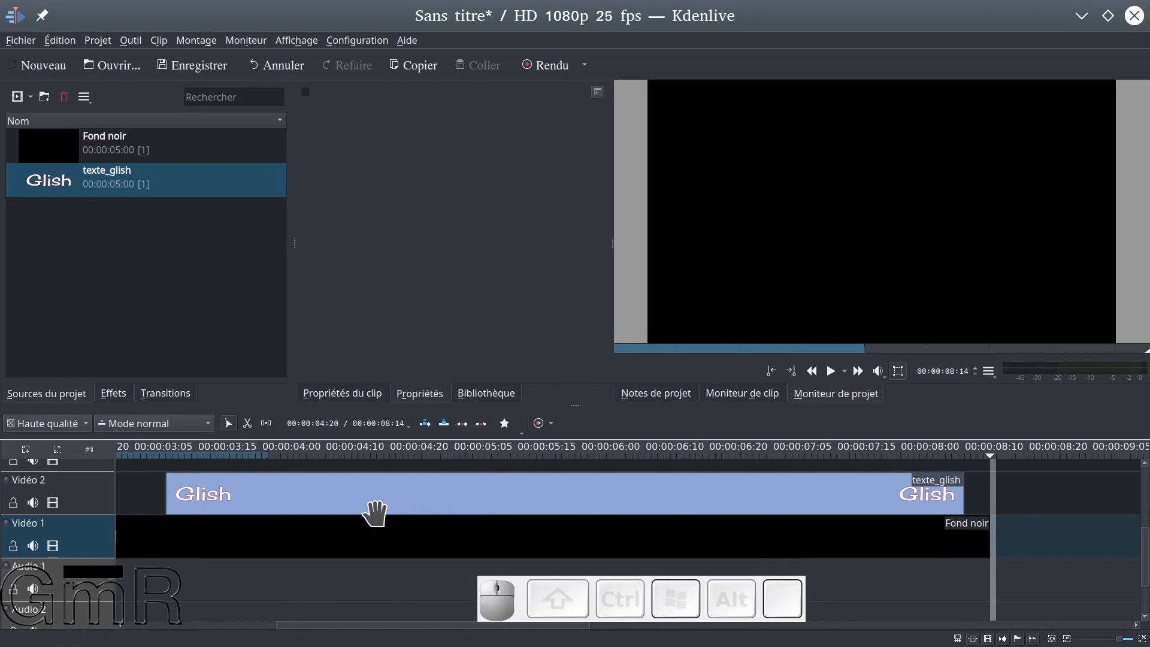
Add a Dissoudre transition at both the start and the end of texte_glish and display the first transition's settings
click(170, 516)
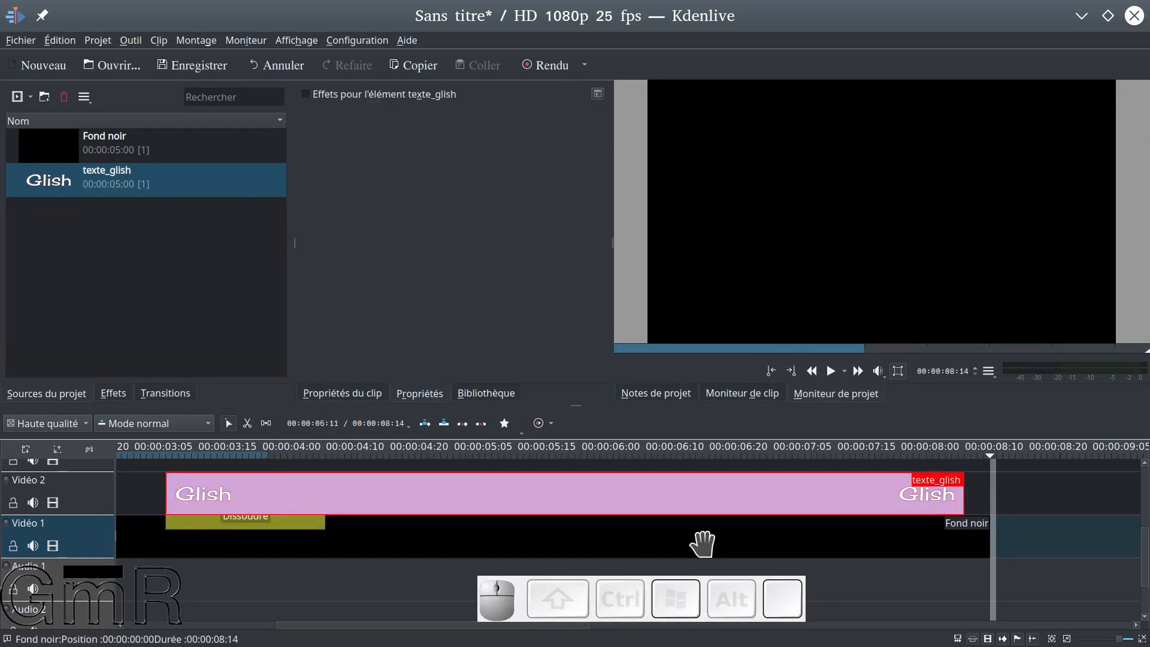
click(959, 517)
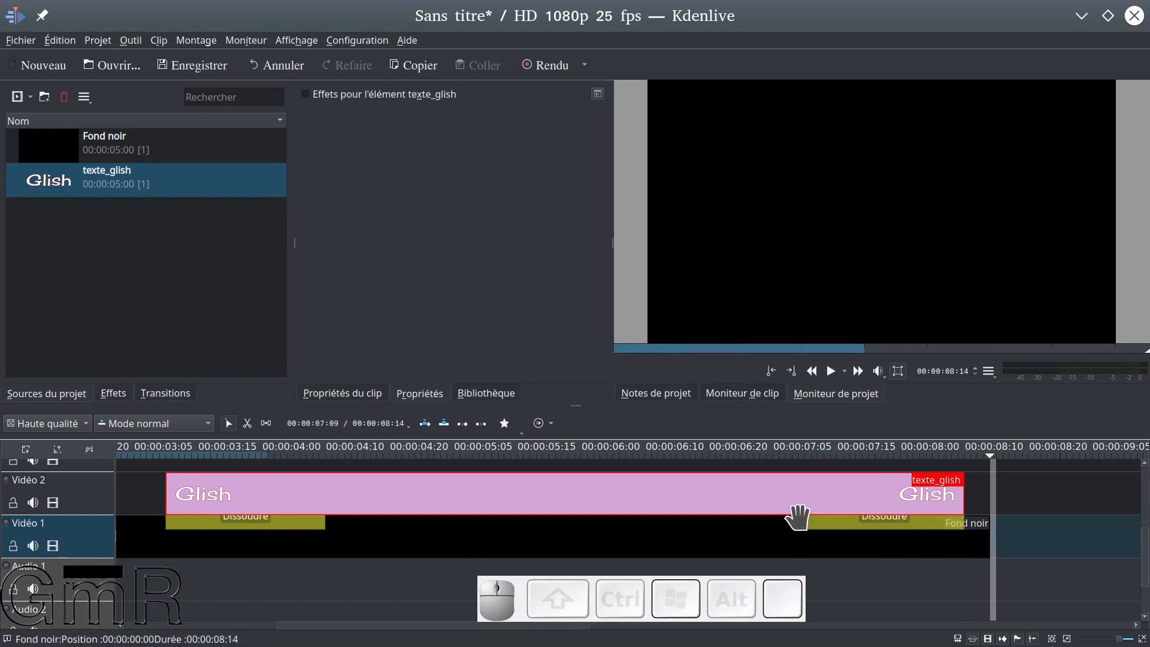
click(216, 523)
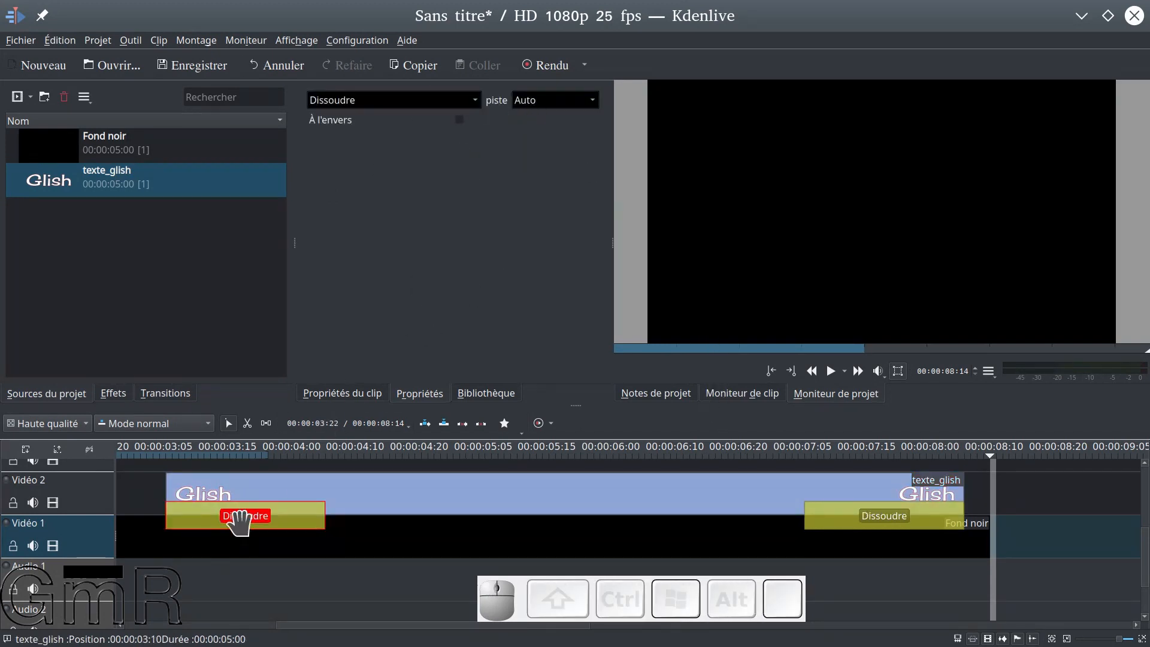
Display the settings of the Dissoudre transition at the end of texte_glish and check its À l'envers option
click(867, 517)
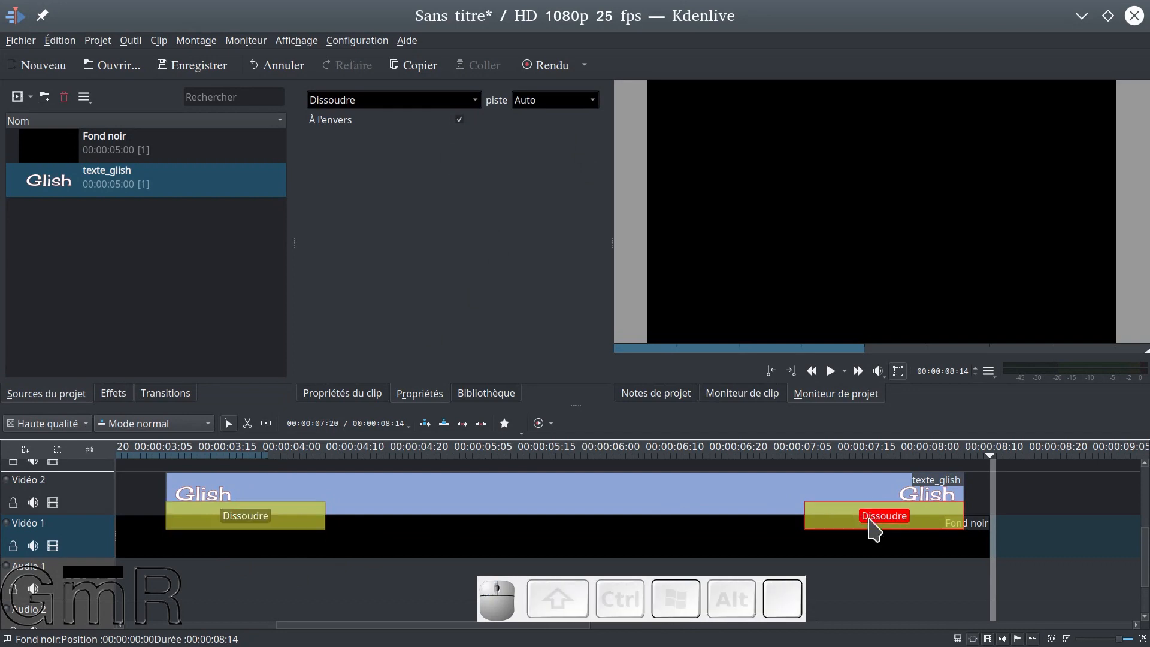
click(459, 119)
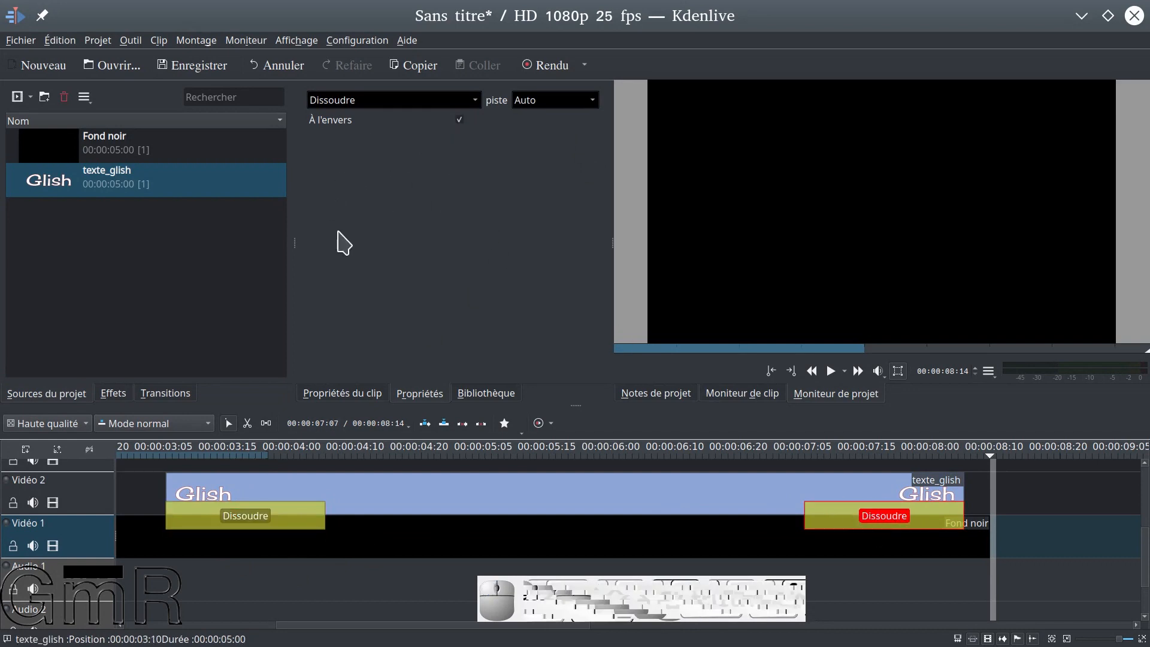
Try a shorter Dissoudre at the start of texte_glish with a preview, then extend it to about one second
click(320, 515)
mouse_move(322, 515)
mouse_down()
mouse_move(273, 514)
mouse_move(303, 514)
mouse_up()
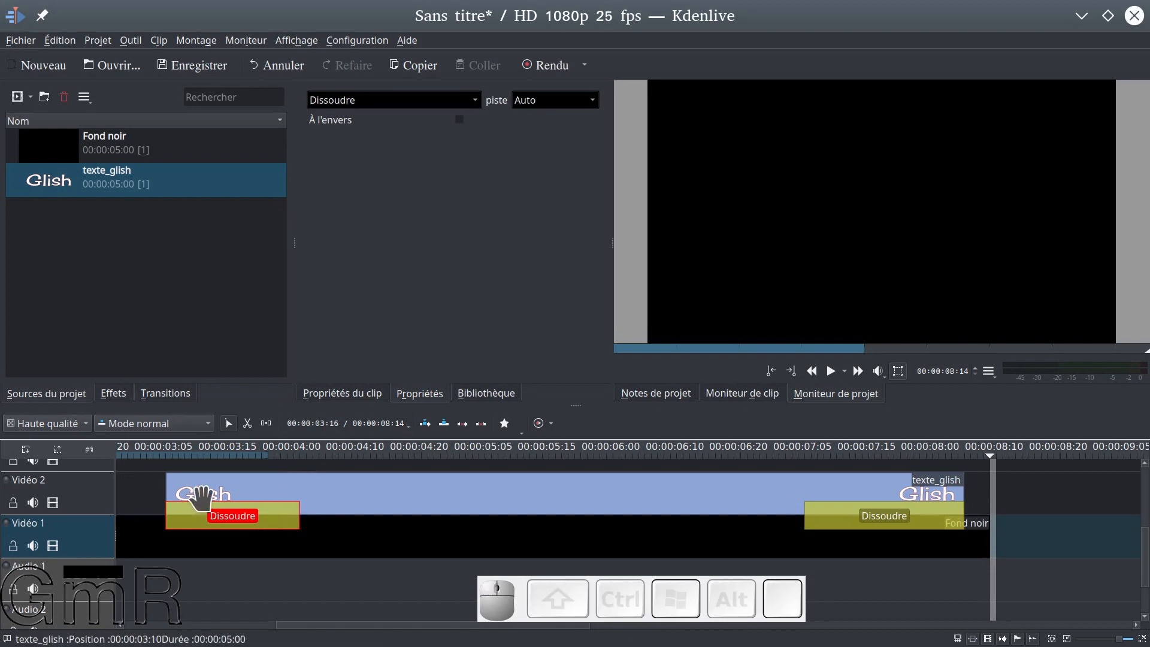
click(146, 488)
key(space)
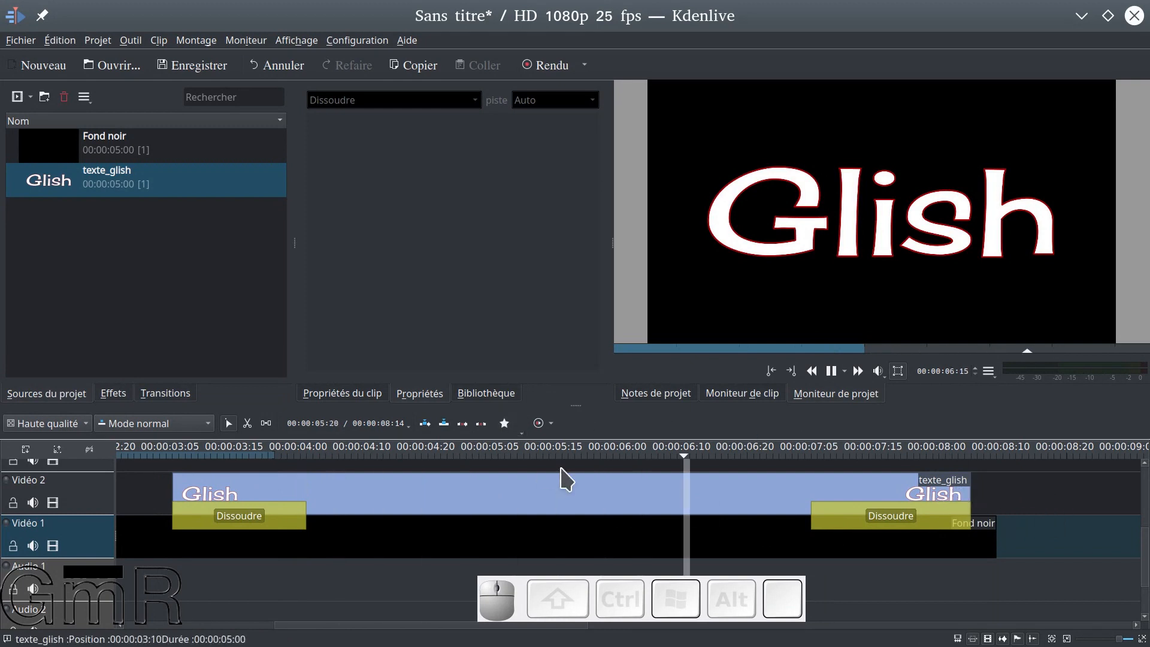
key(space)
drag(305, 519, 327, 523)
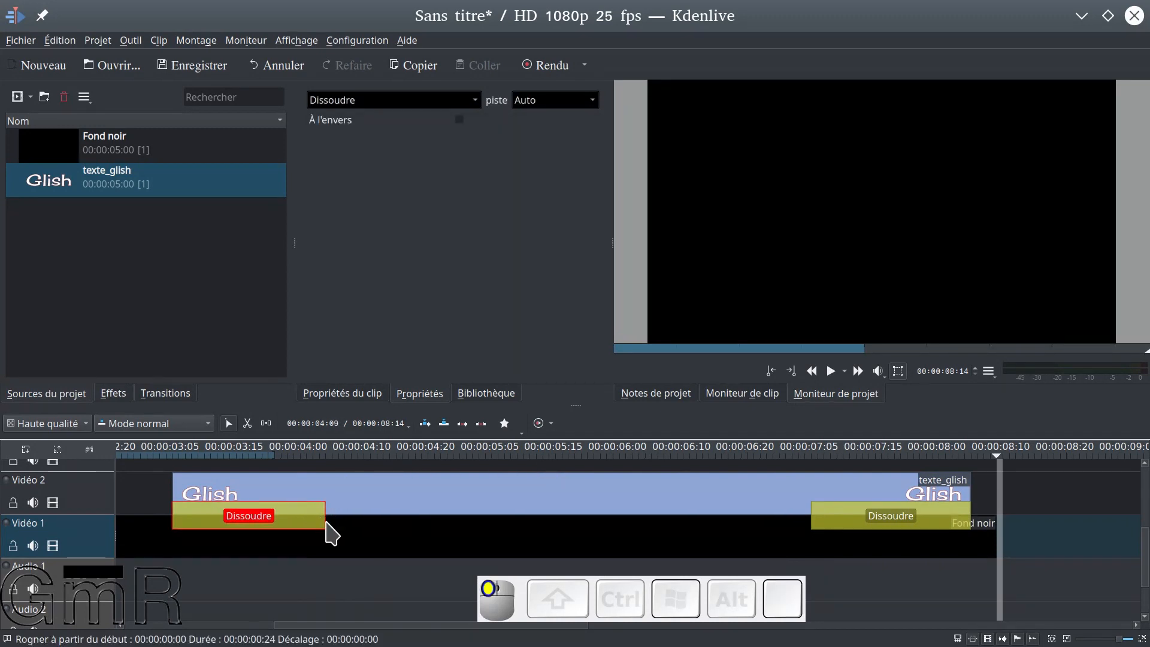
Display the effects list and review which interface panels can be shown or hidden
click(113, 395)
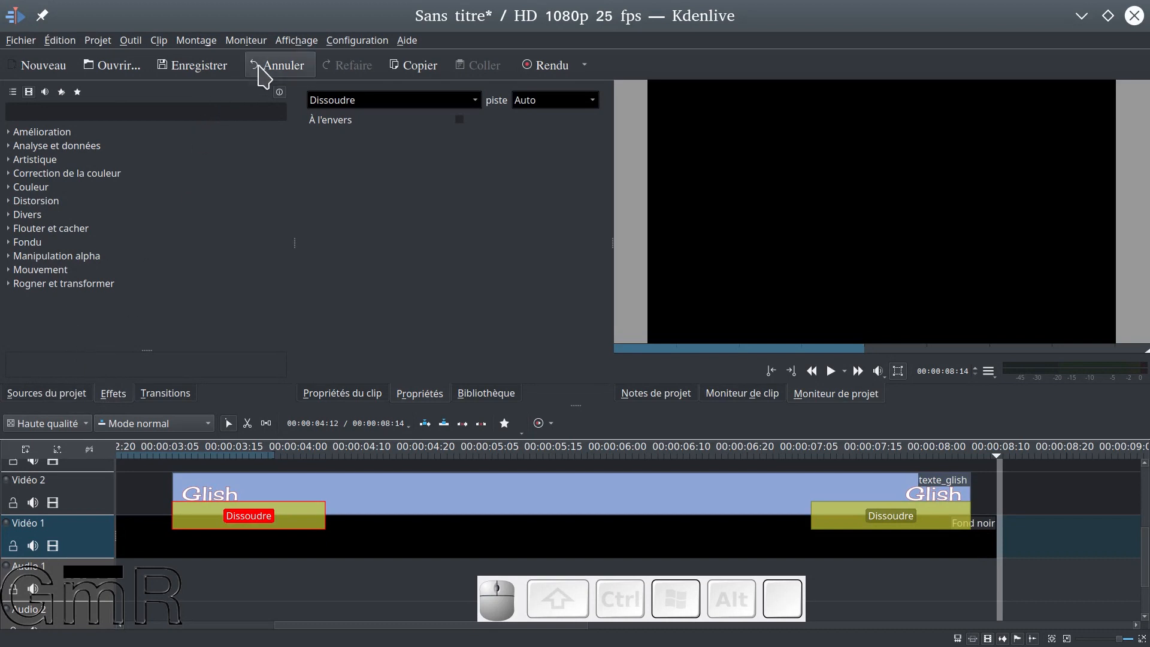
click(298, 42)
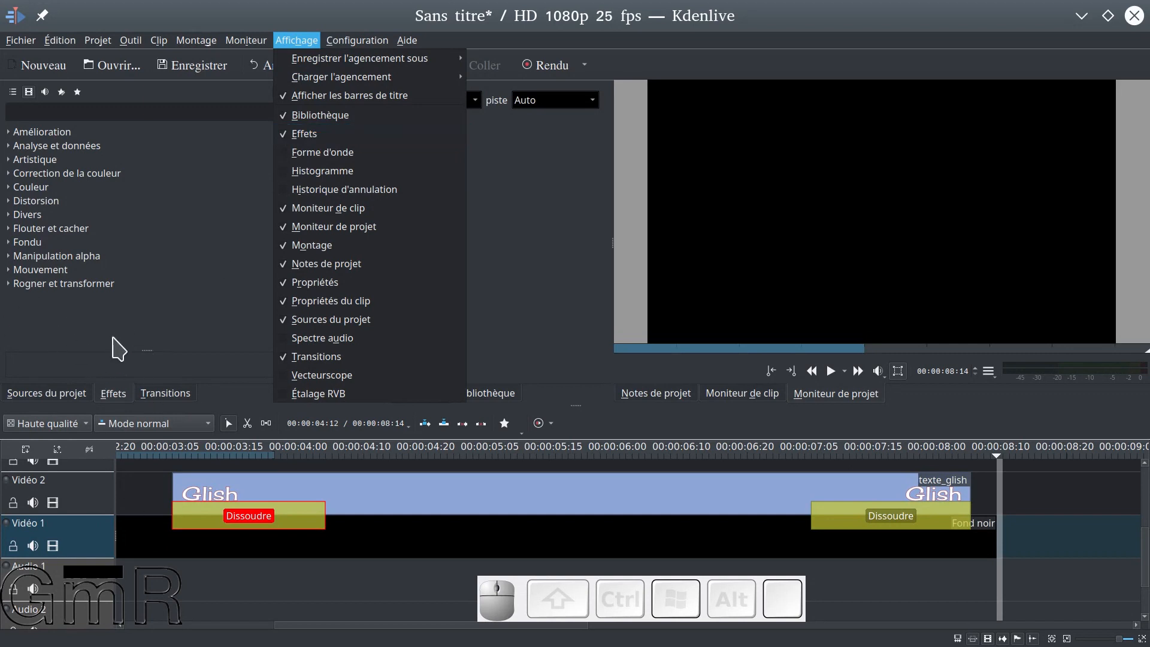
click(213, 408)
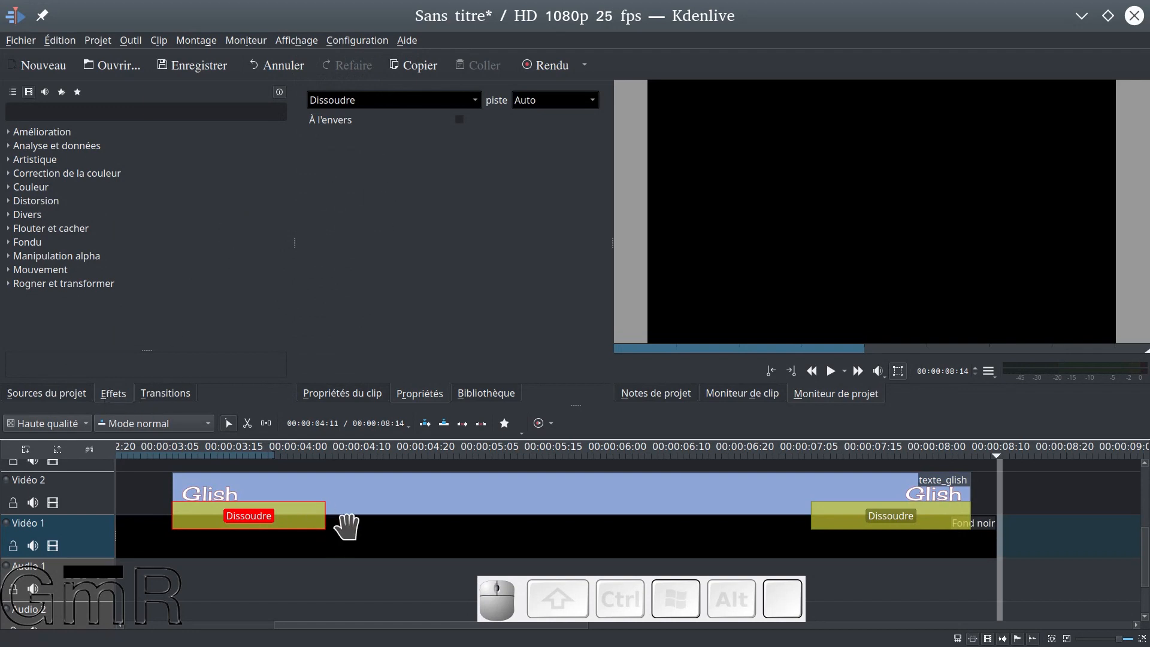
Select texte_glish and browse the Divers effects, comparing the list of all effects with the video effects only
click(411, 486)
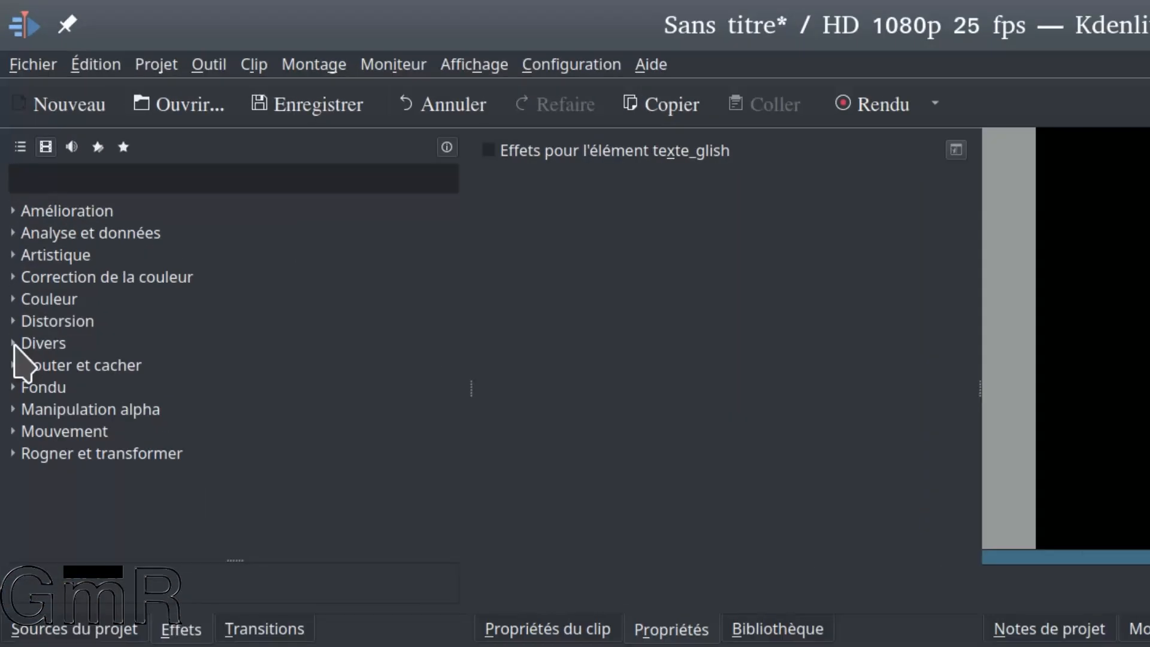
click(17, 430)
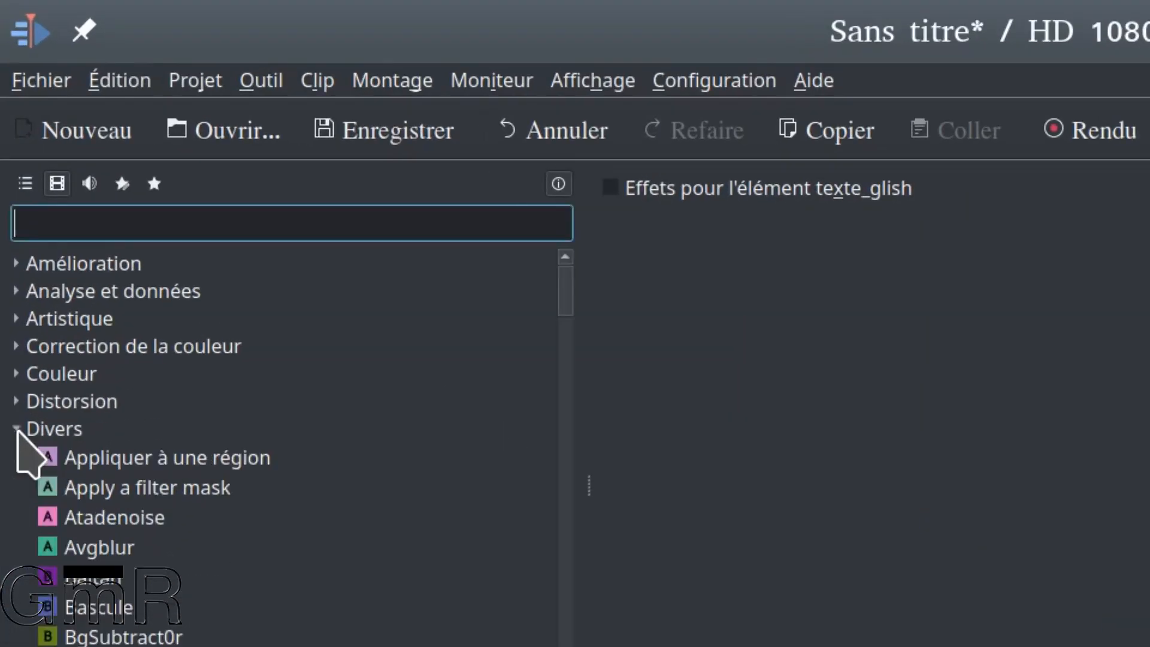
scroll(114, 578, down, 8)
scroll(144, 560, down, 12)
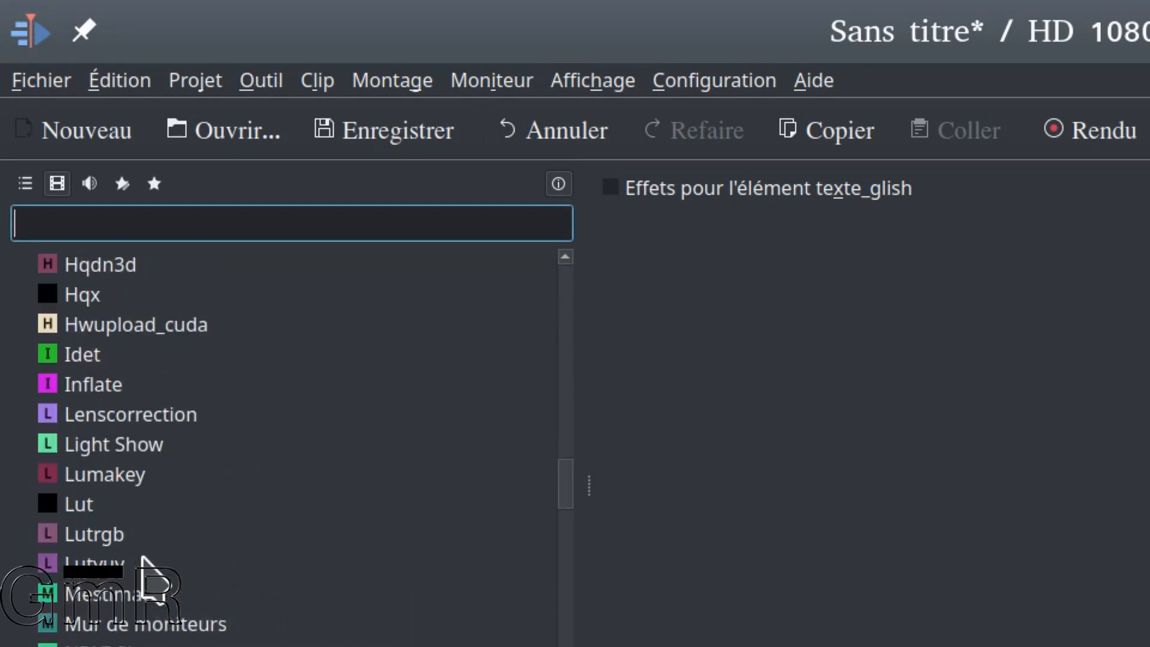
click(20, 182)
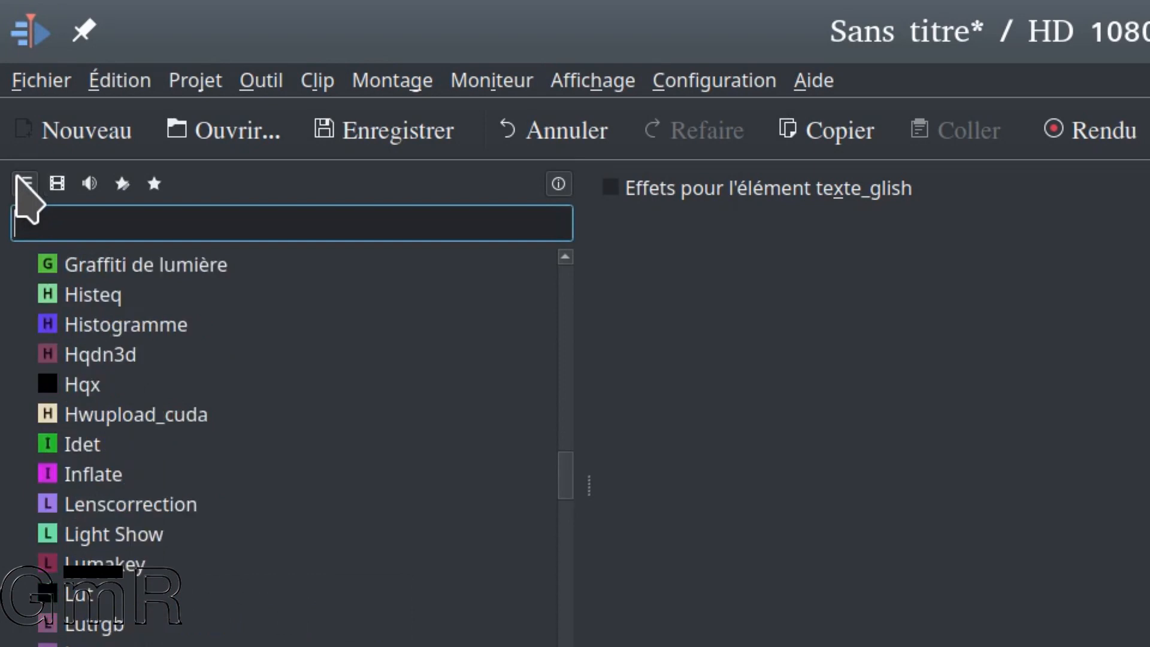
scroll(36, 539, down, 6)
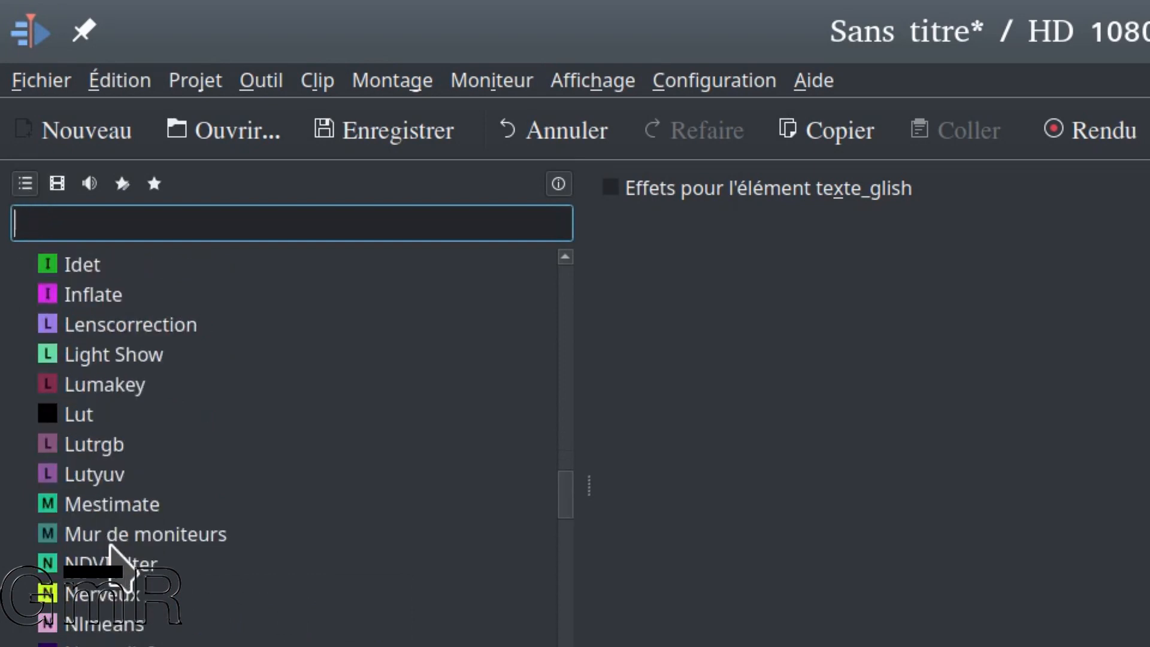
scroll(143, 596, down, 1)
scroll(142, 596, up, 20)
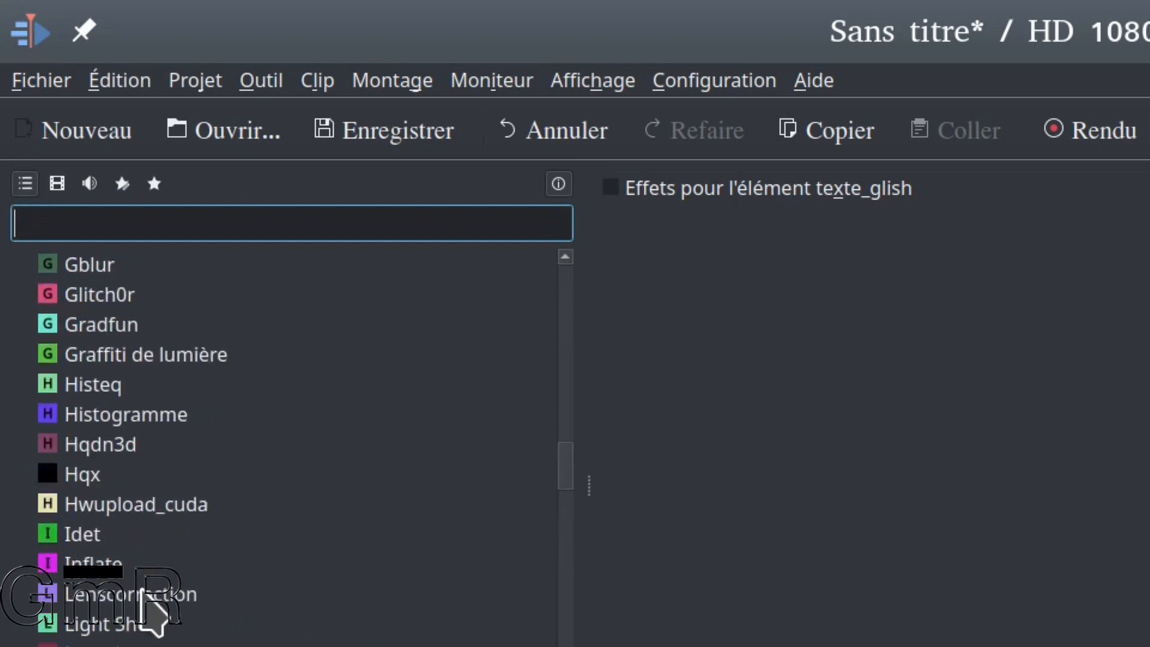
scroll(128, 560, up, 3)
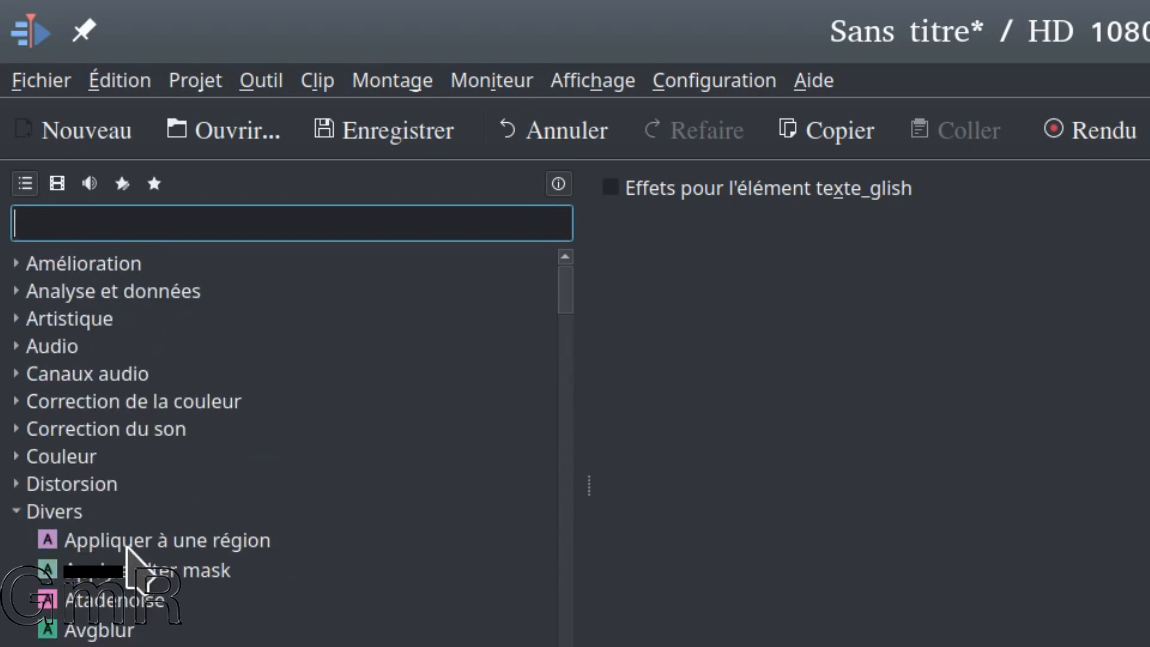
click(57, 182)
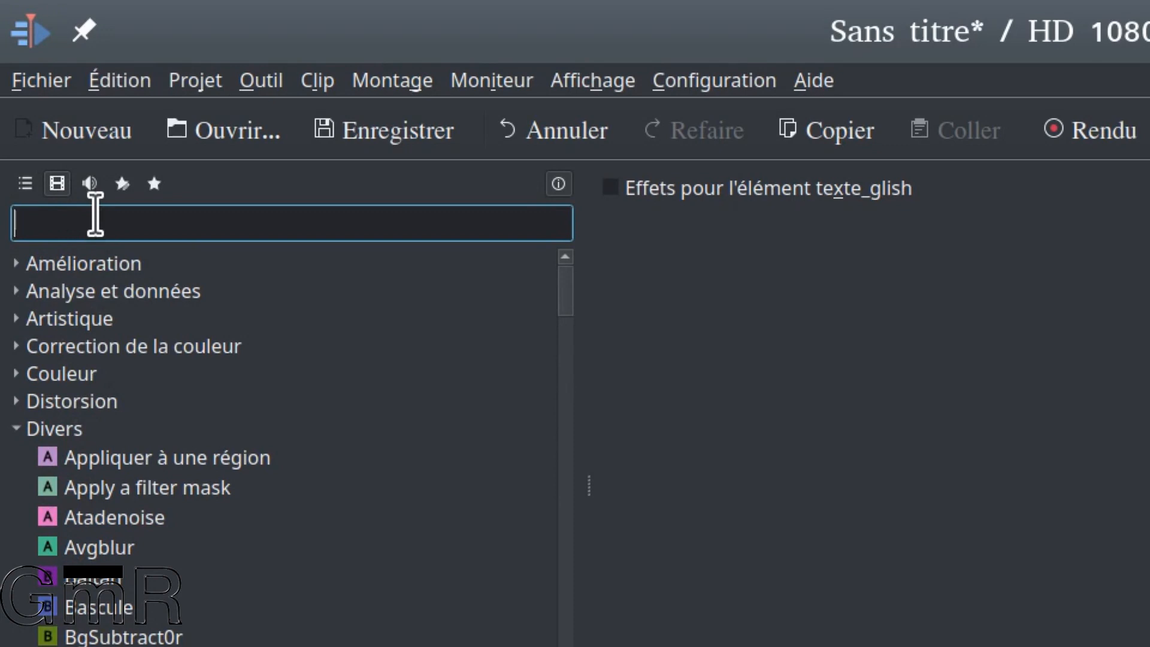
Search the video effects for "Gl" and apply Glitch0r to texte_glish on Vidéo 2
text(G)
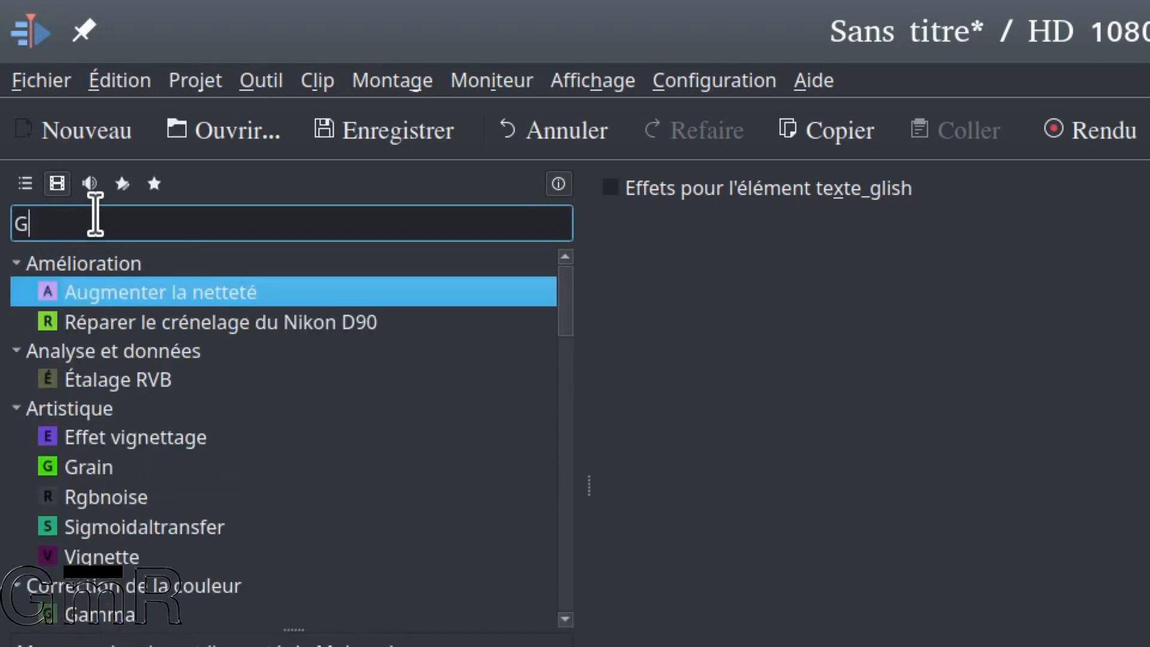
text(l)
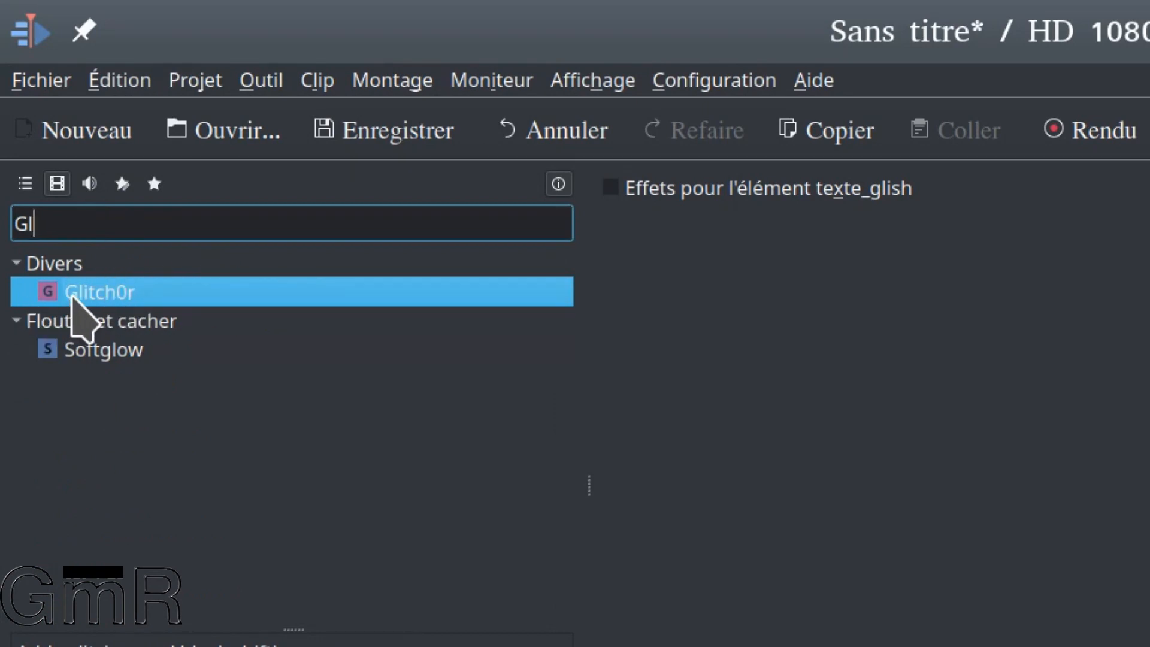
drag(74, 295, 447, 413)
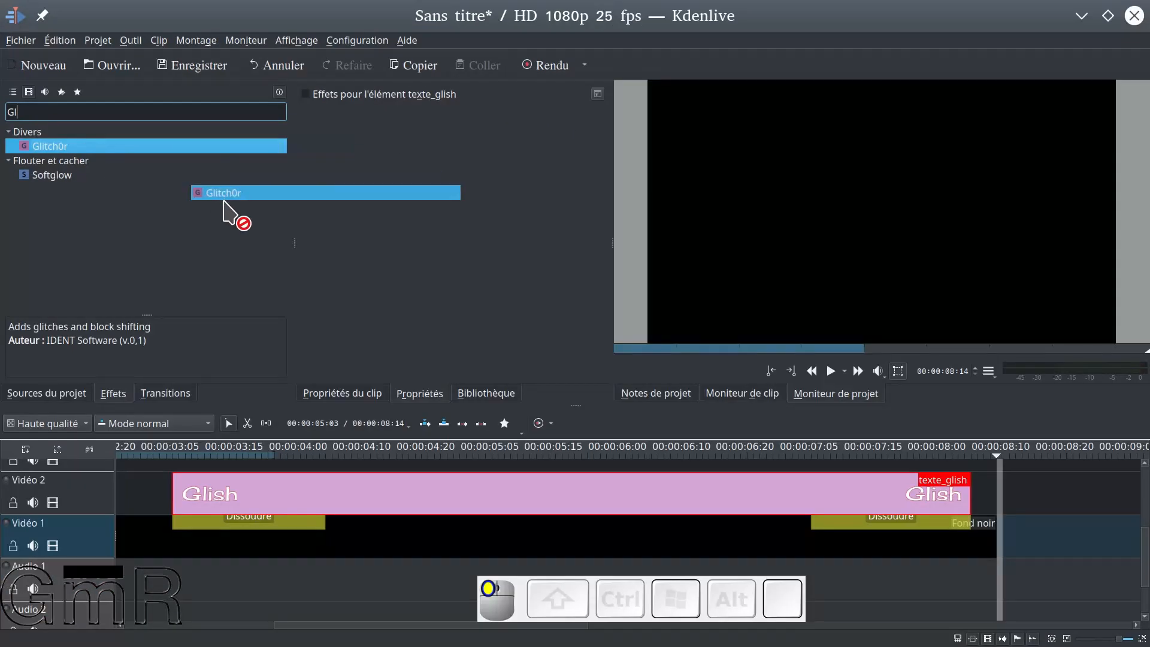
drag(224, 202, 394, 496)
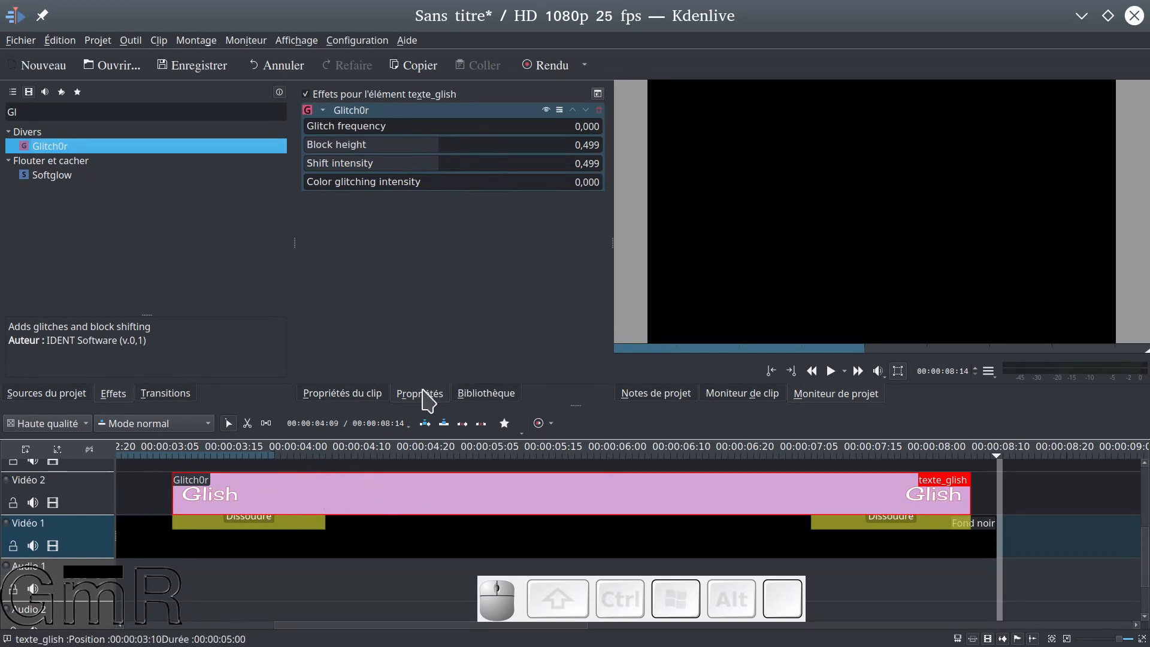
Play the timeline from just before texte_glish to preview the Glitch0r effect with its default settings
click(165, 464)
click(234, 470)
key(space)
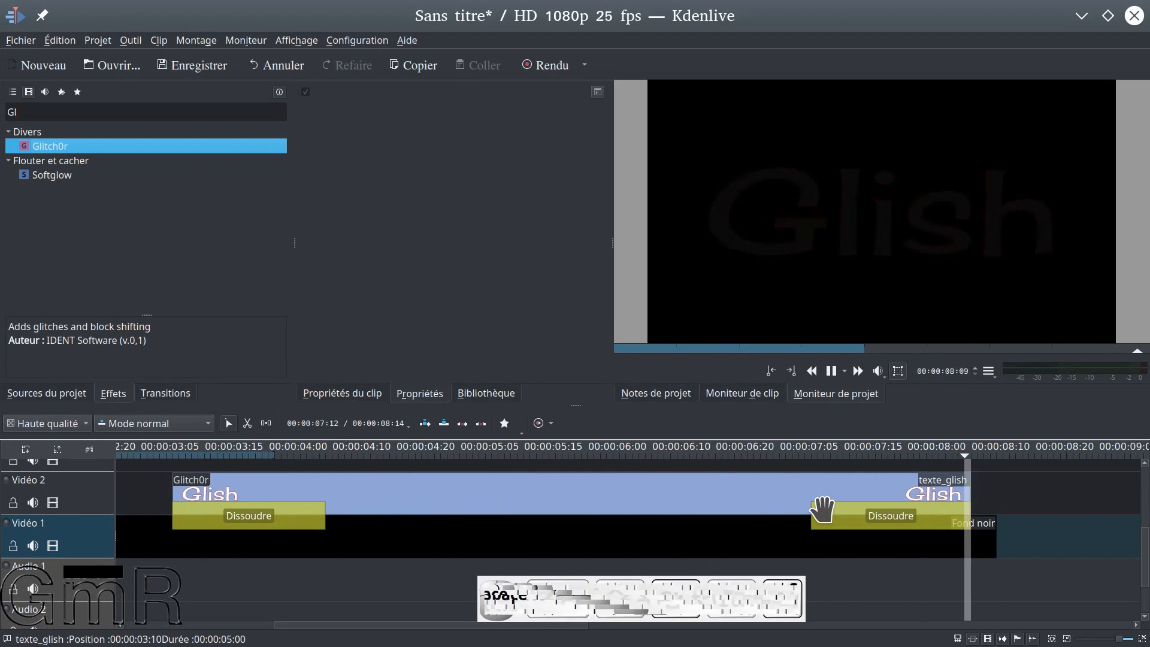
click(147, 494)
key(space)
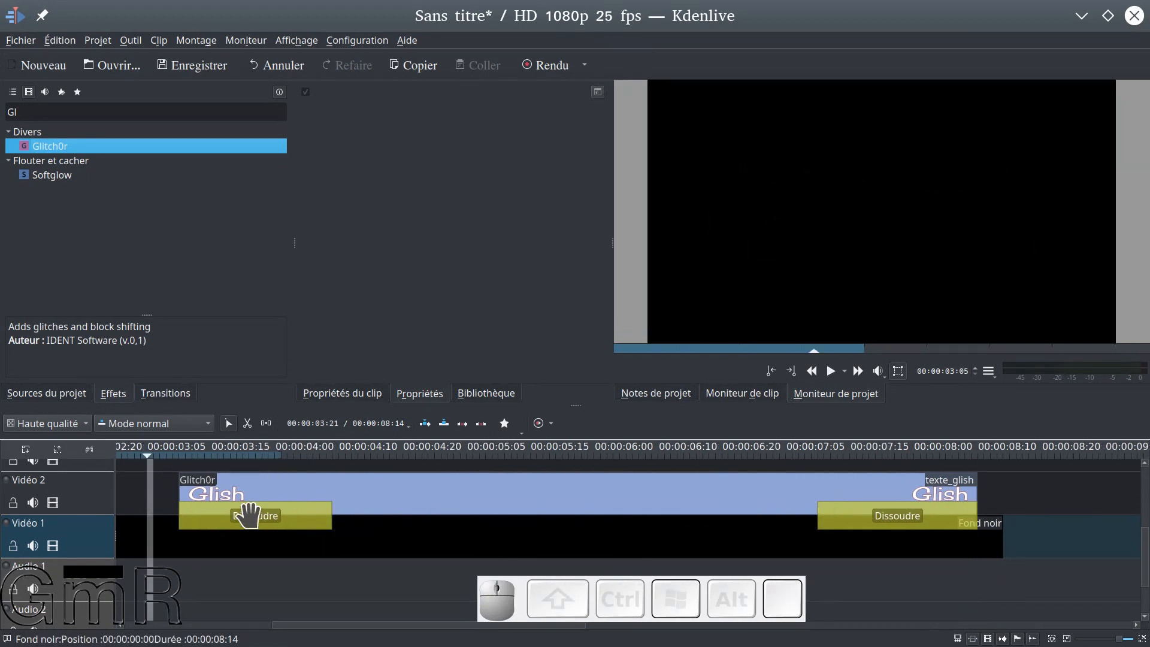
key(space)
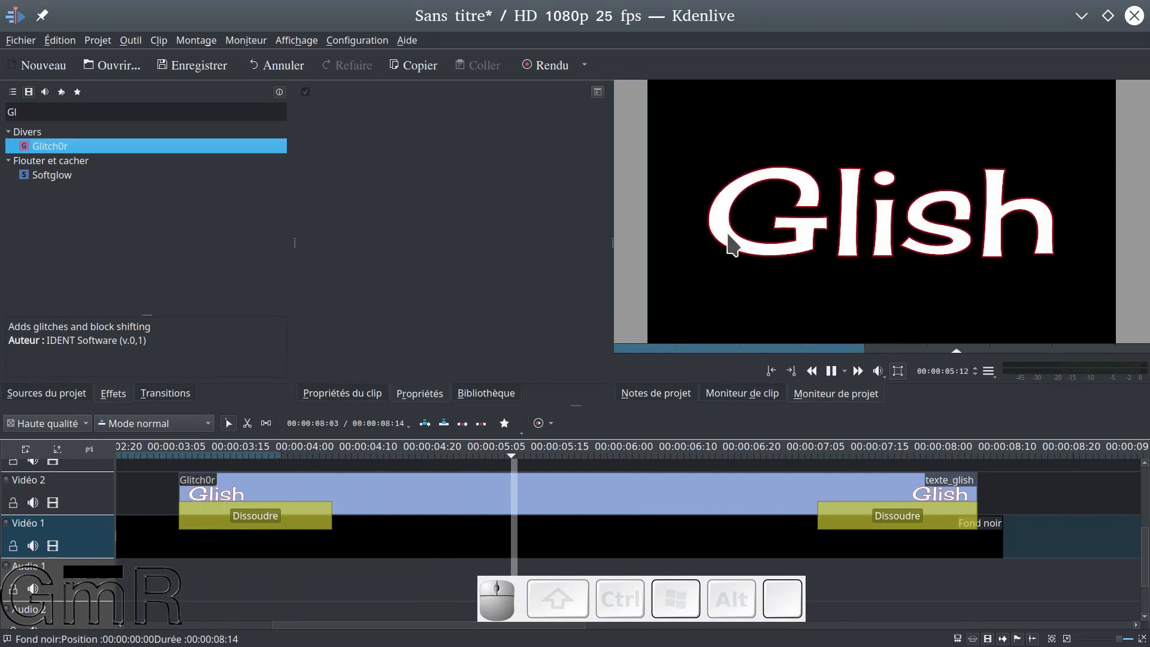
Set the Glitch frequency of texte_glish's Glitch0r effect to 0,444, with the playhead at 00:00:03:07
click(574, 500)
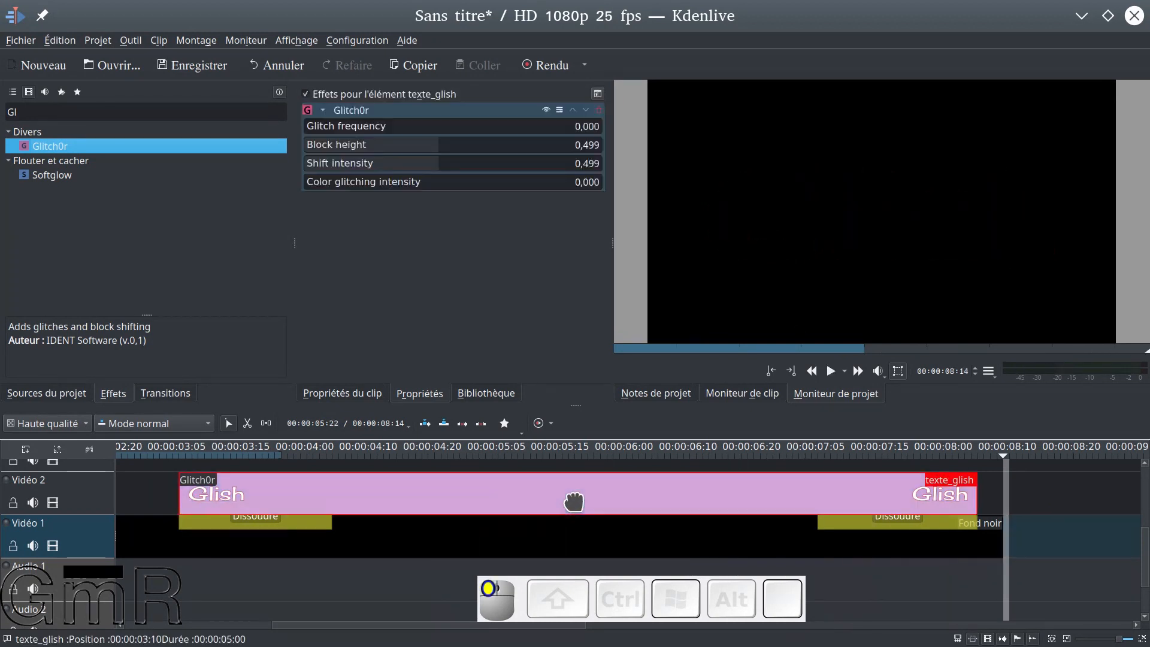
click(162, 477)
click(335, 494)
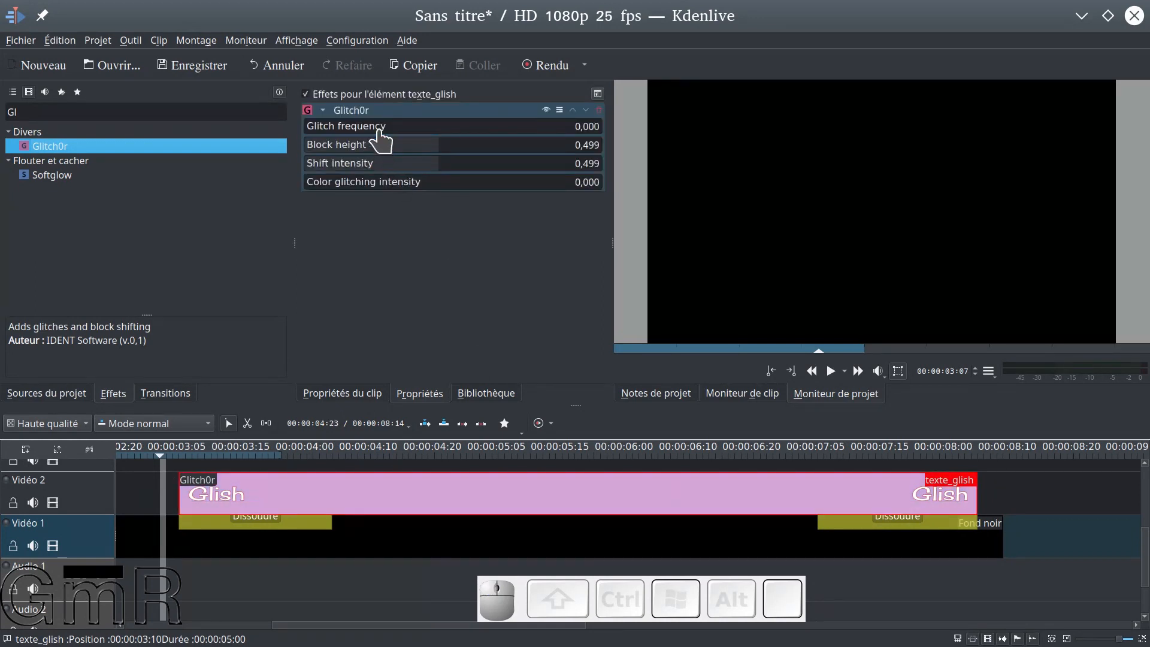
drag(311, 137, 327, 137)
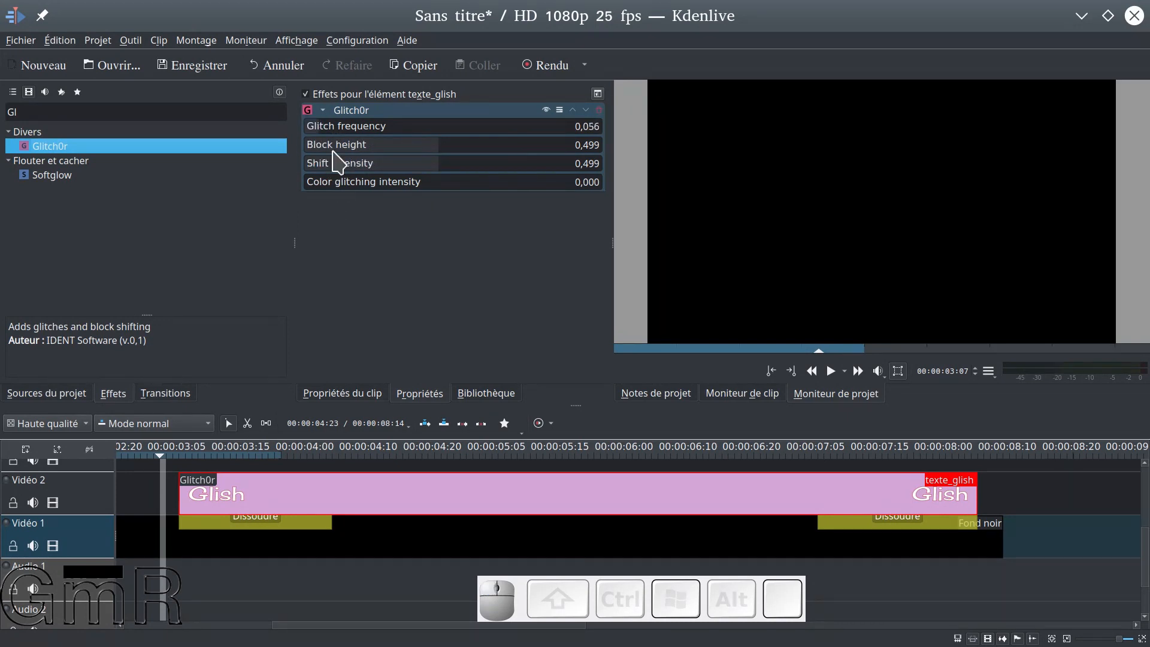
drag(315, 130, 425, 139)
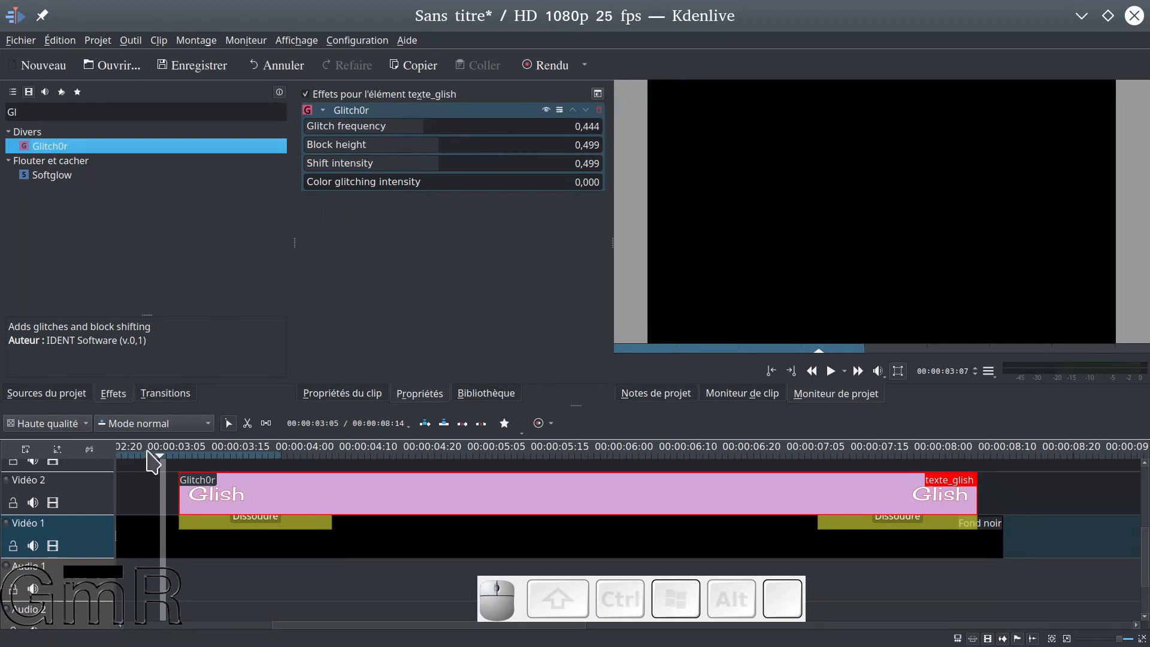
Play the timeline from the start of texte_glish to preview the more frequent glitches, stopping before the closing transition
click(182, 449)
key(space)
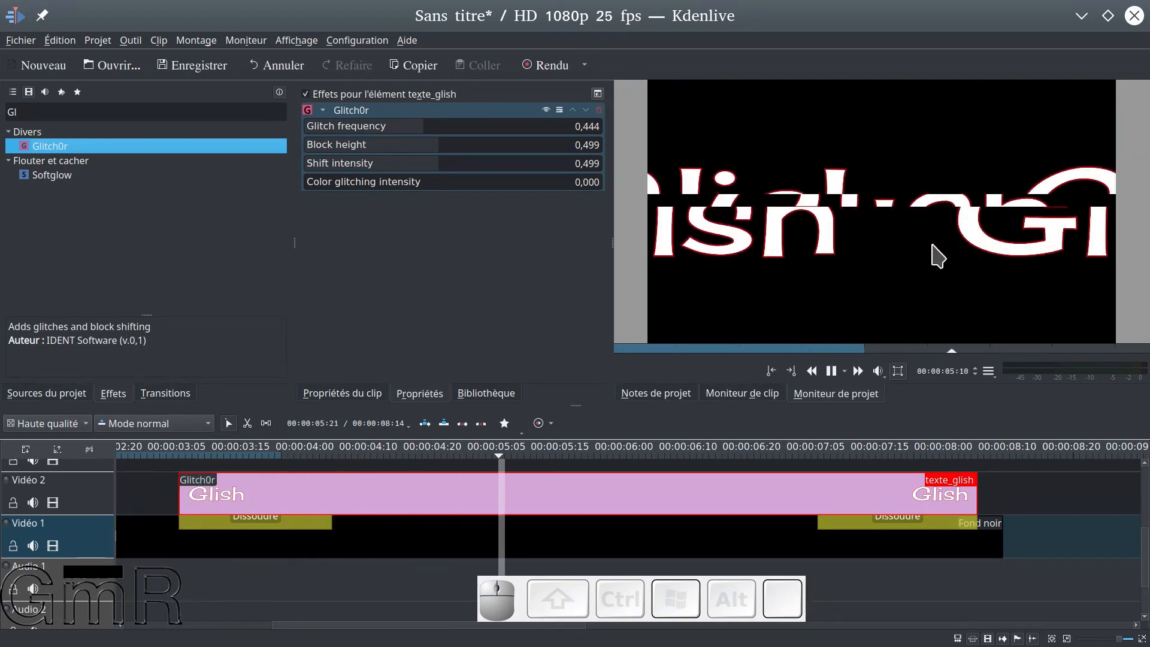
key(space)
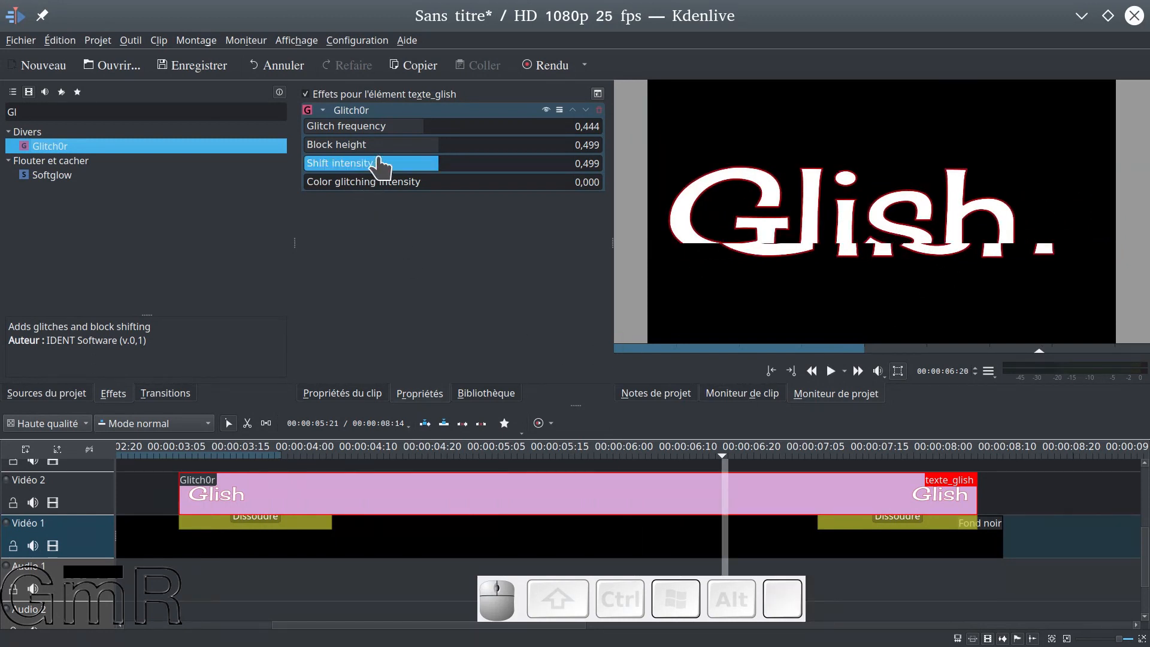
Set Glitch0r's Glitch frequency to 0,122 and preview the title again from just before texte_glish
drag(389, 131, 343, 135)
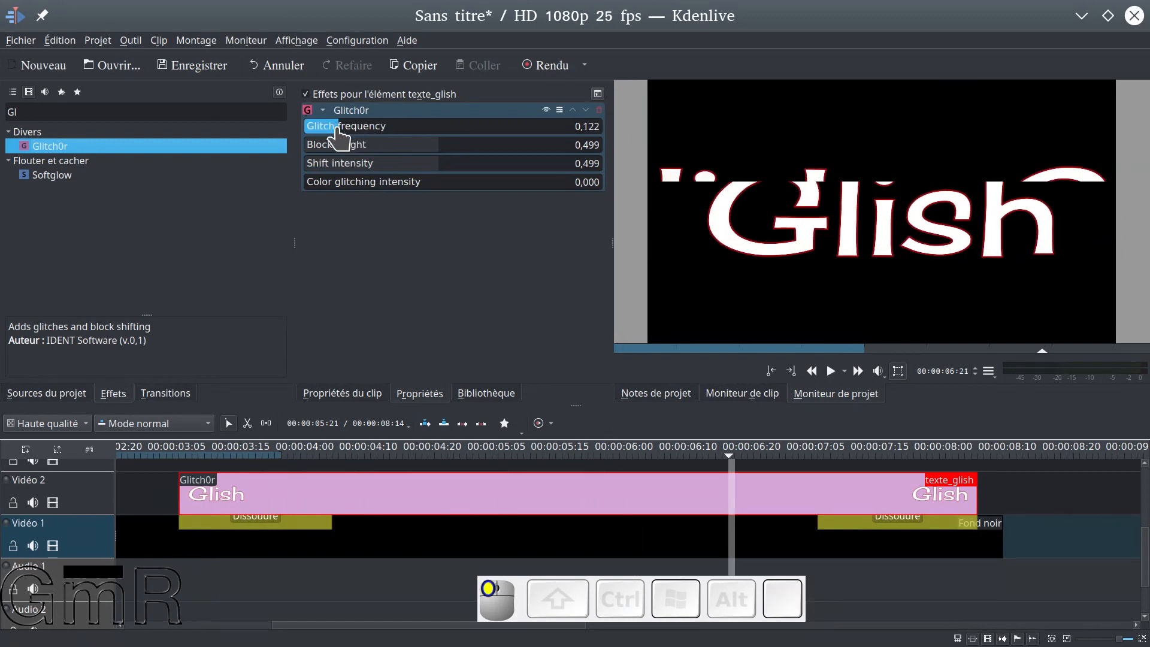
click(169, 471)
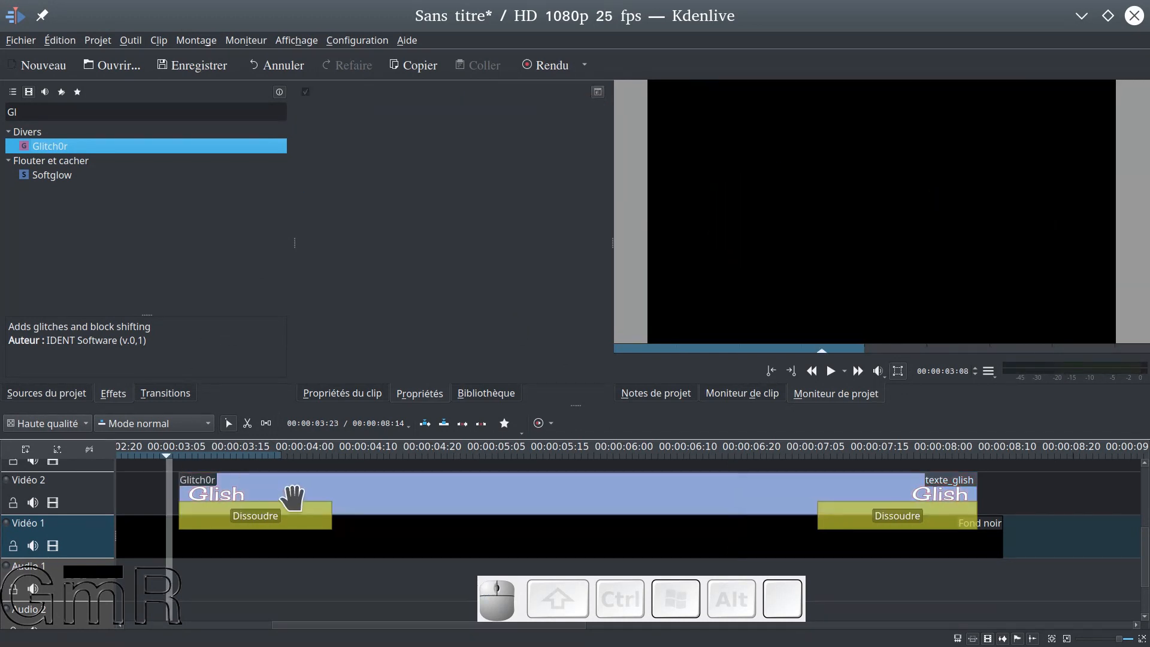
key(space)
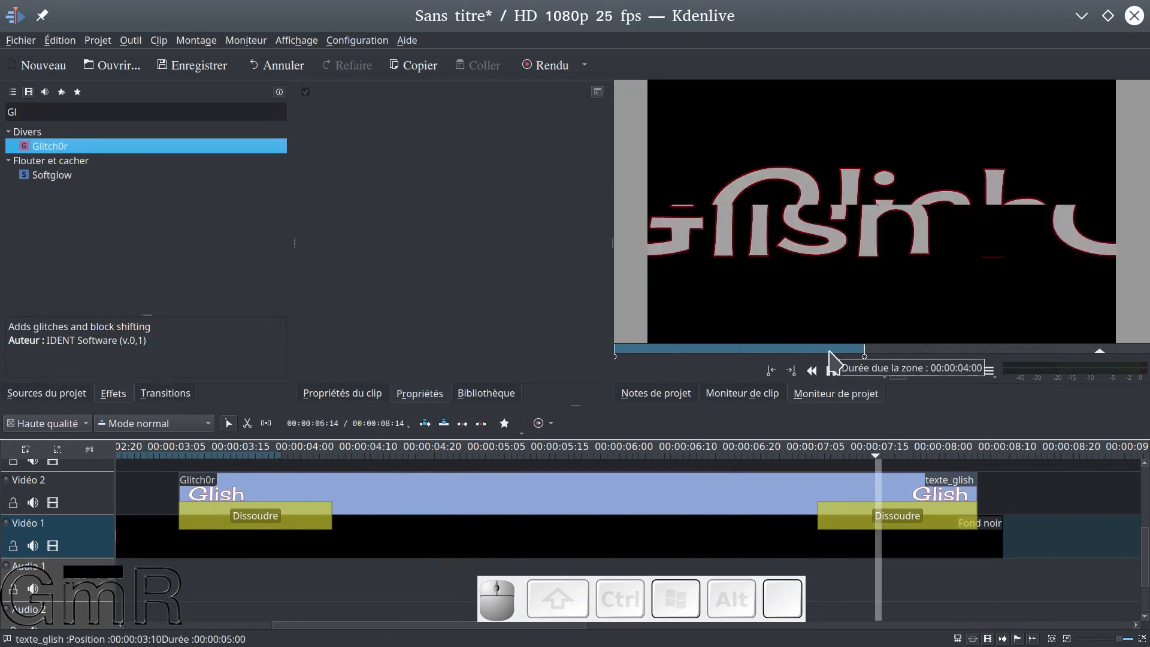
click(175, 466)
key(space)
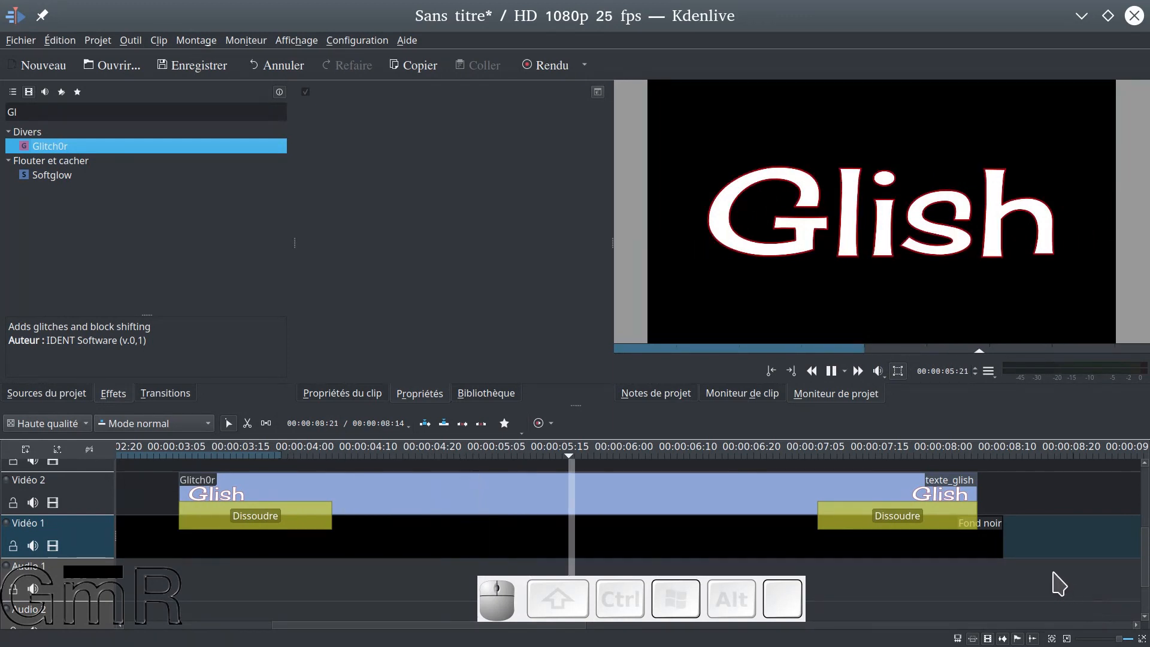
key(space)
Try a Block height of 1,000 for texte_glish's Glitch0r effect, then lower it to 0,511
click(437, 498)
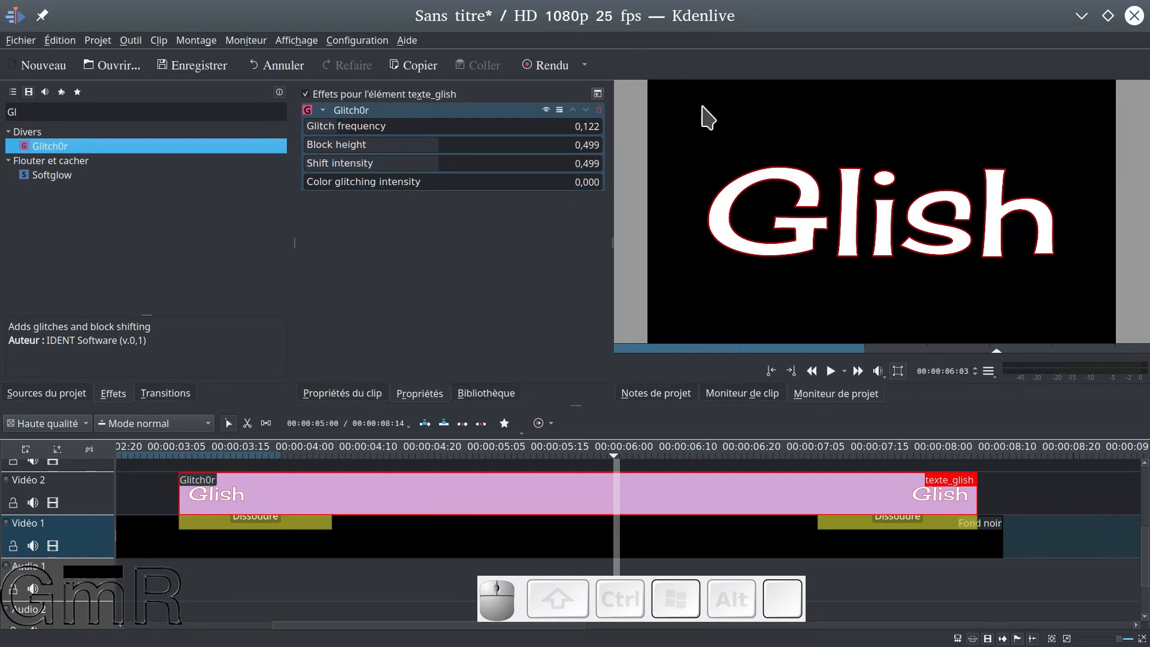
drag(419, 146, 612, 148)
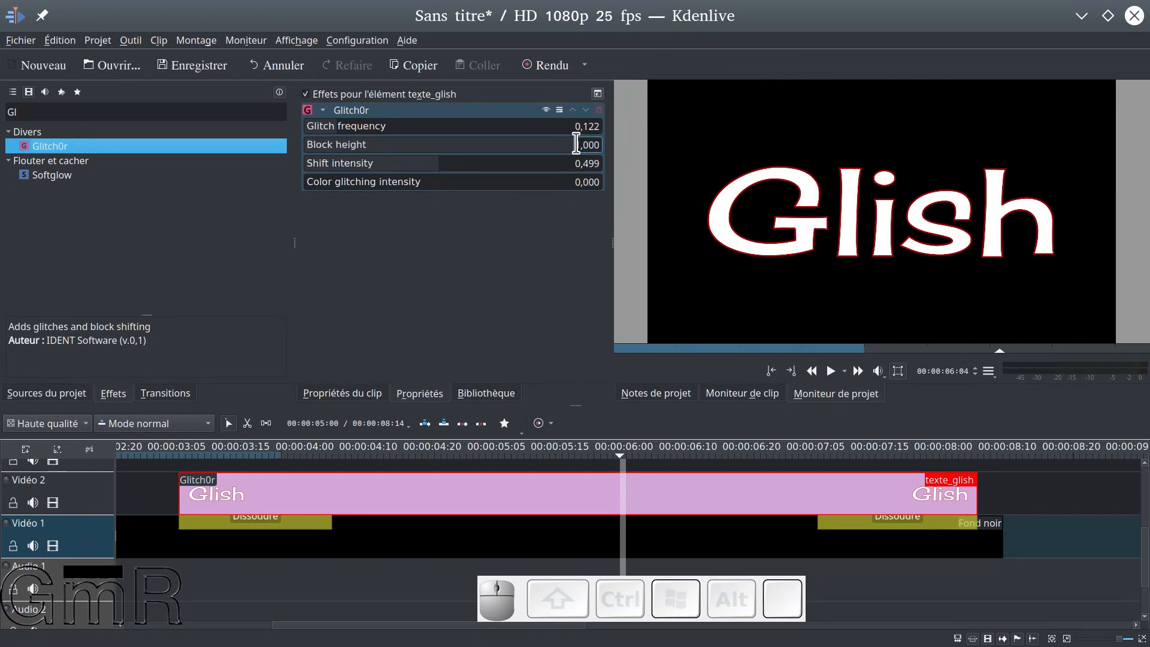
drag(571, 150, 443, 142)
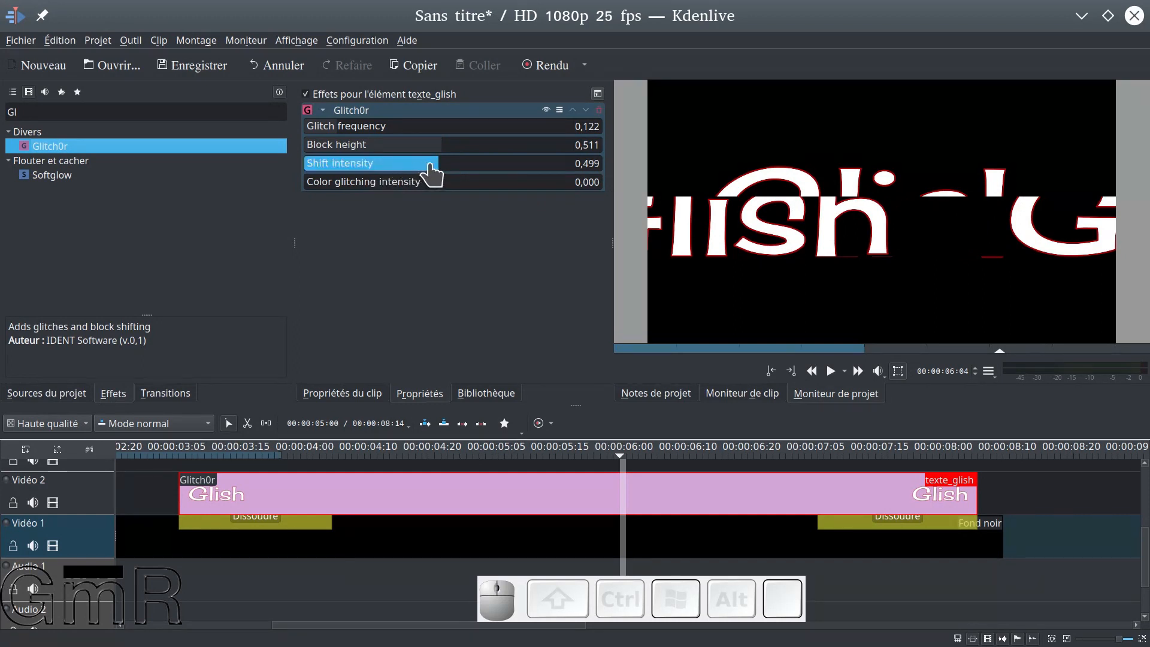
Try a Shift intensity of 0,136 for texte_glish's Glitch0r effect and preview the title from just before the clip
drag(430, 166, 353, 180)
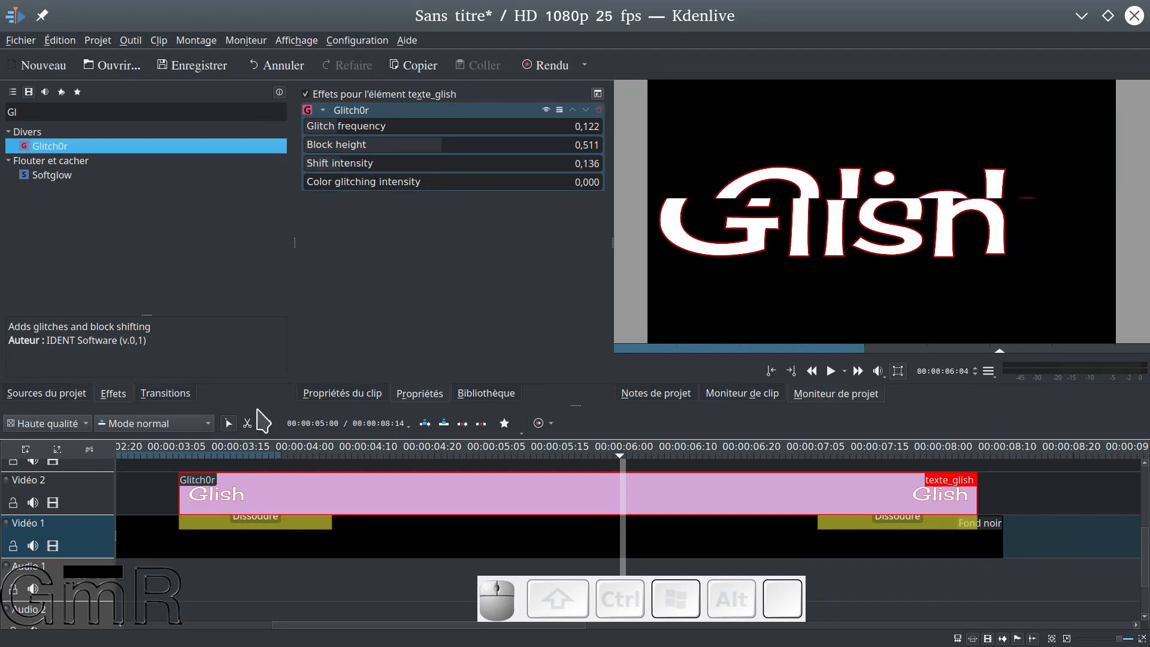
click(170, 468)
key(space)
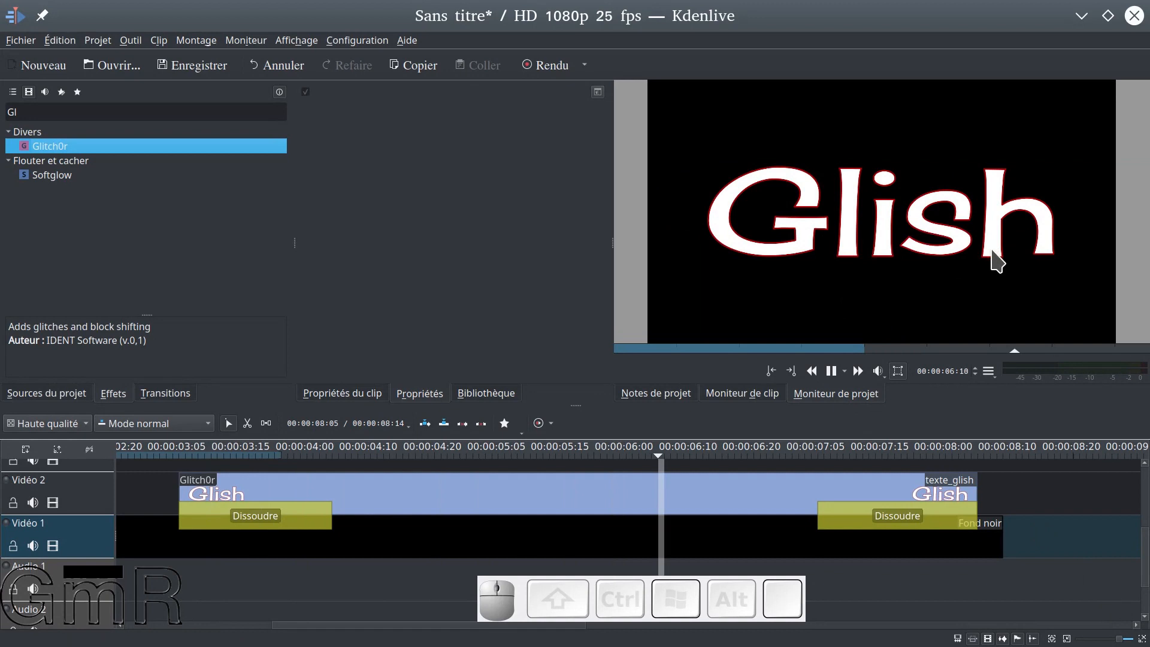
key(space)
Set the Shift intensity of texte_glish's Glitch0r effect to 0,038 and play the title again from just before the clip
click(367, 488)
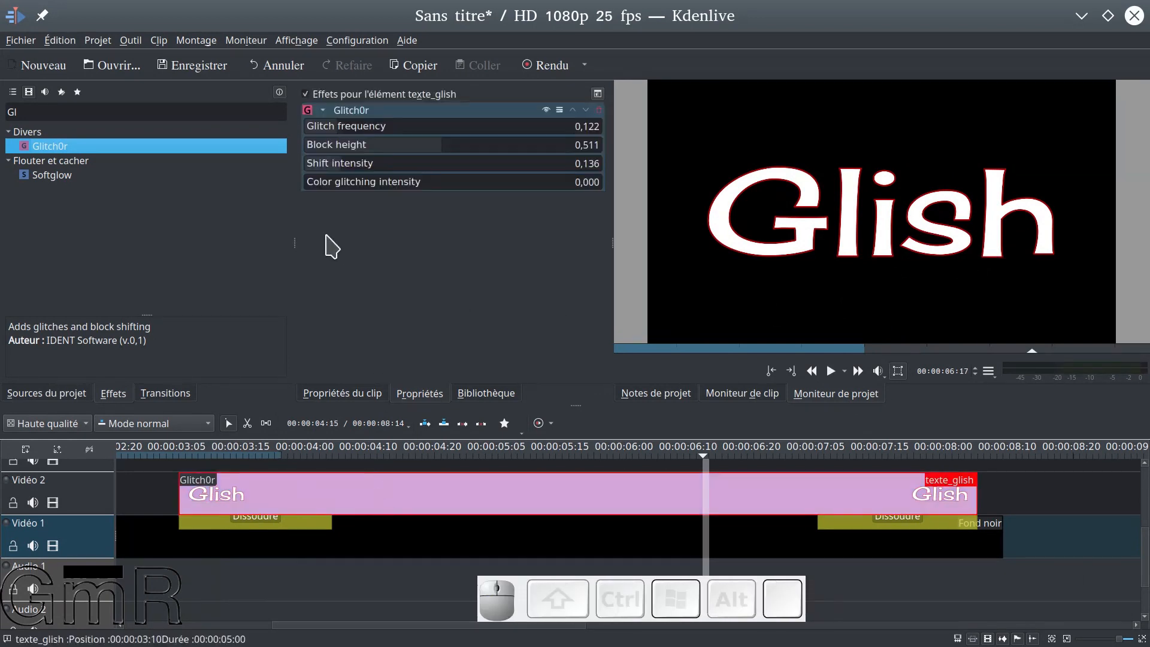
drag(331, 163, 317, 166)
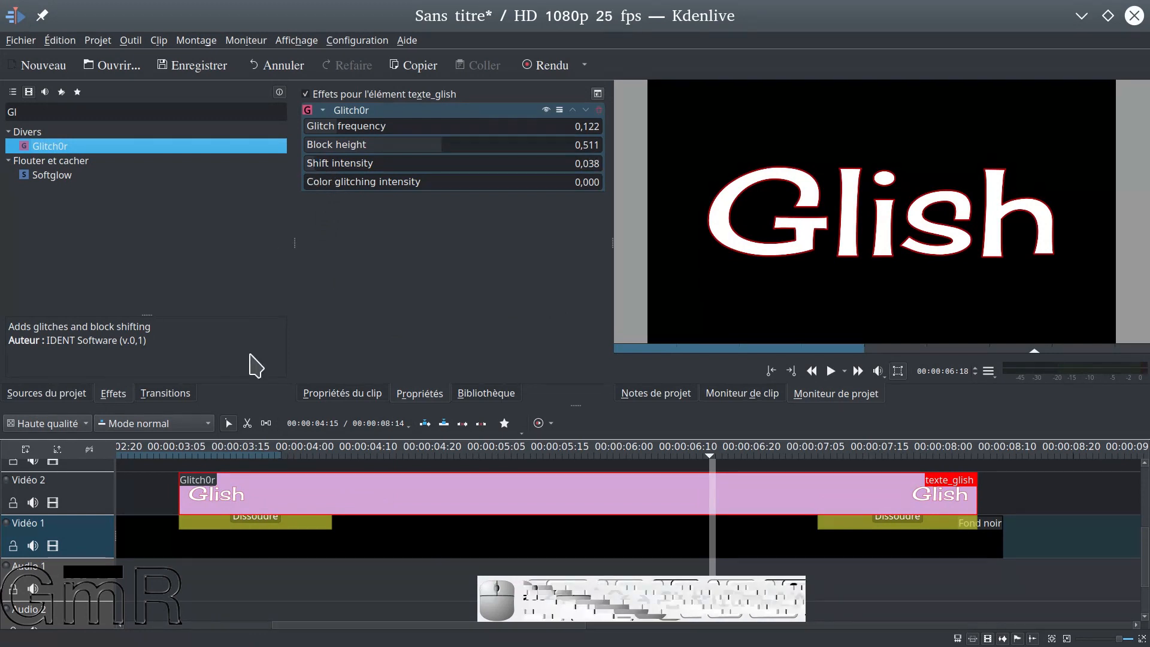
click(171, 478)
key(space)
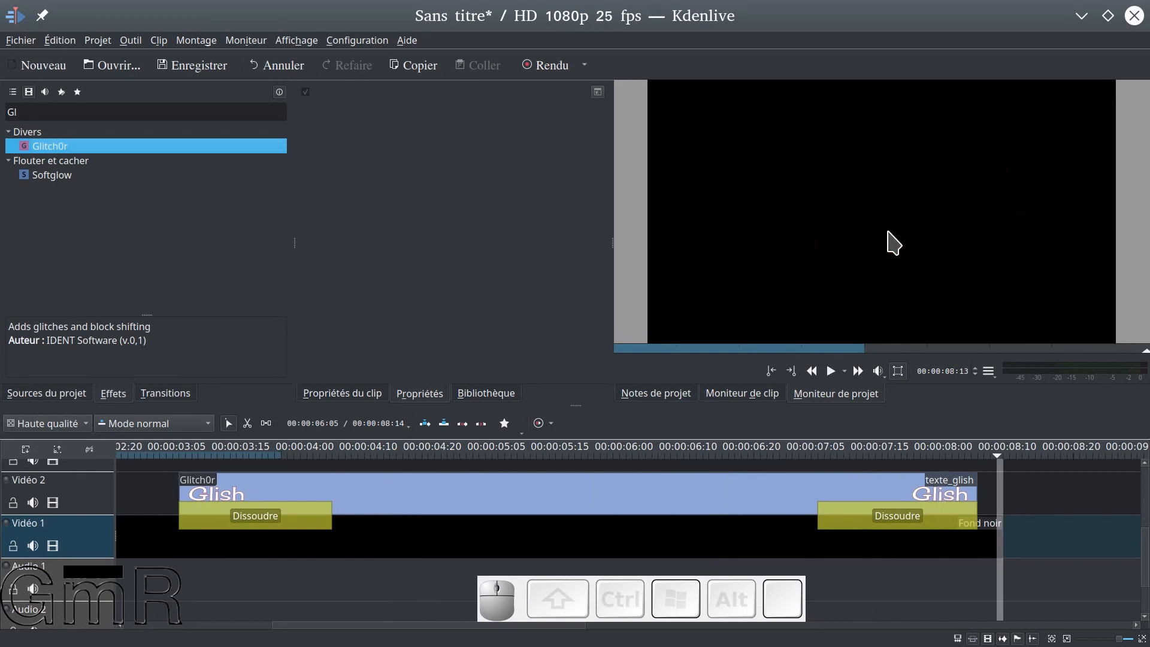
With the playhead at 00:00:04:21, try a Glitch0r Block height of 0,782 on texte_glish and preview the title
click(412, 470)
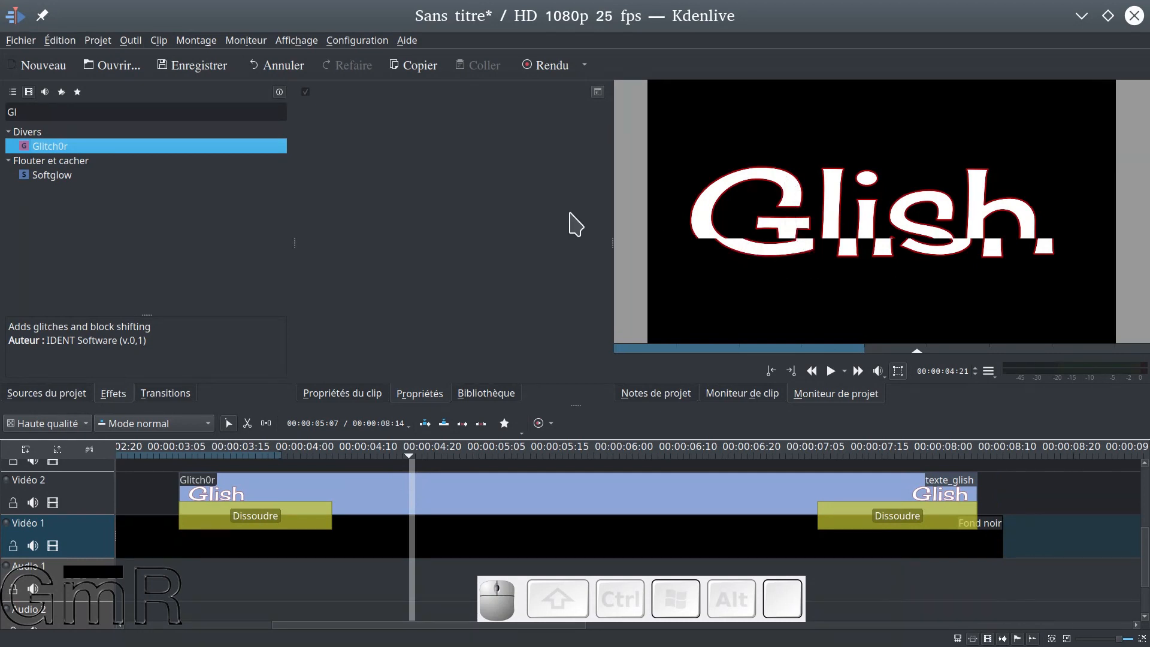
click(361, 490)
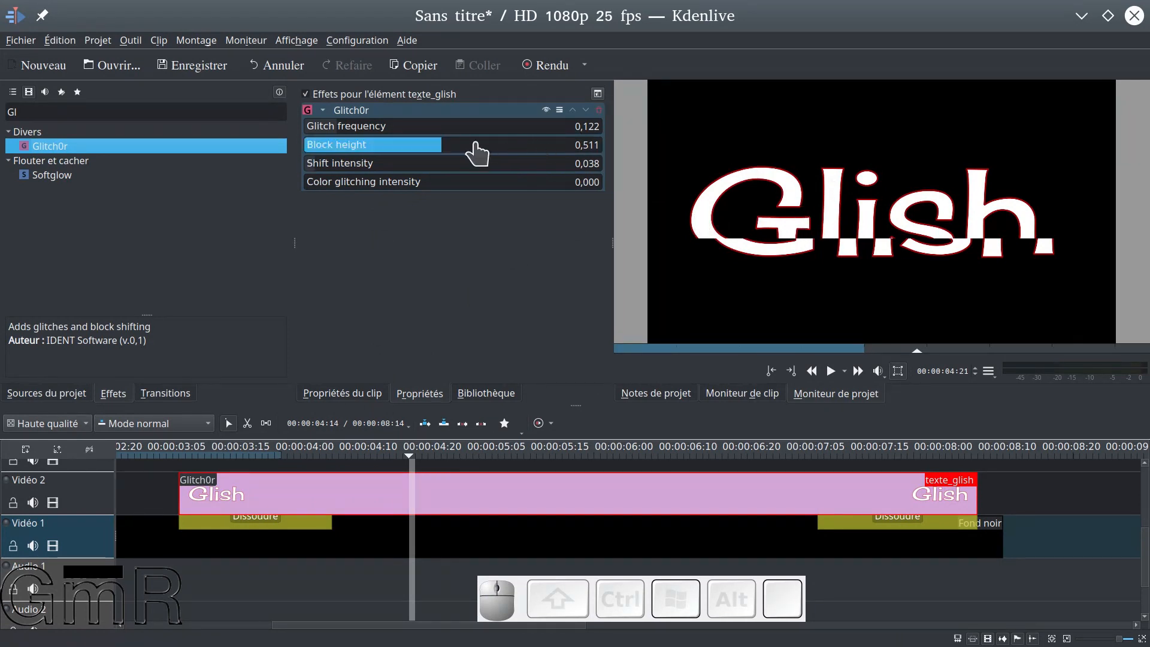
drag(449, 148, 514, 156)
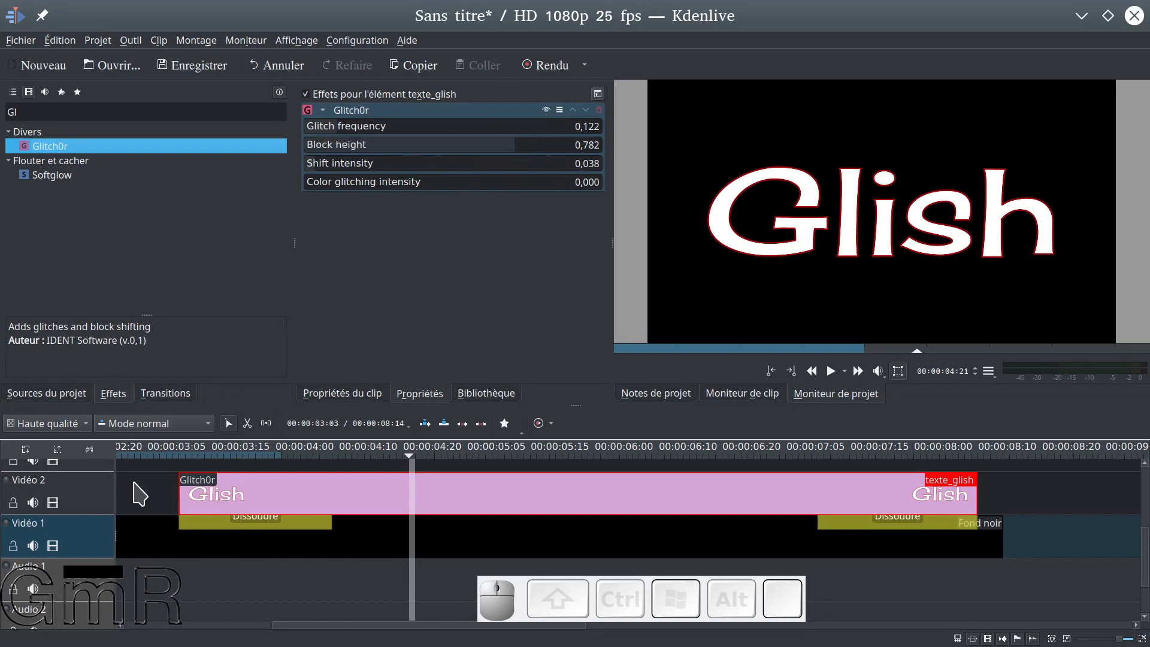
click(172, 476)
key(space)
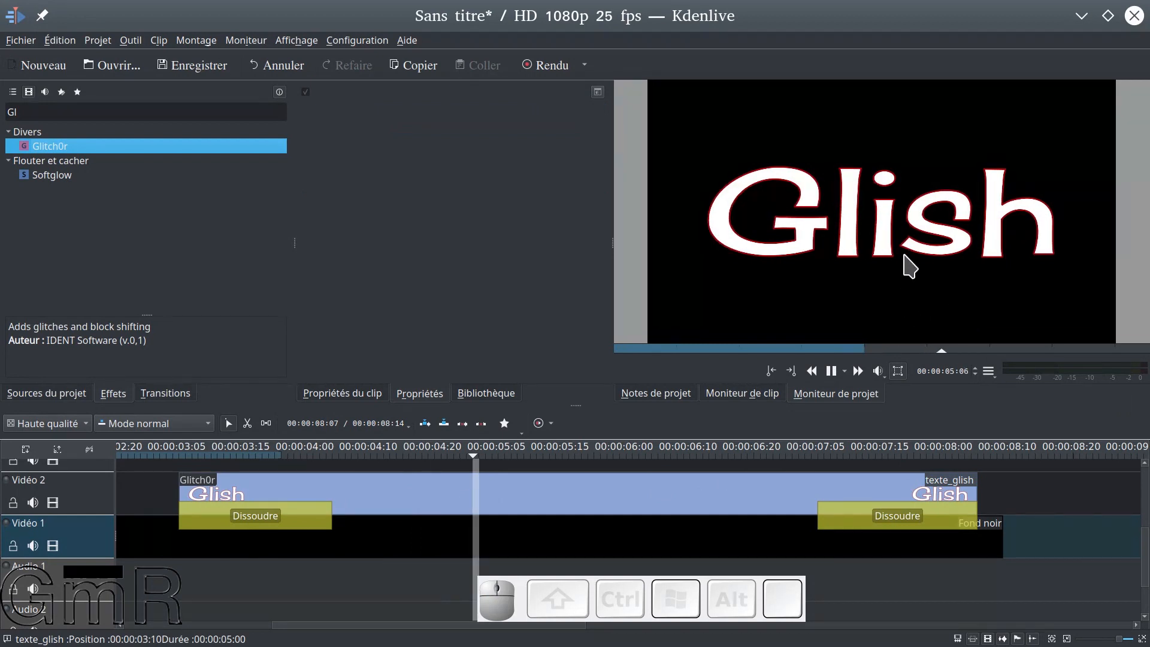
key(space)
Try a Block height of 1,000 for texte_glish's Glitch0r effect and preview the title through to the end
click(376, 485)
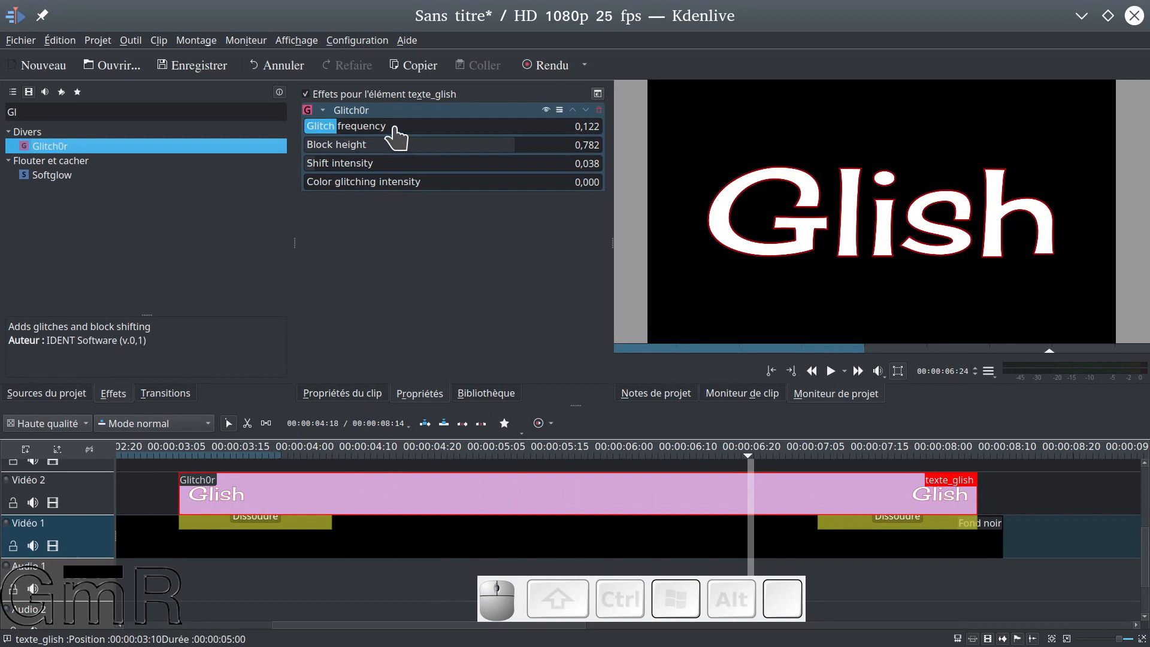
drag(517, 158, 623, 157)
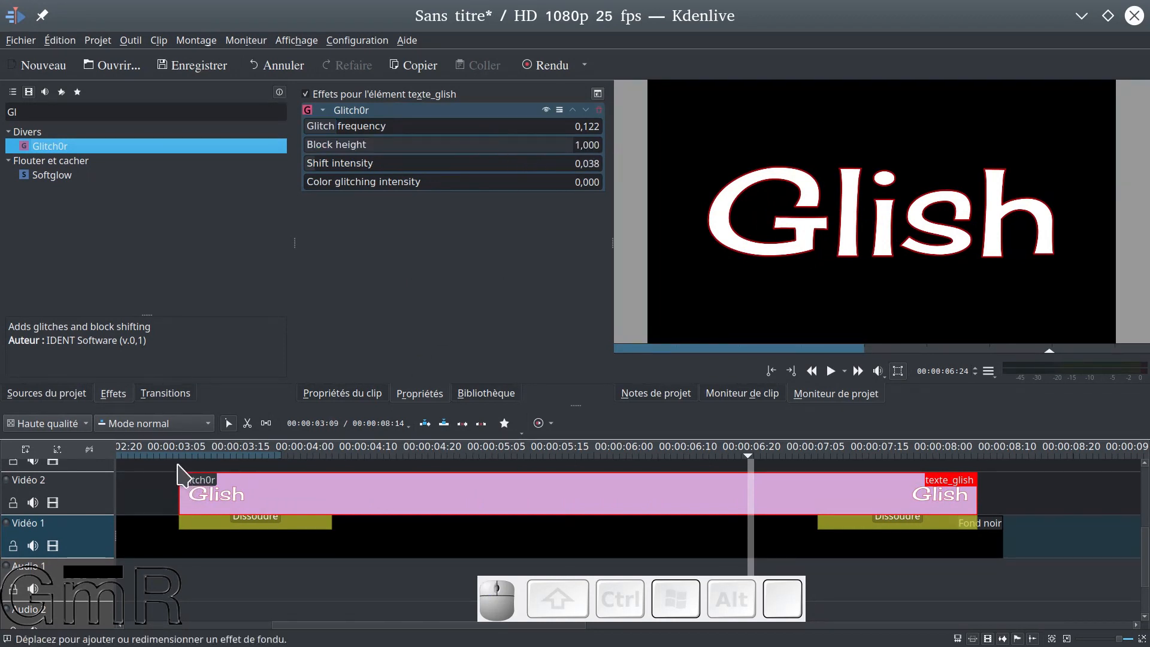
click(178, 466)
key(space)
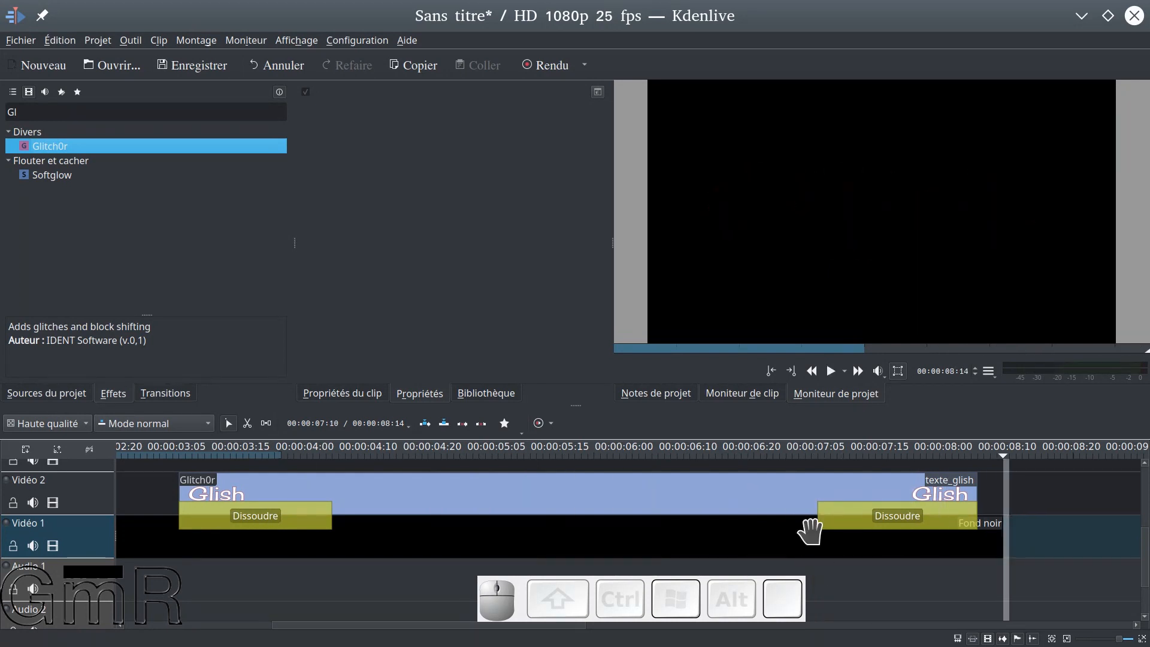
key(space)
Place the playhead at 00:00:05:03 and set the Block height of texte_glish's Glitch0r effect to 0,736
drag(173, 475, 337, 475)
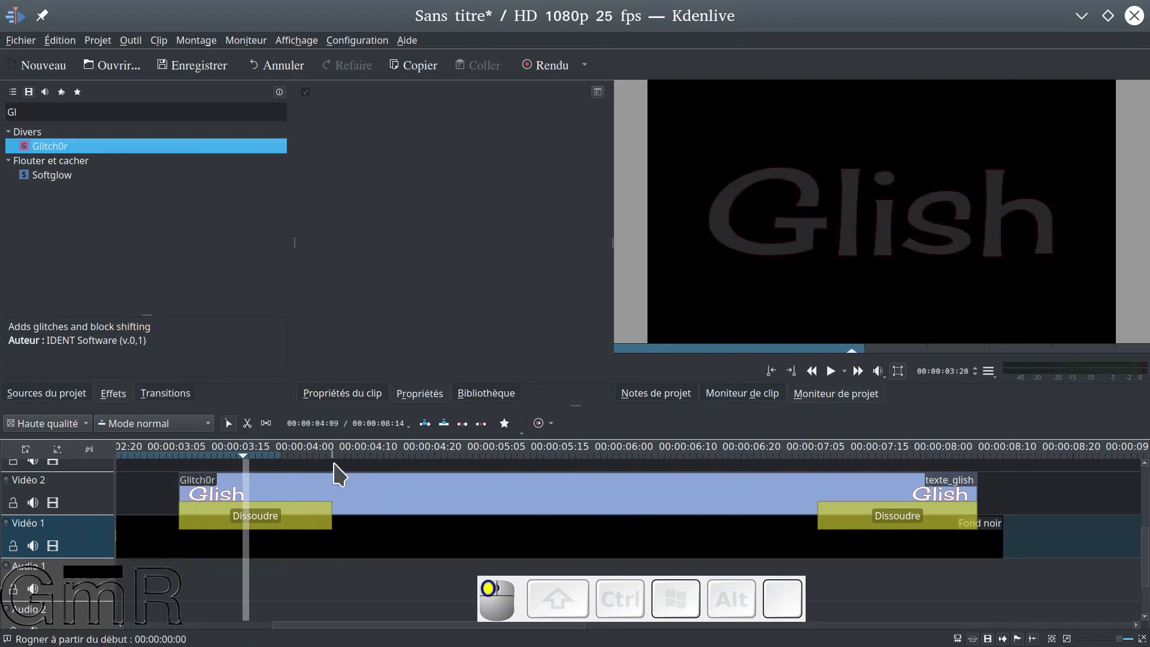
click(459, 469)
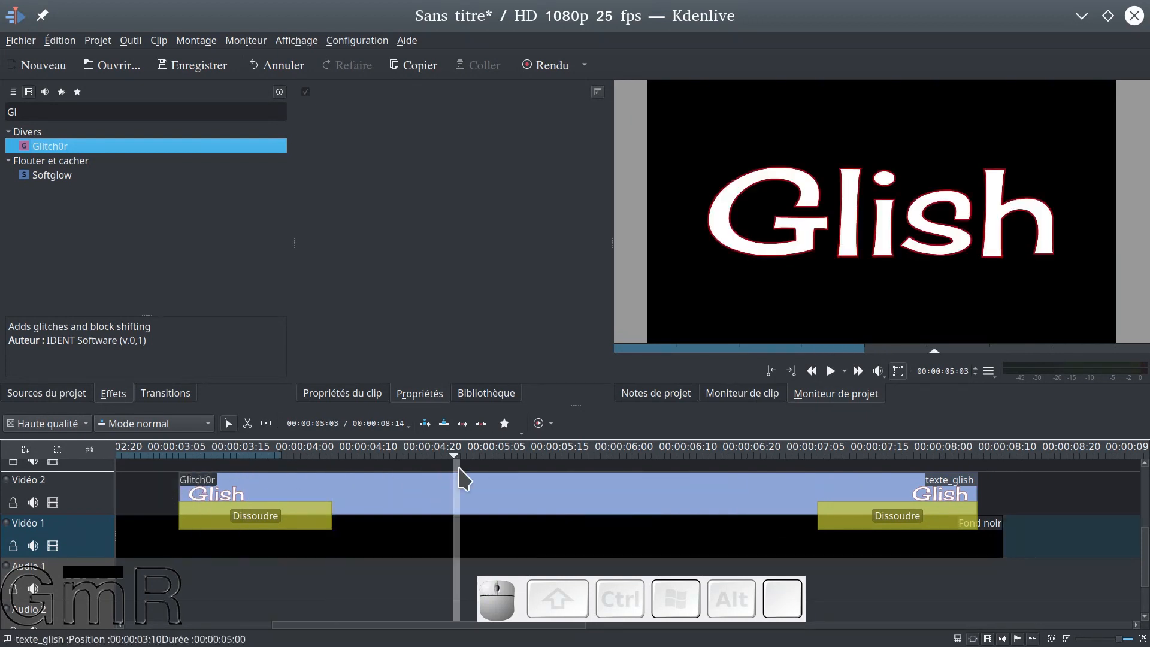
click(440, 487)
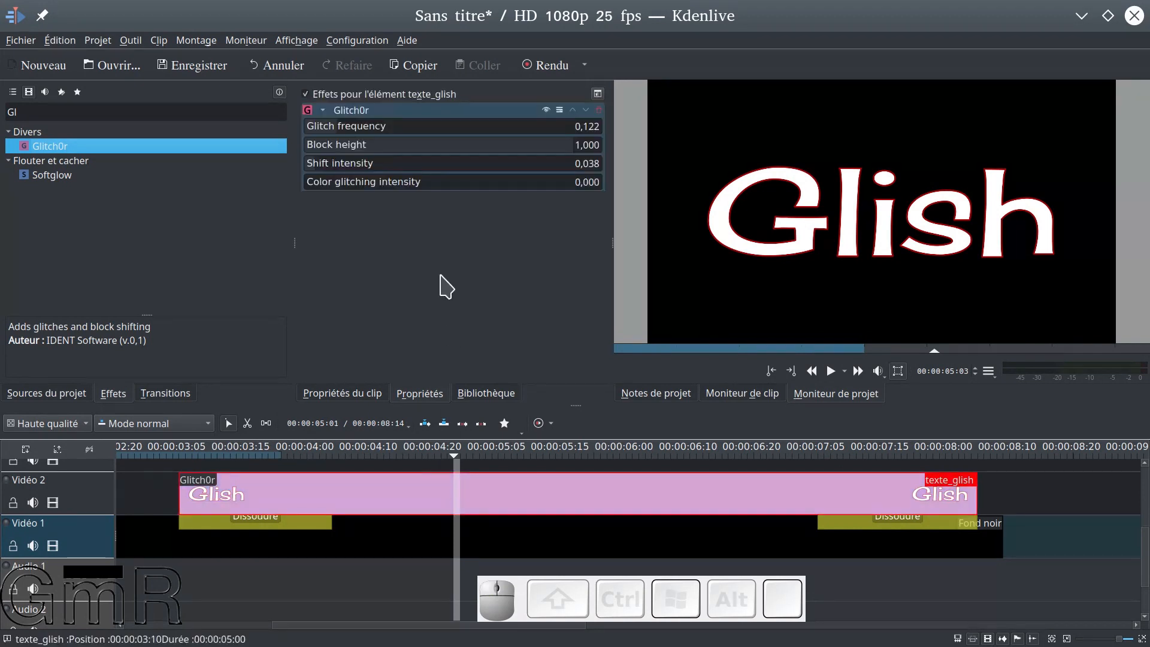
click(495, 147)
click(494, 147)
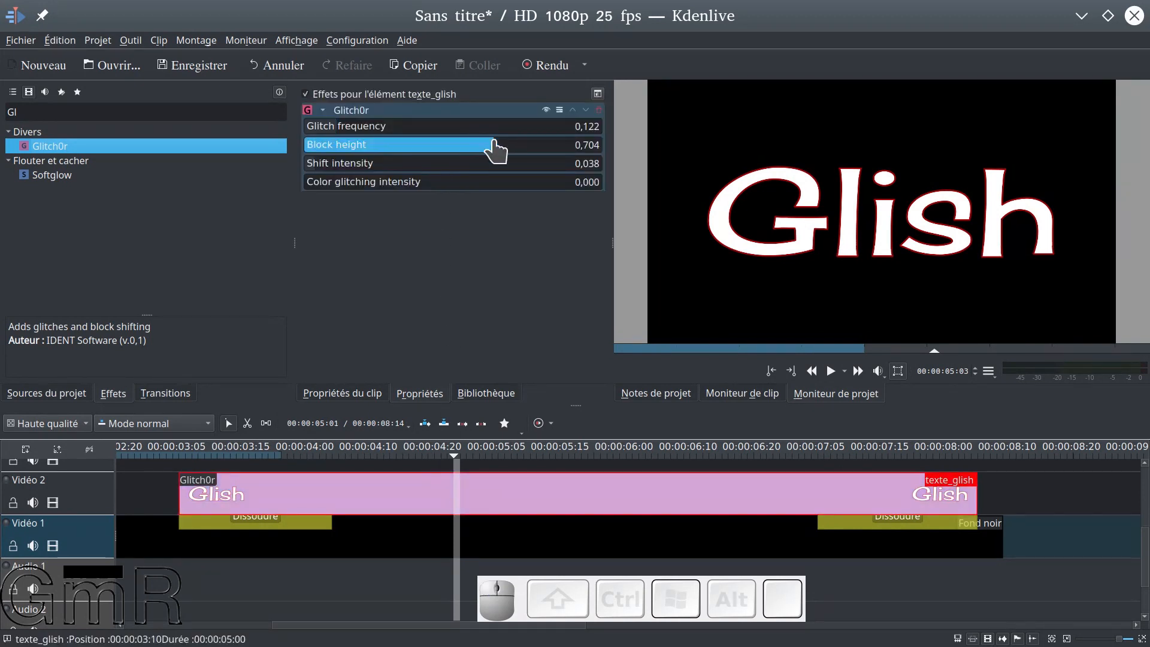
drag(495, 147, 503, 147)
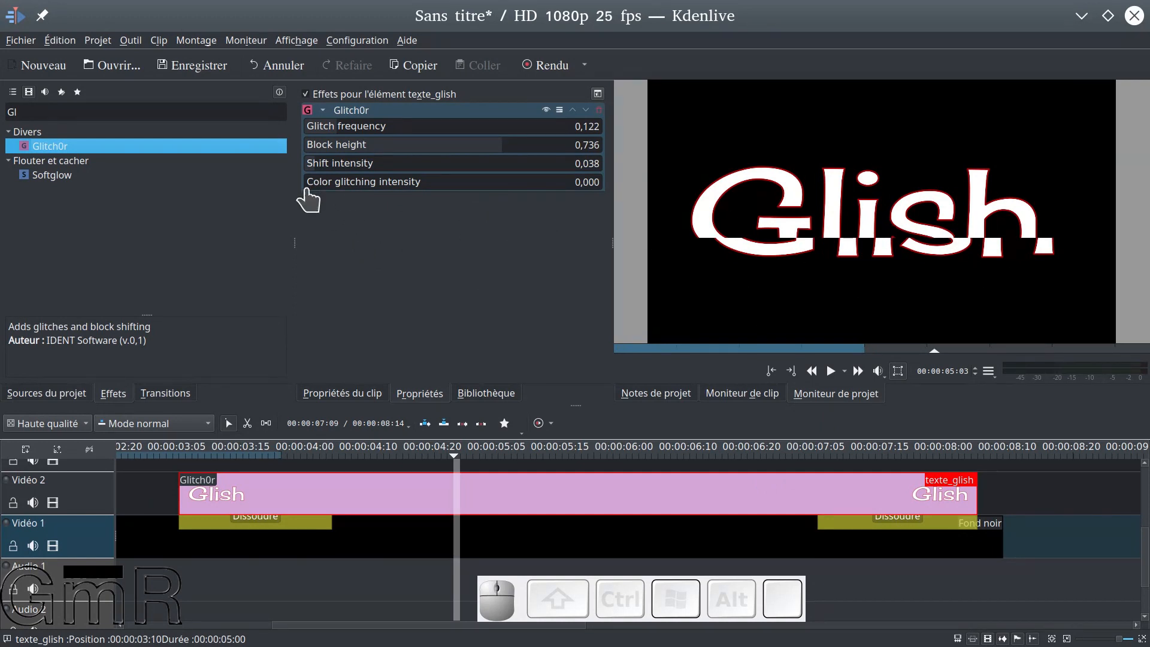
Try a Color glitching intensity of 1,000 for Glitch0r and preview the title from just before texte_glish
drag(310, 191, 619, 192)
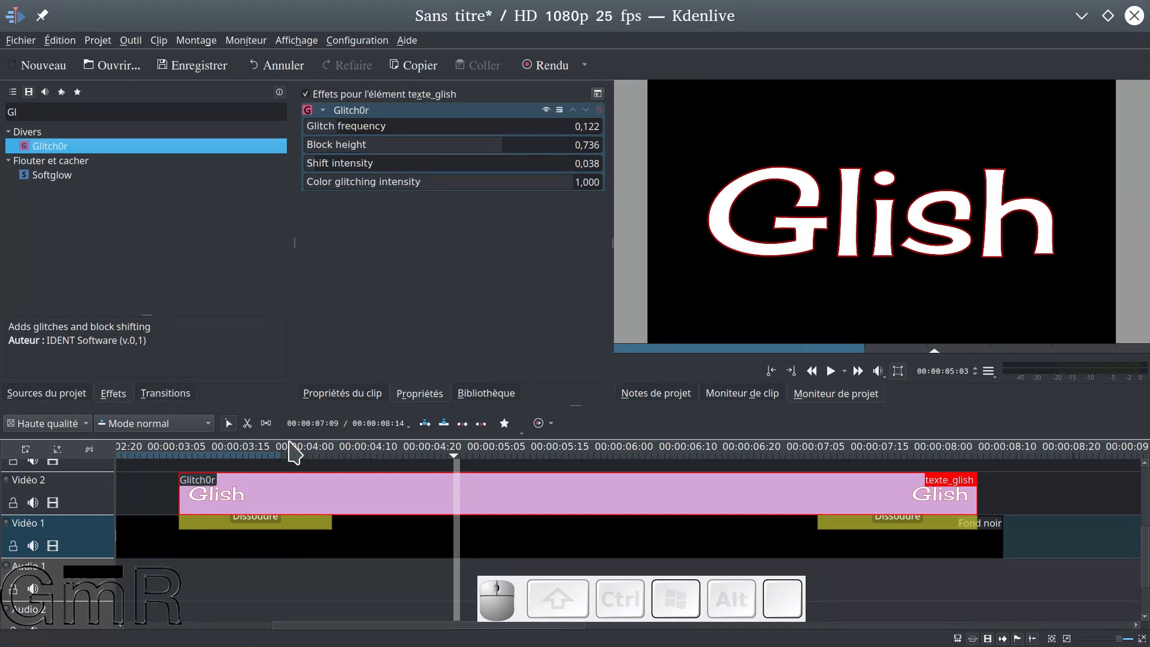
click(173, 479)
key(space)
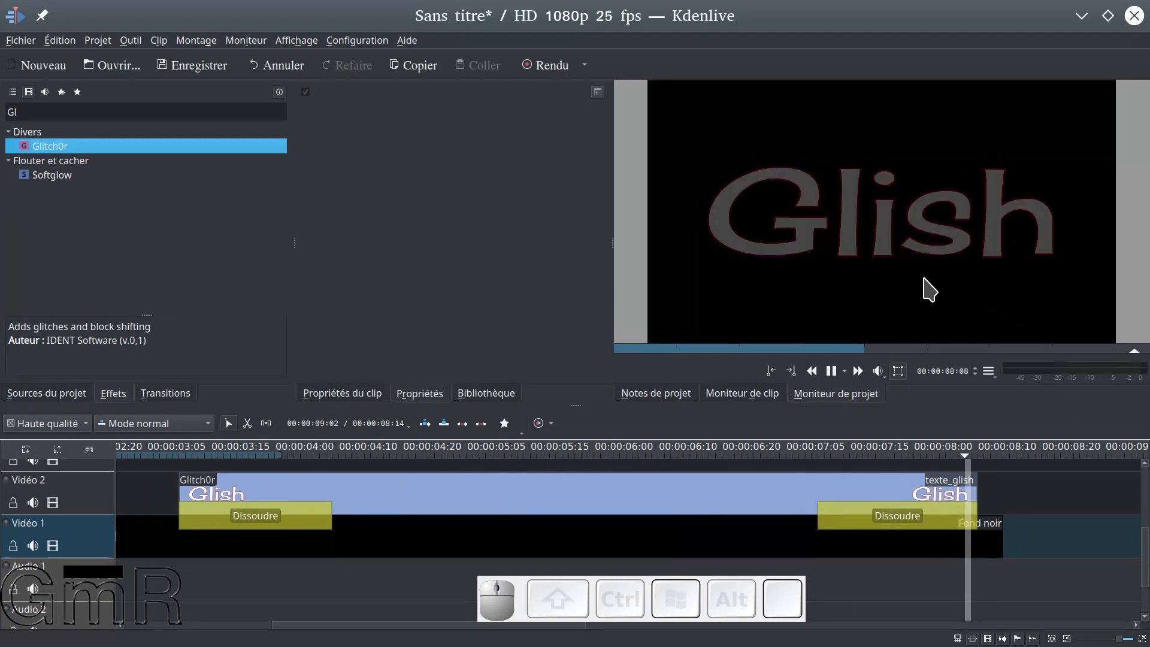
Place the playhead at 00:00:04:11 and lower the Color glitching intensity of texte_glish's Glitch0r effect to 0,056
click(383, 497)
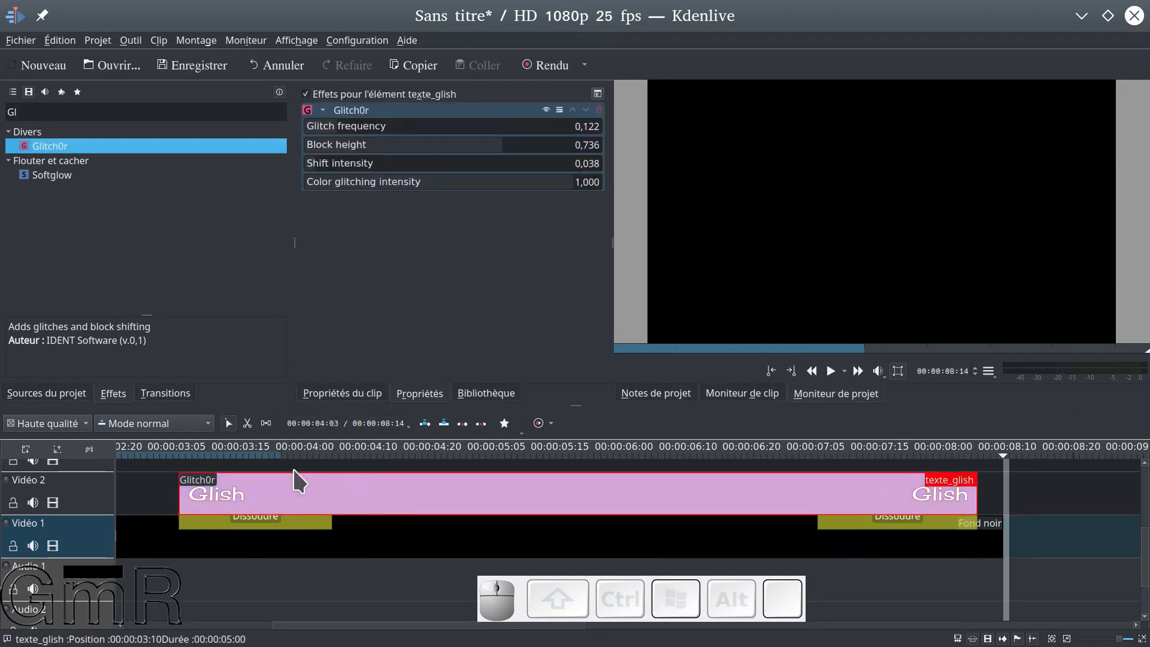
click(349, 464)
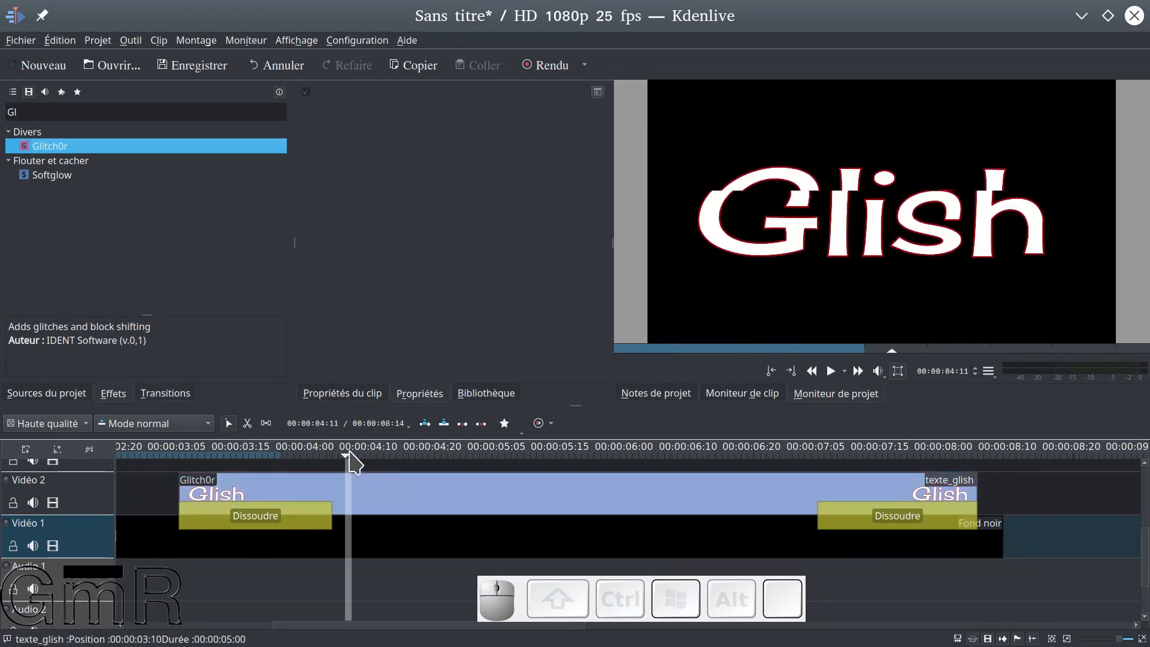
click(310, 492)
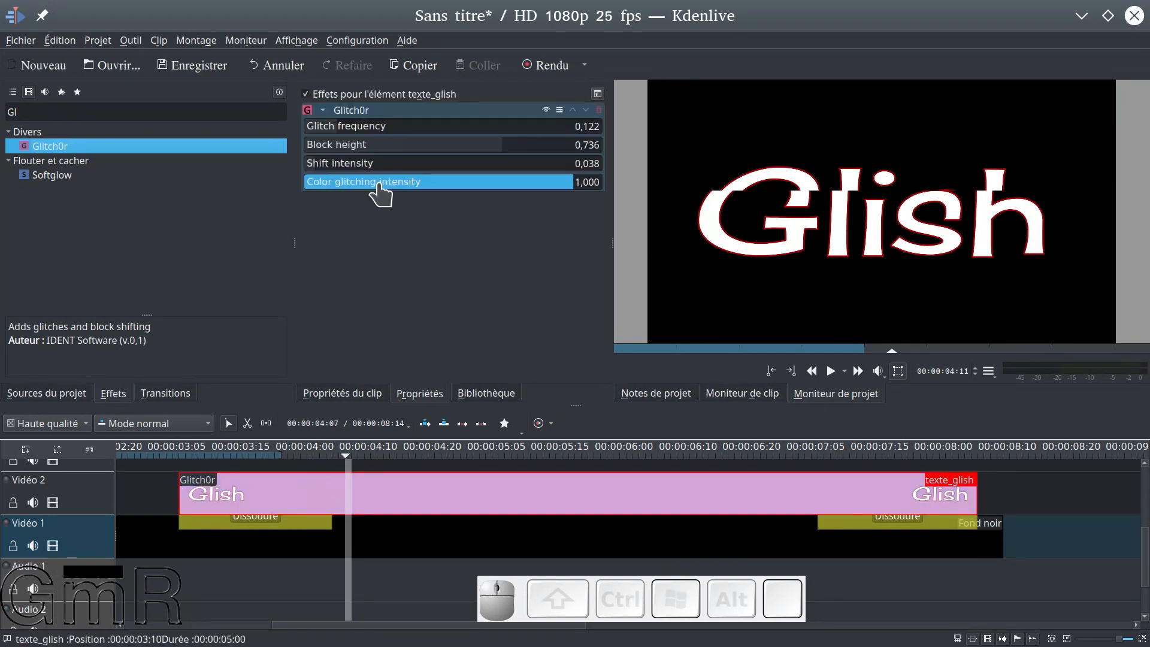
drag(566, 182, 321, 199)
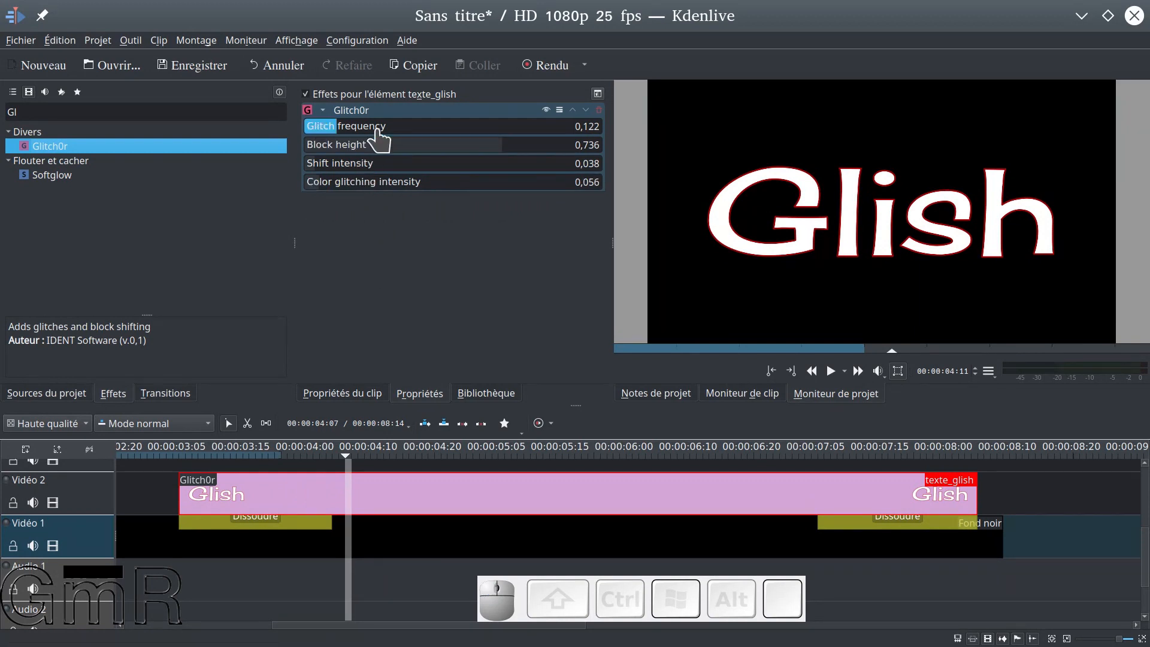
Set Glitch0r's Glitch frequency to 0,269, preview the title, and reselect texte_glish with the playhead at 00:00:05:07
drag(339, 132, 360, 144)
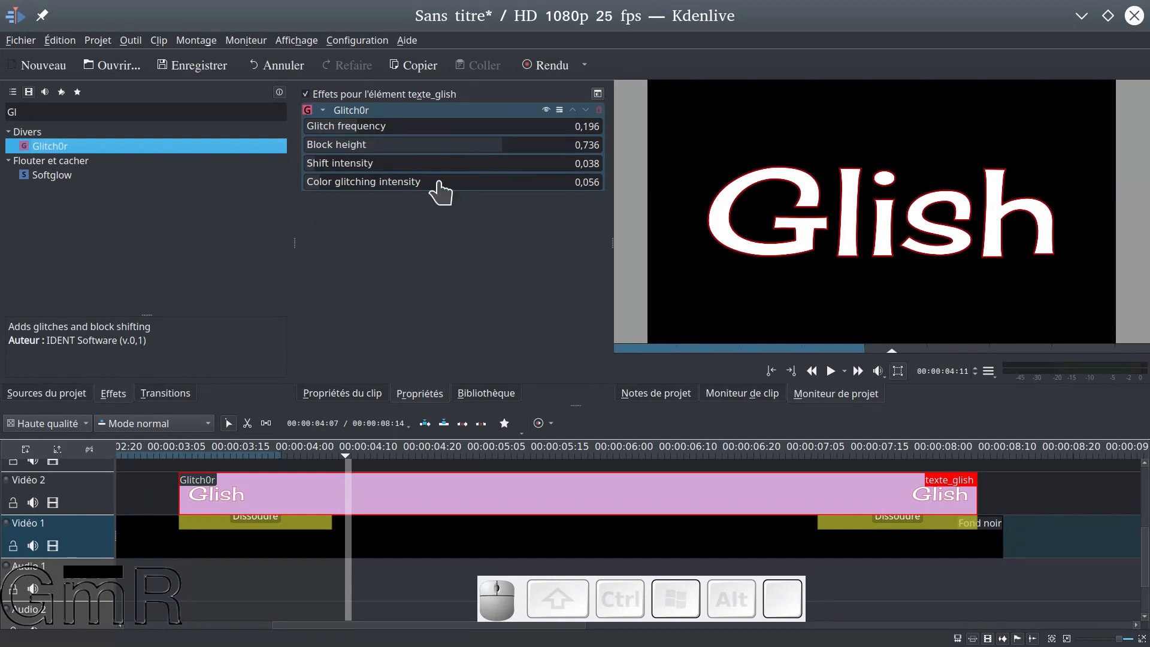
click(371, 127)
drag(371, 127, 381, 133)
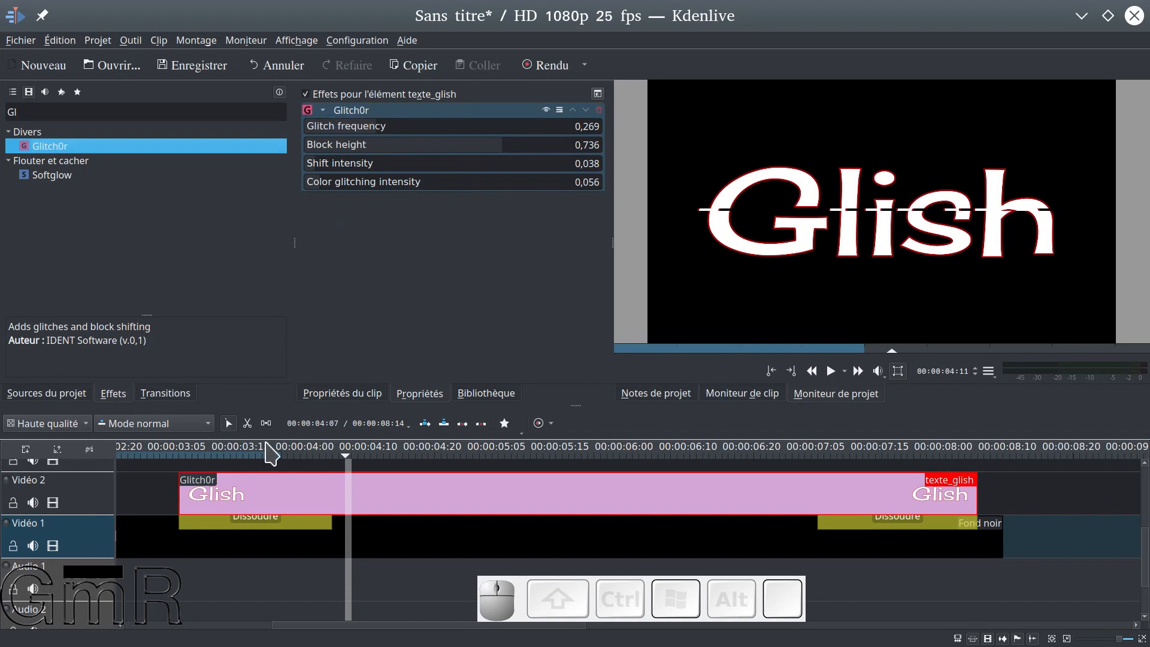
click(175, 470)
key(space)
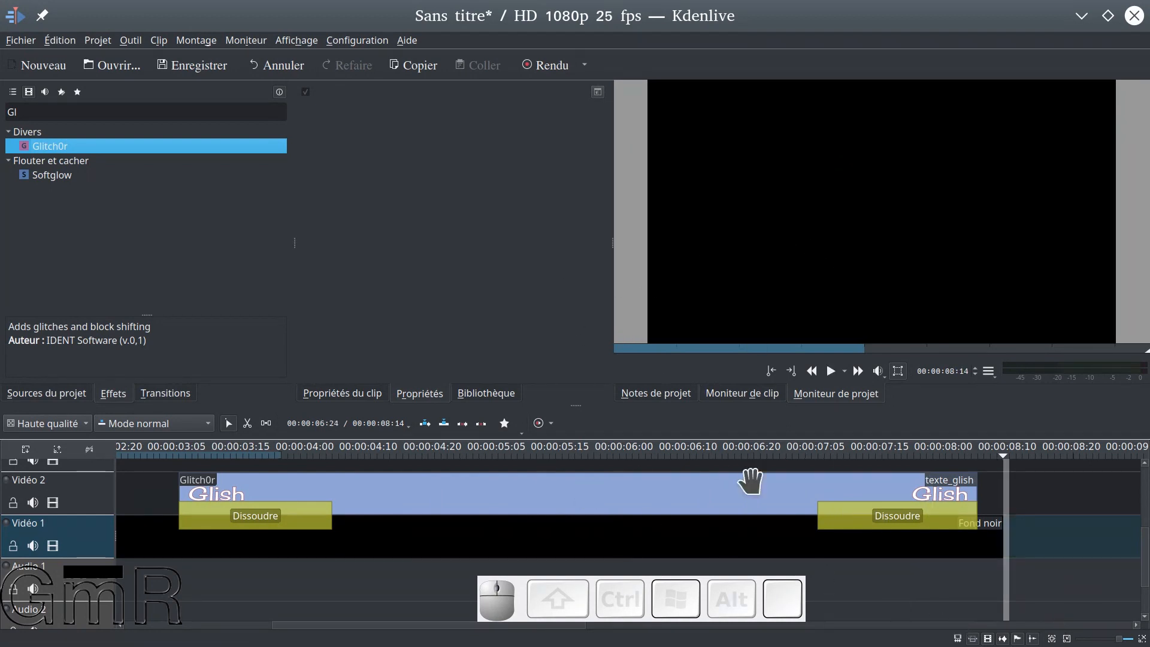
click(456, 508)
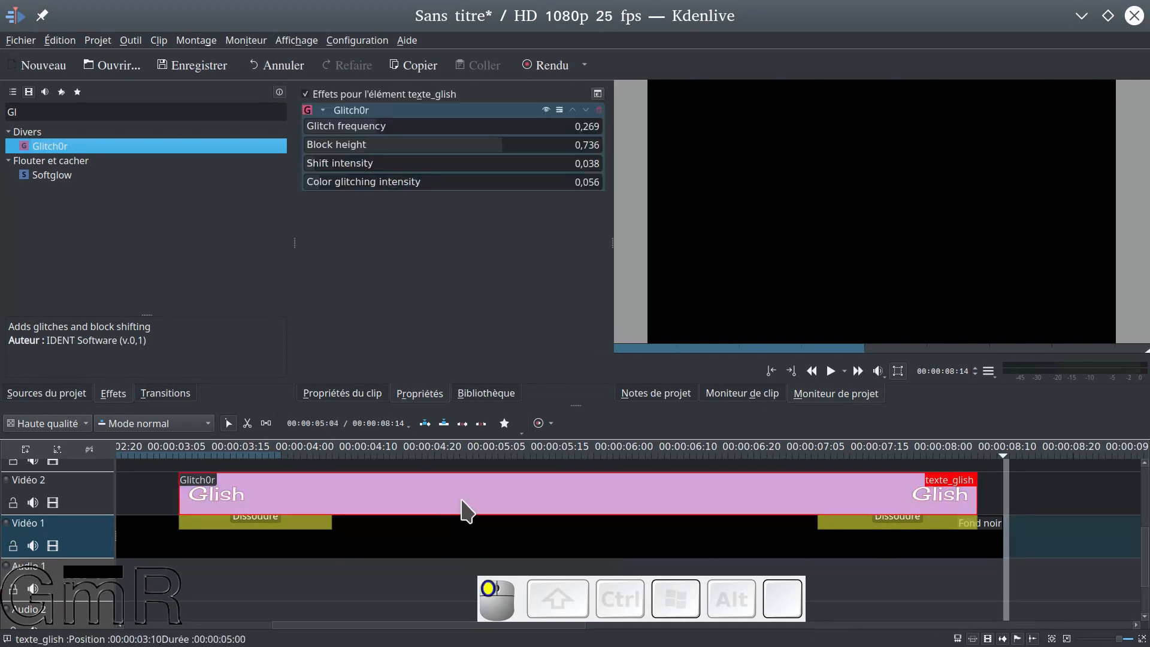
click(481, 454)
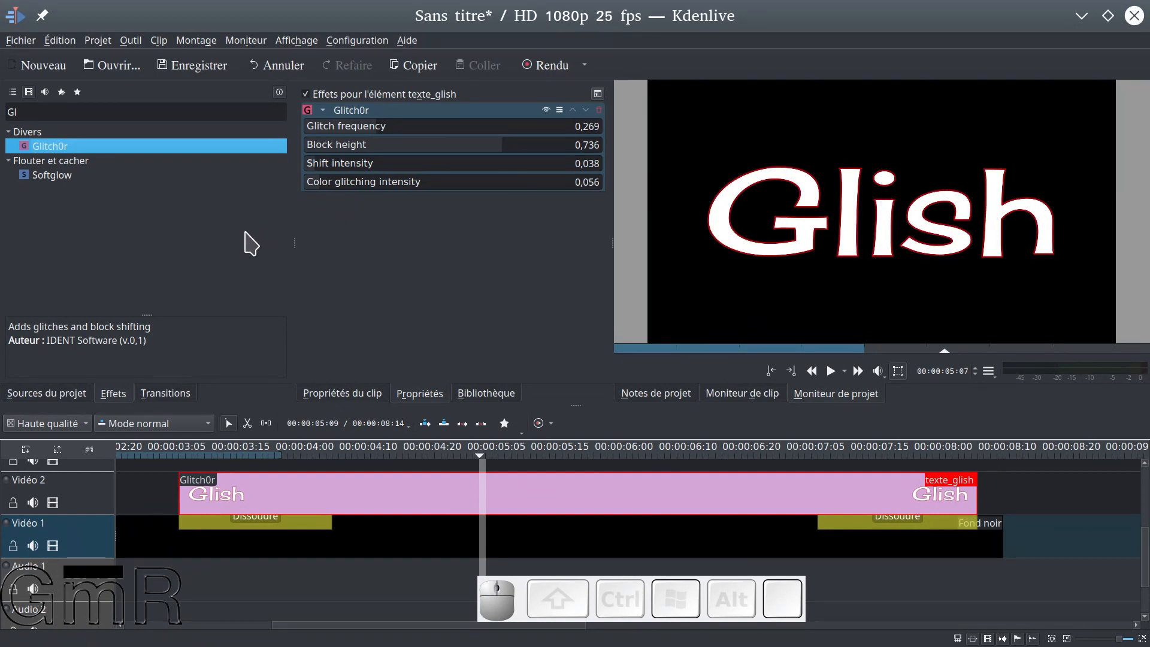
Clear the effect search filter, collapse the Divers category and look through the effects in the Artistique category
click(26, 111)
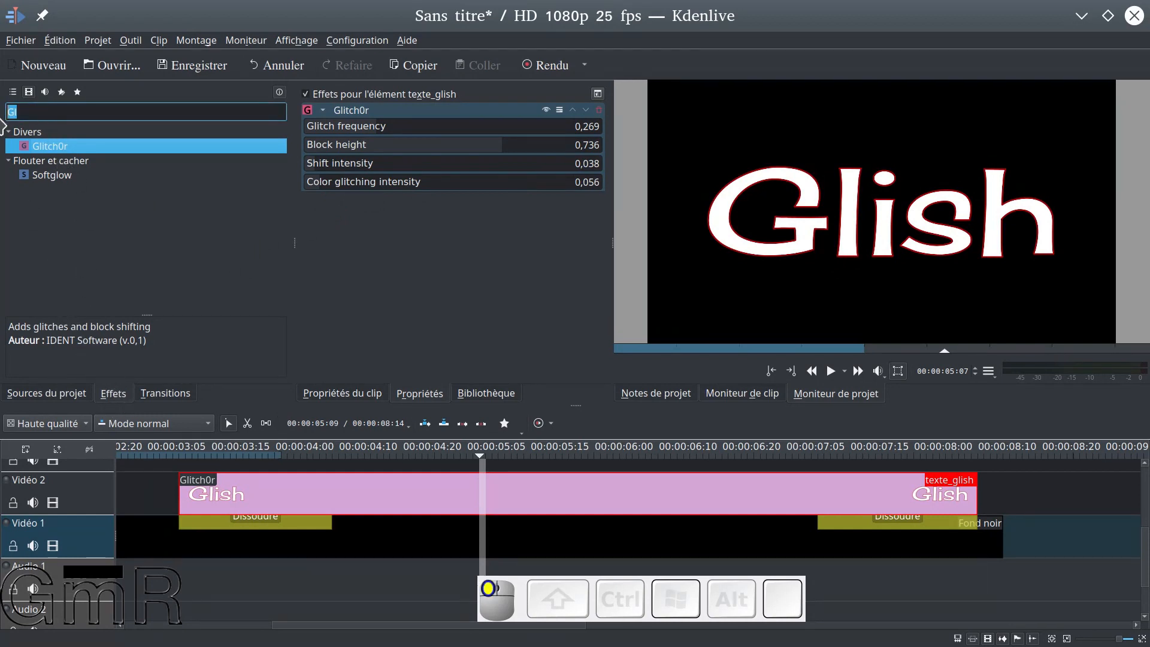
key(BackSpace)
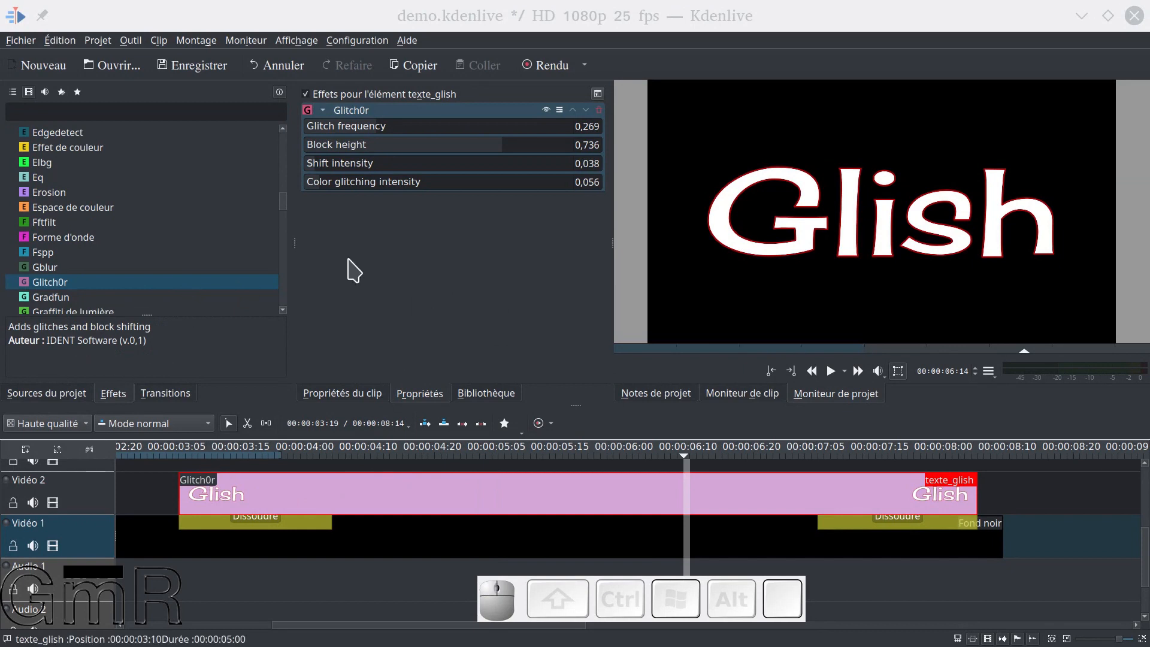
drag(282, 207, 286, 138)
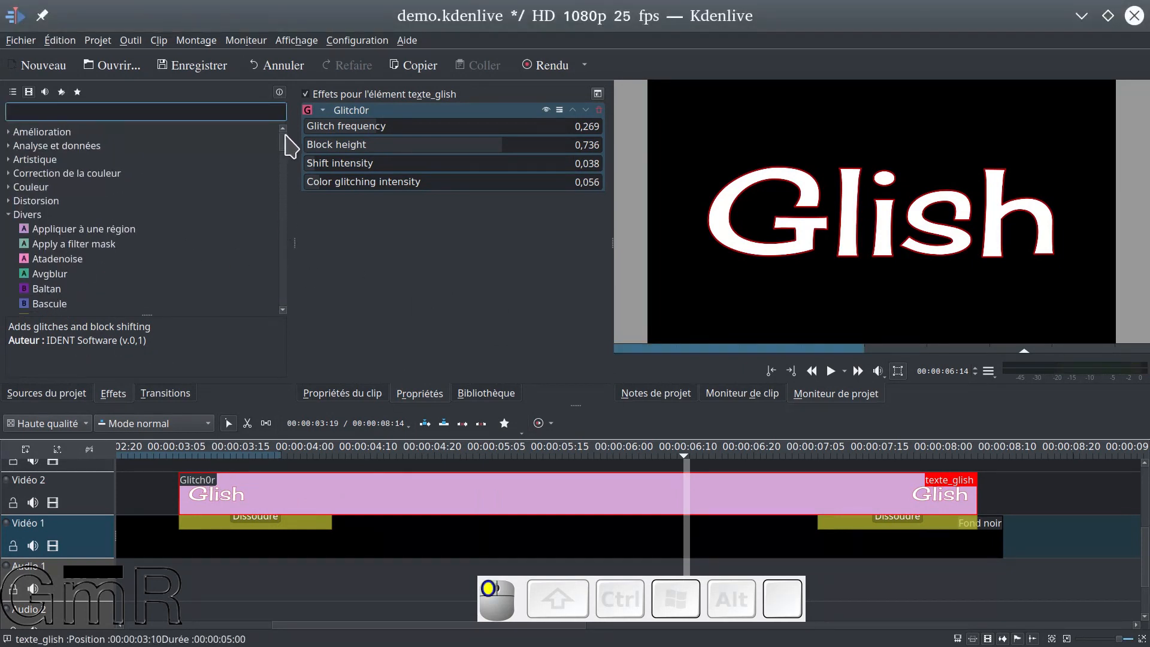
click(9, 215)
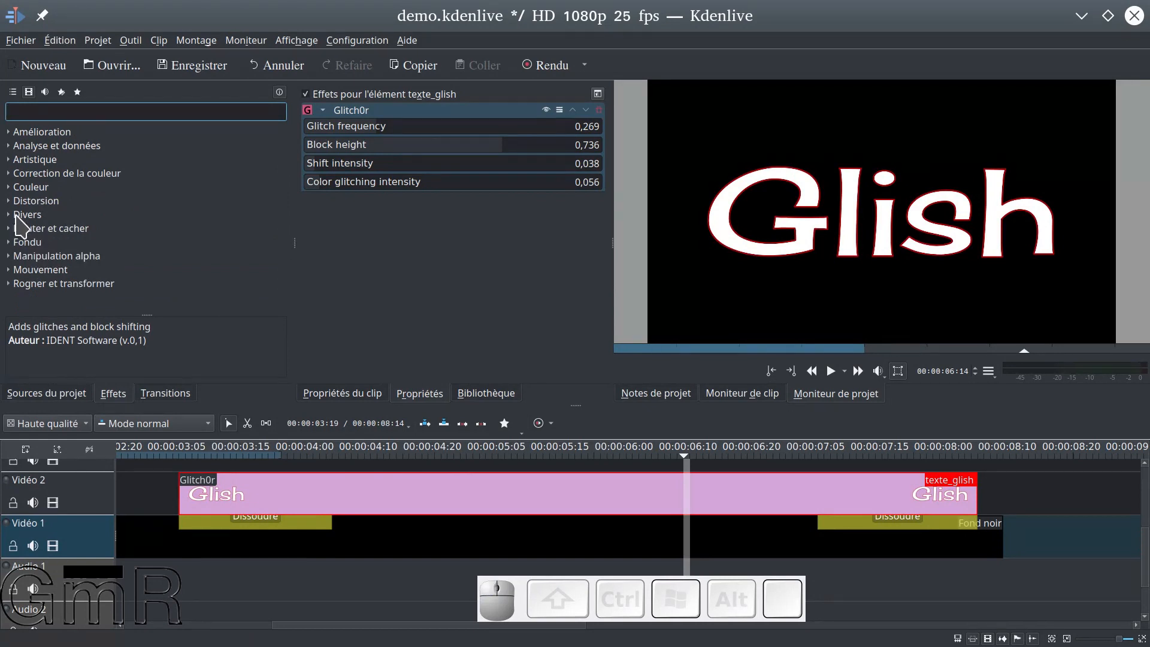
click(9, 160)
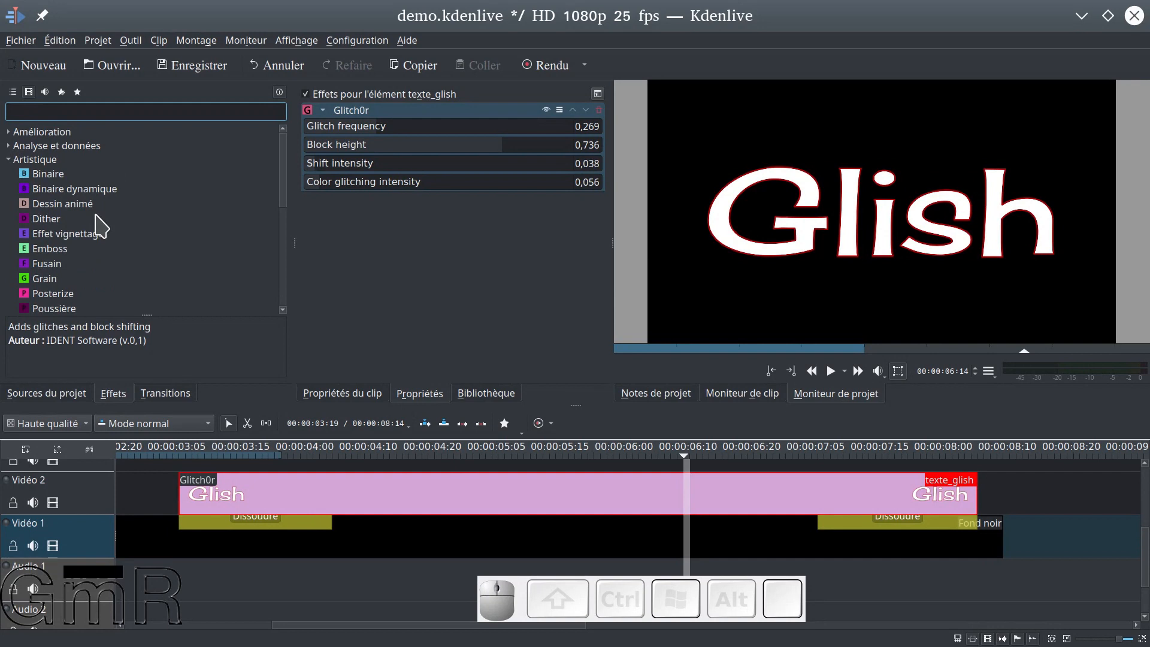
scroll(99, 226, down, 1)
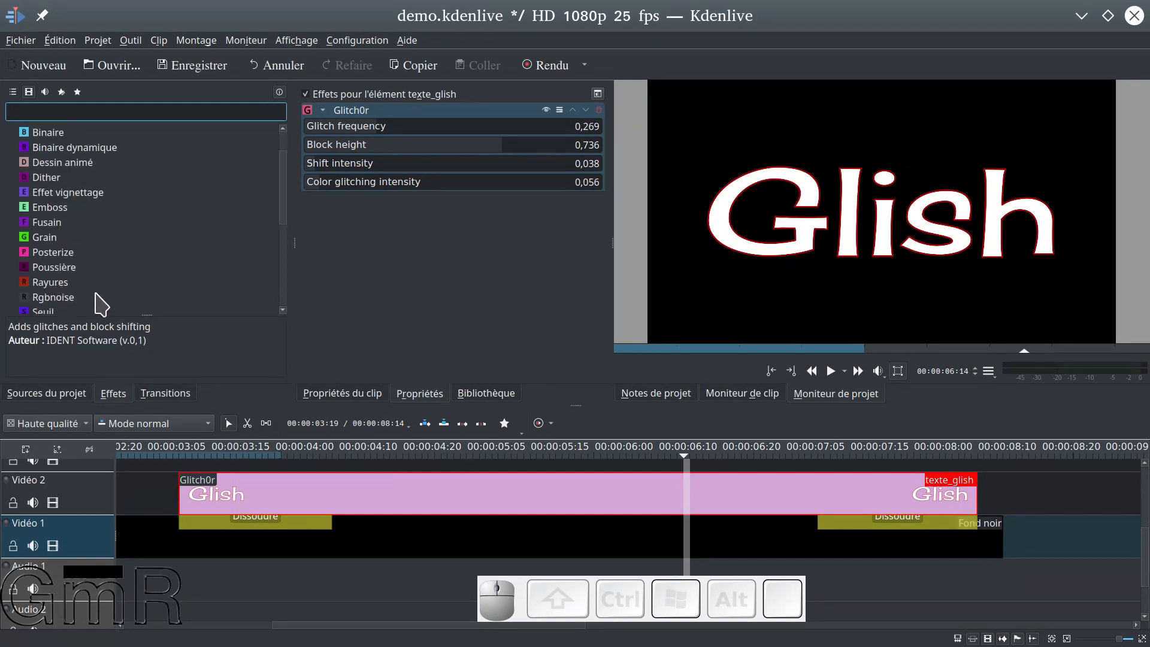
scroll(87, 268, down, 3)
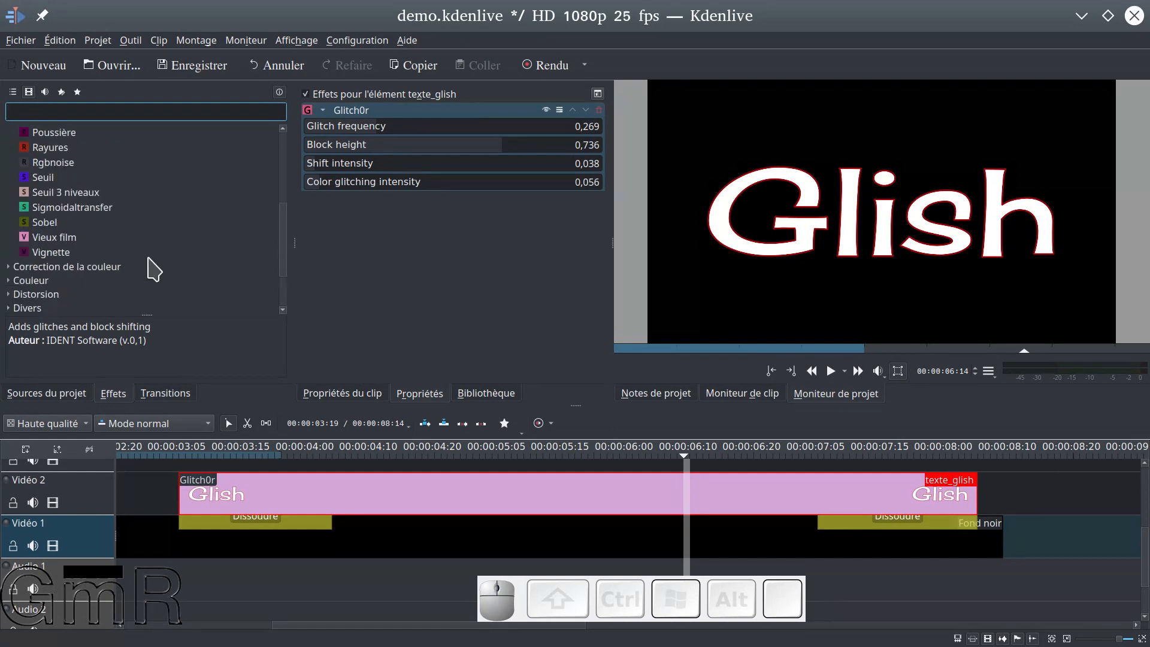
Add the Vieux film effect to the texte_glish clip and collapse its Glitch0r settings
click(57, 239)
drag(56, 238, 402, 251)
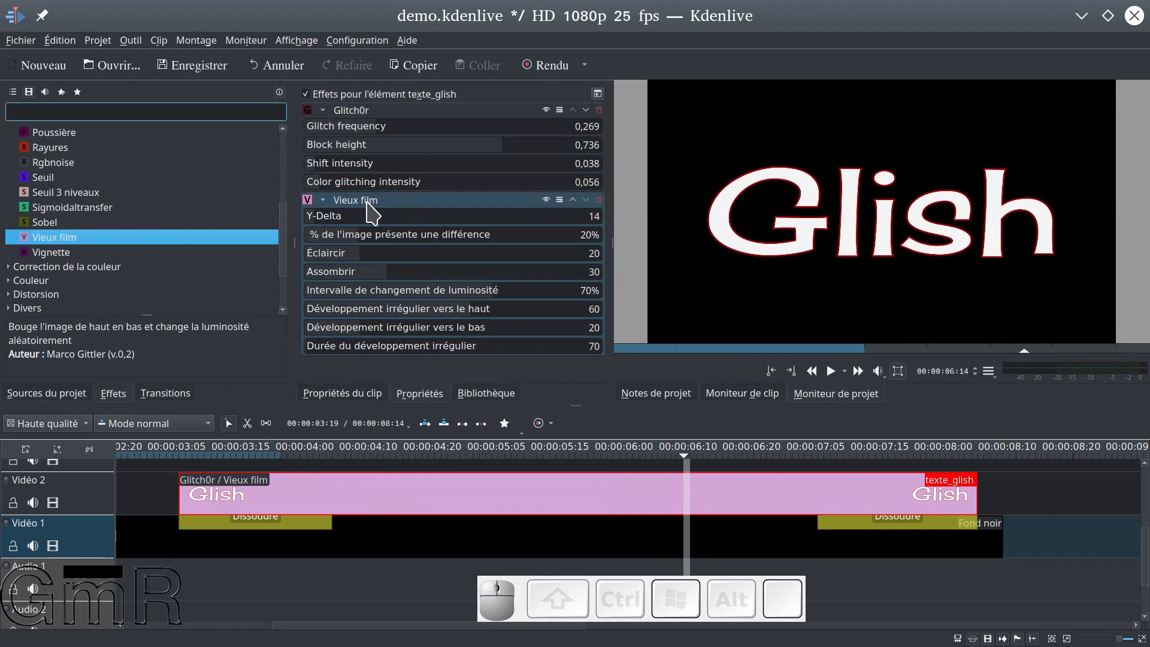
click(322, 111)
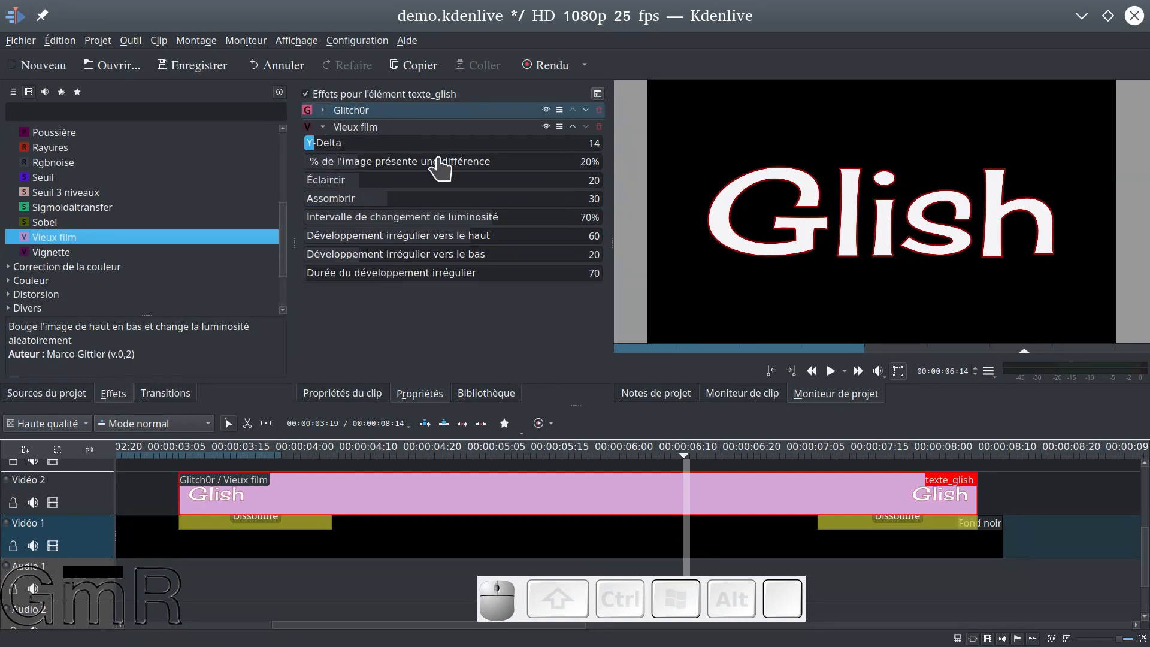
Preview the title from 00:00:03:09, with texte_glish reselected so its effect settings are shown
click(177, 475)
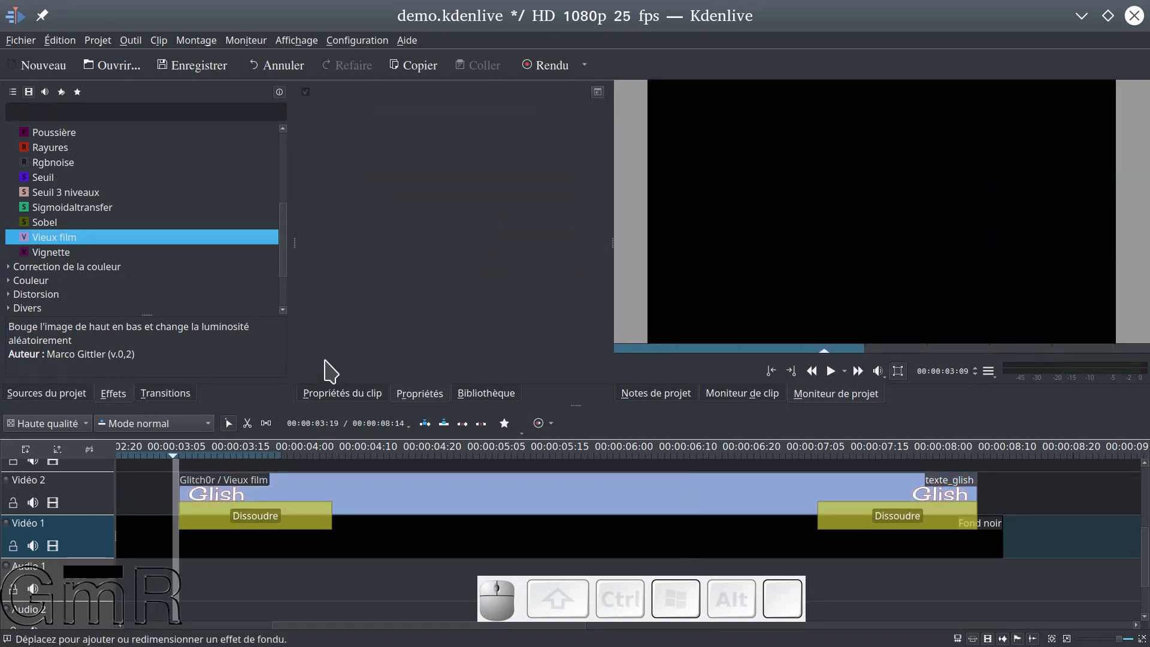
click(357, 495)
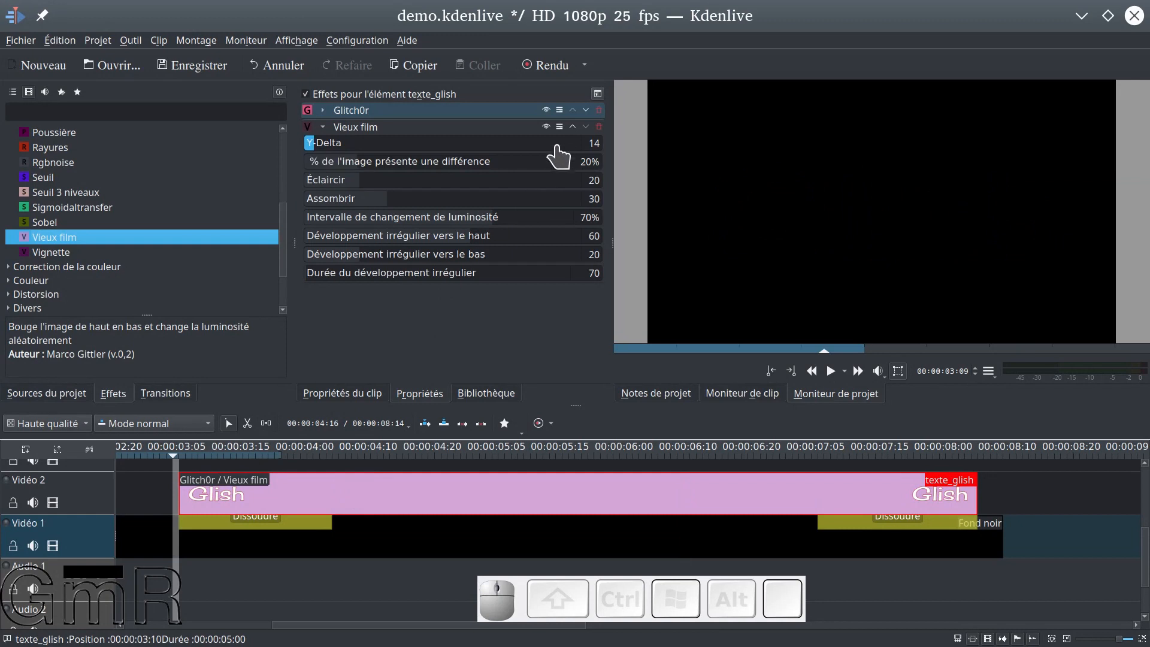
key(space)
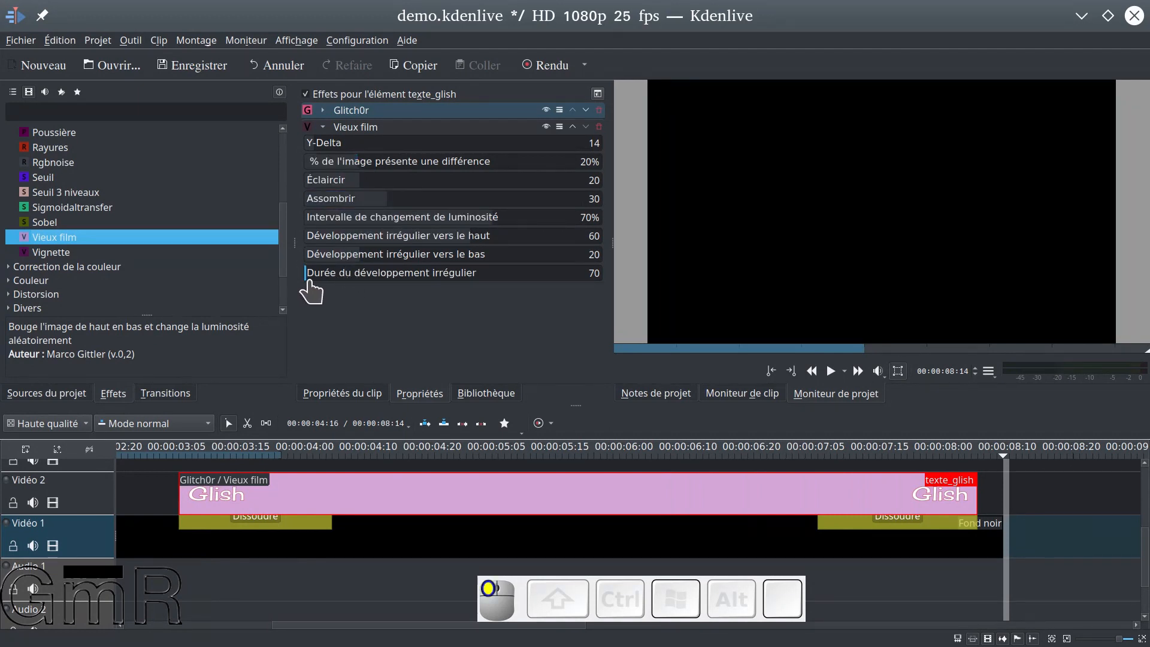
Set Vieux film's Durée du développement irrégulier to 697, Assombrir to 41, Éclaircir to 27 and the image difference percentage to 23%
drag(306, 279, 321, 279)
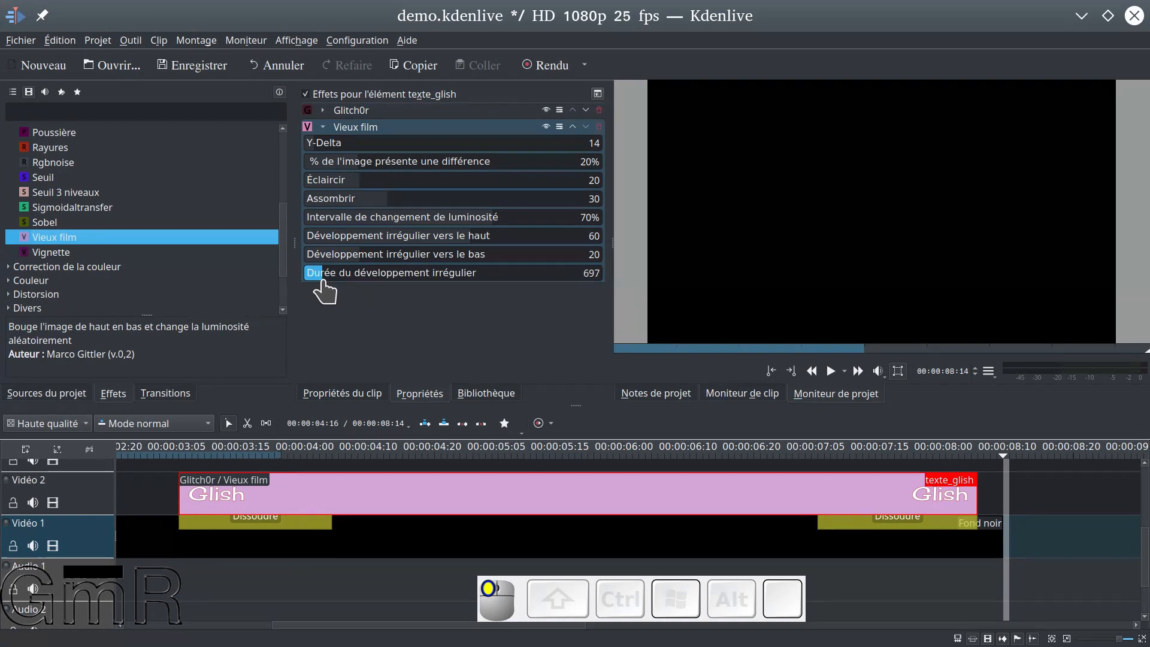
mouse_move(391, 199)
mouse_down()
mouse_move(411, 201)
mouse_move(378, 187)
mouse_up()
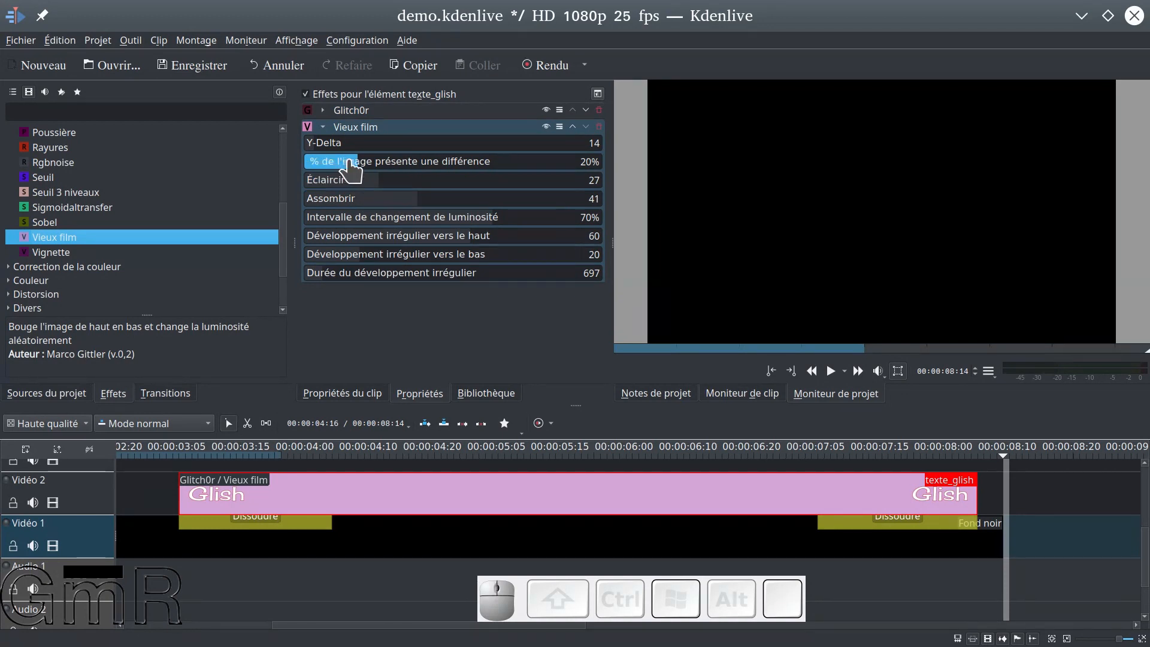
drag(360, 164, 371, 174)
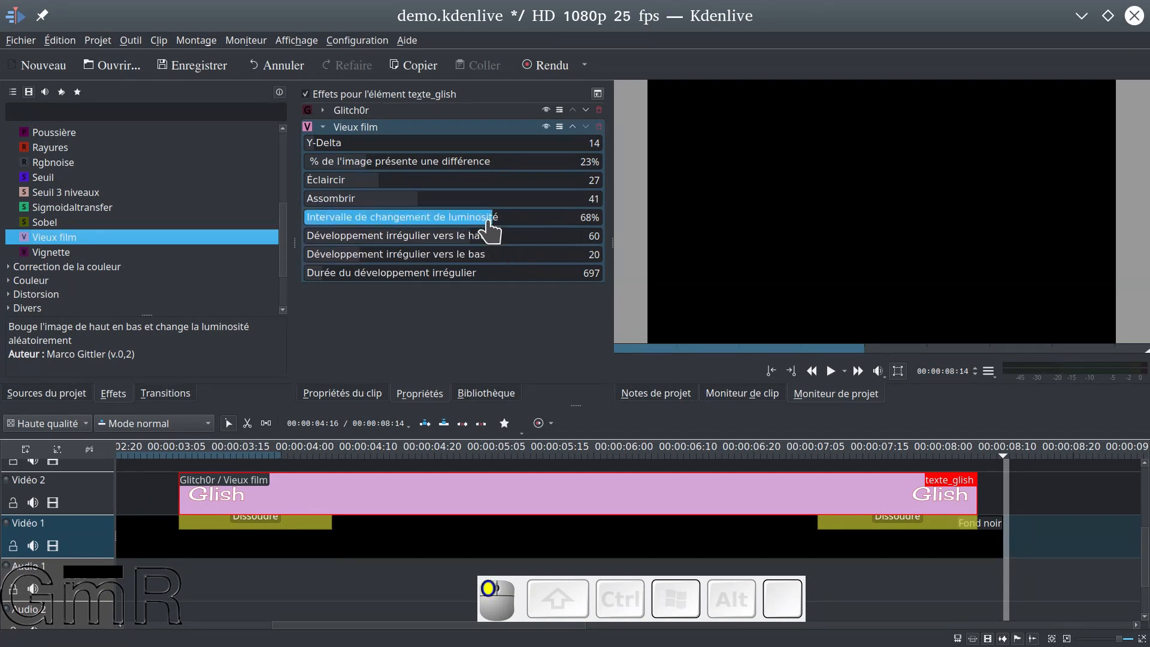
Set Vieux film's Développement irrégulier vers le bas to 22 and Intervalle de changement de luminosité to 88%, and preview the title
mouse_move(358, 258)
mouse_down()
mouse_move(328, 258)
mouse_move(386, 261)
mouse_move(364, 261)
mouse_up()
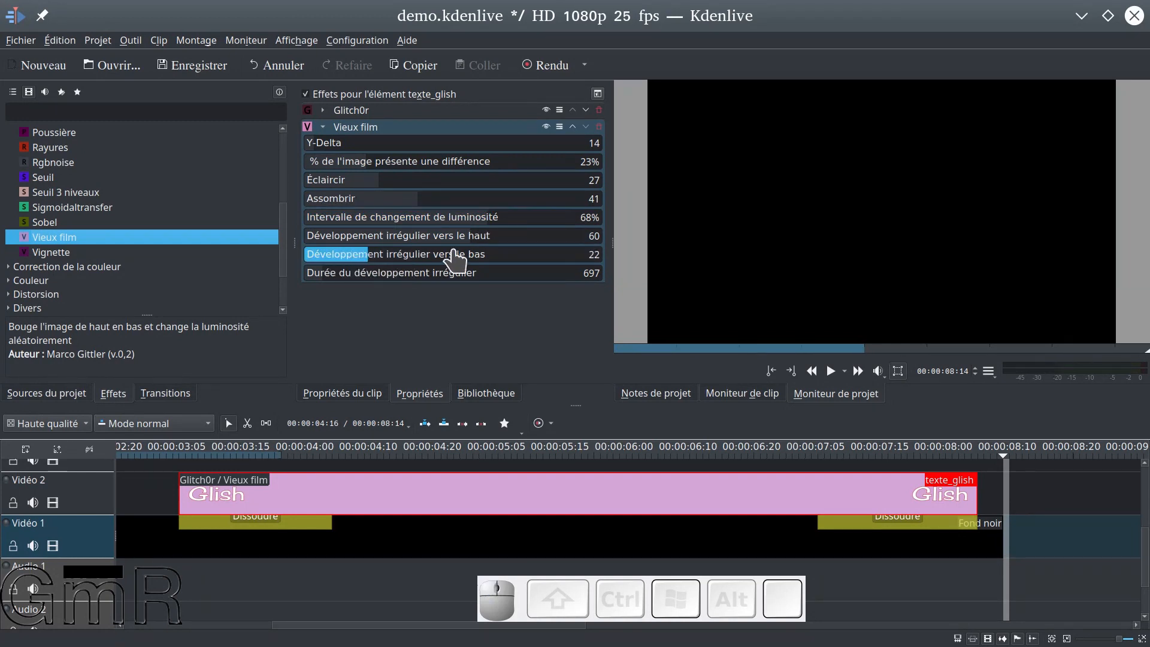
drag(491, 225, 530, 224)
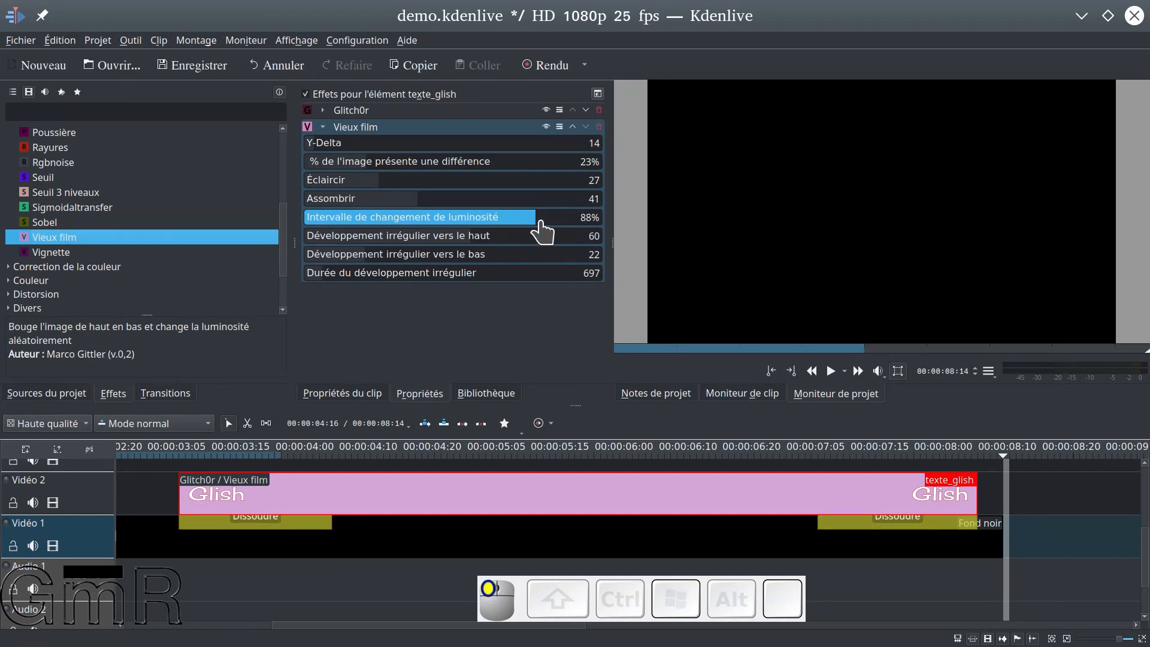
click(160, 456)
key(space)
Set Vieux film's Éclaircir to 17 and Assombrir to 63, and preview from just before texte_glish
click(368, 182)
drag(367, 182, 353, 184)
drag(416, 200, 483, 210)
click(171, 472)
key(space)
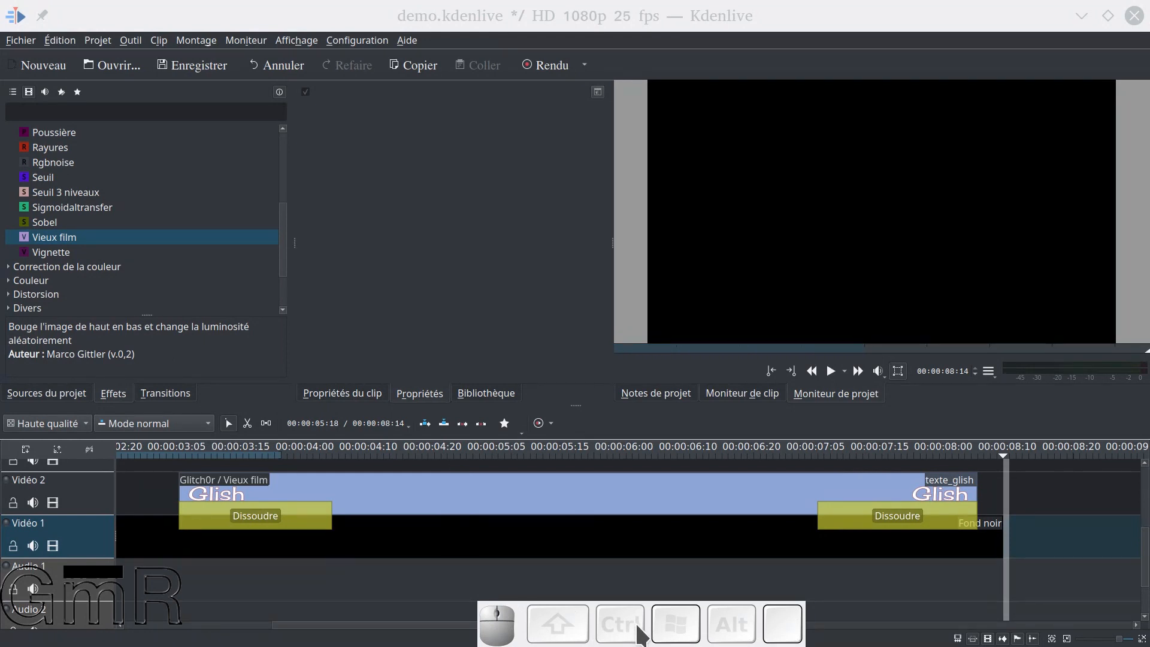
Play the title from 00:00:03:06 and pause at 00:00:05:13
click(154, 469)
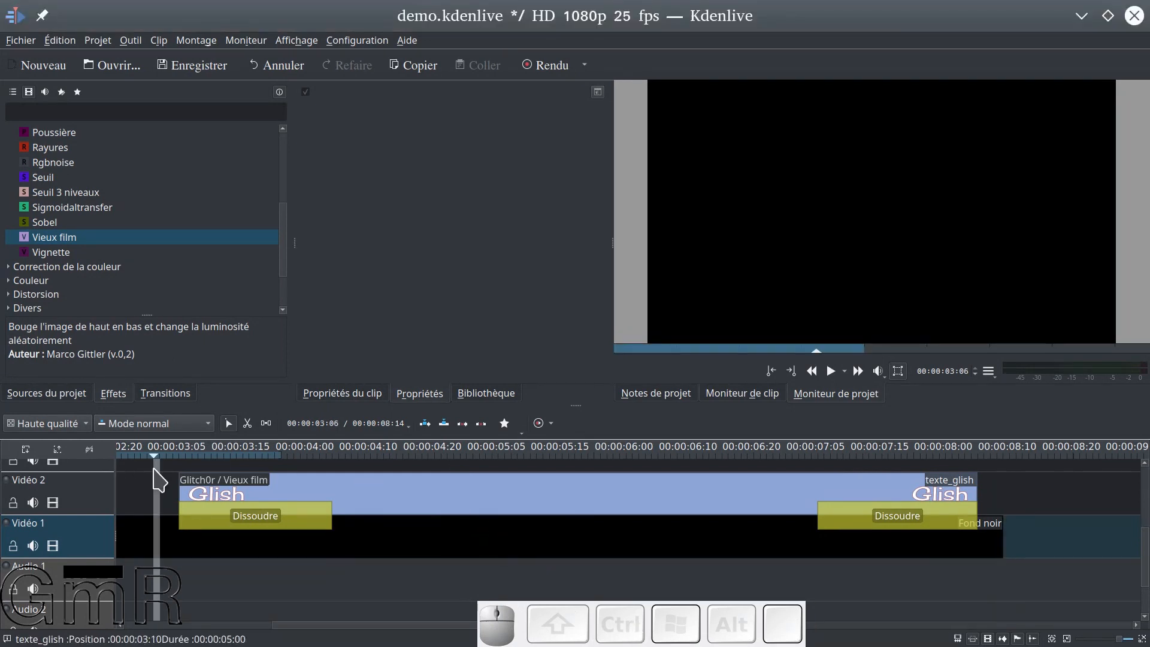
key(space)
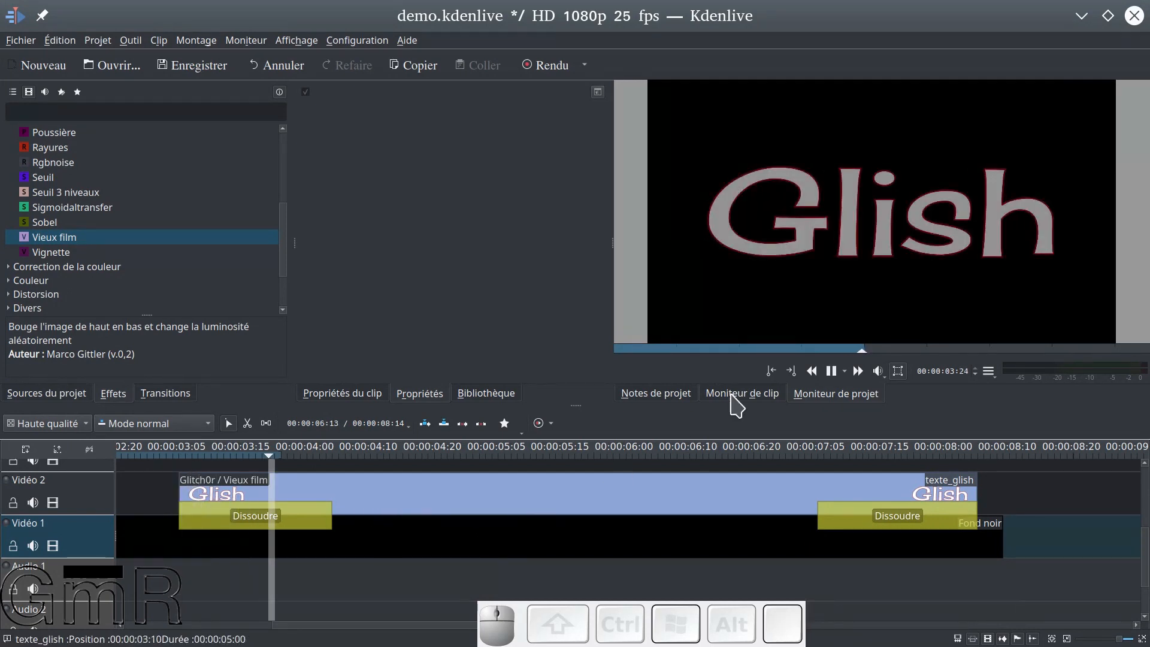
key(space)
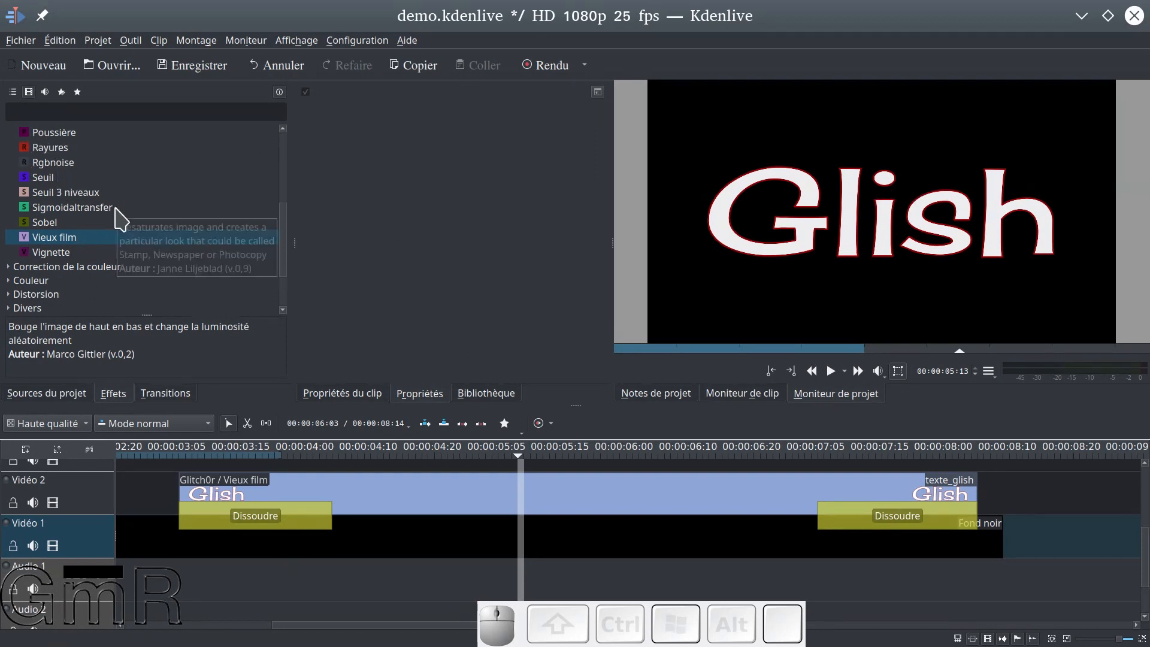
Expand the Flouter et cacher effect category and look through its effects
scroll(123, 237, down, 1)
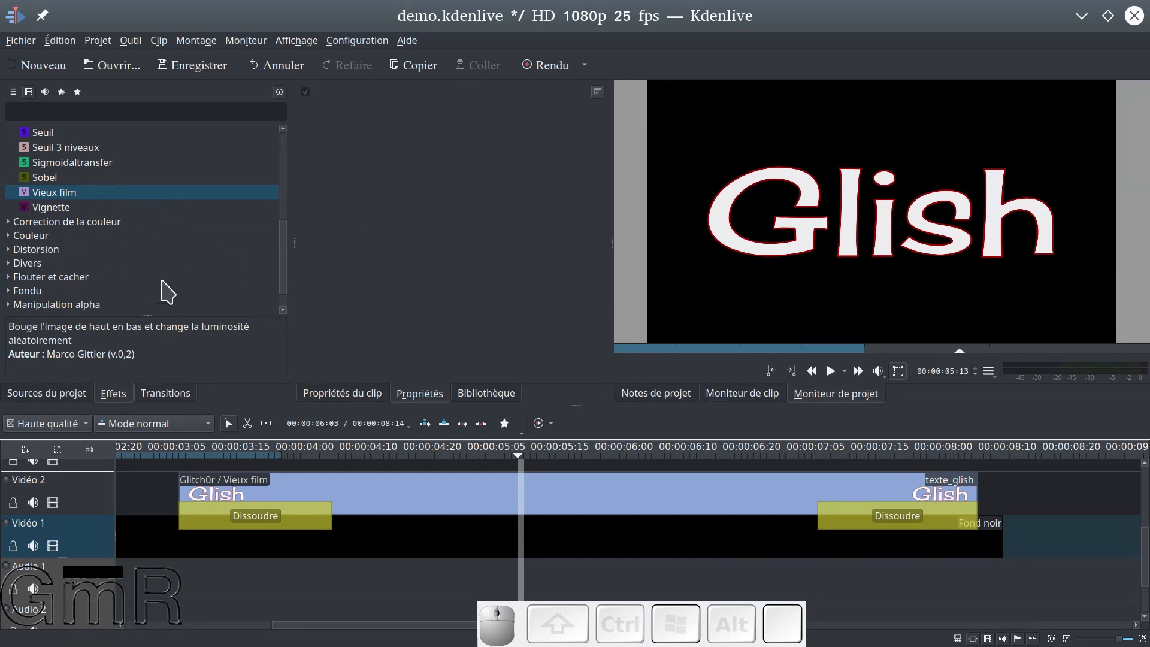
scroll(135, 276, down, 1)
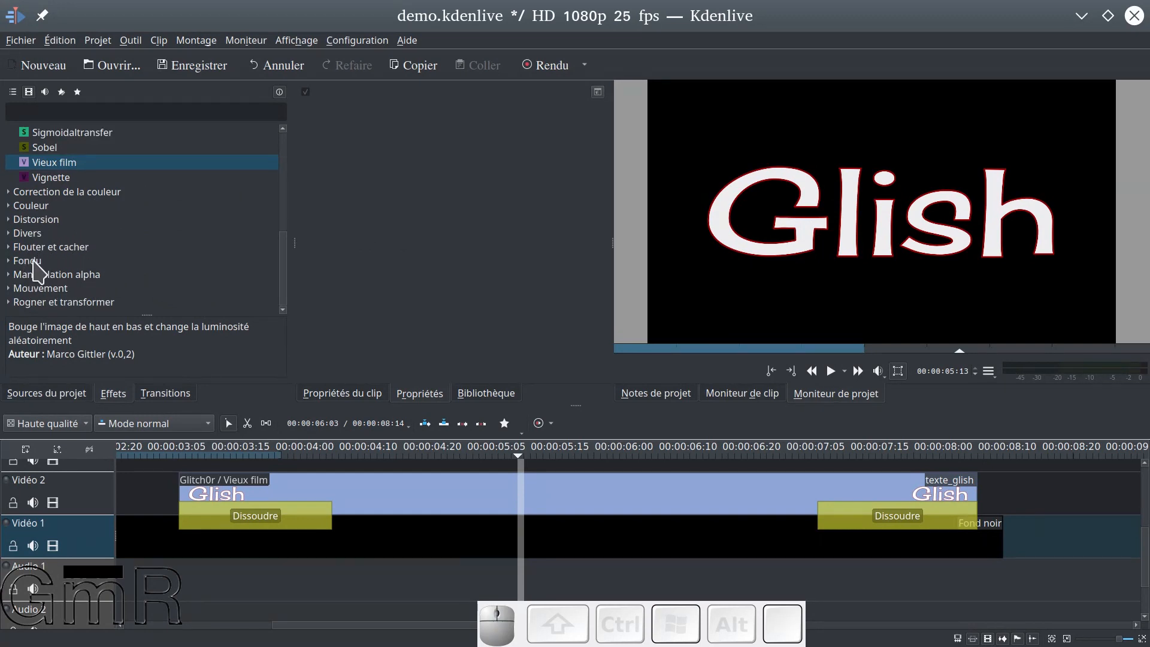
click(51, 248)
scroll(51, 248, up, 1)
click(8, 278)
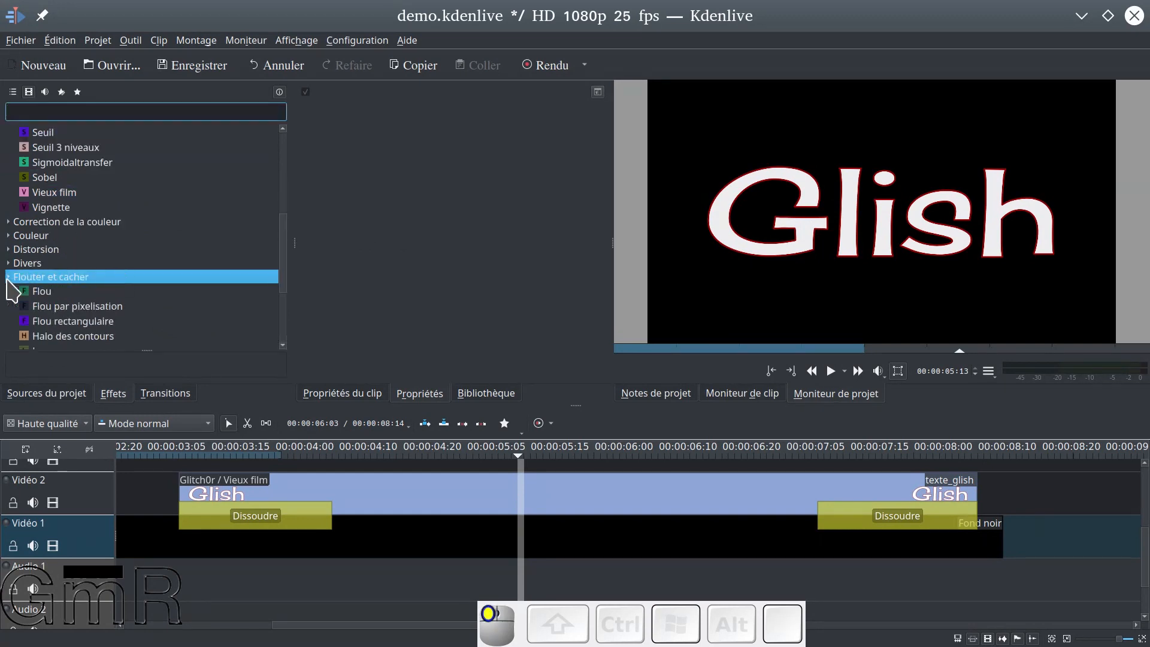
scroll(180, 296, down, 1)
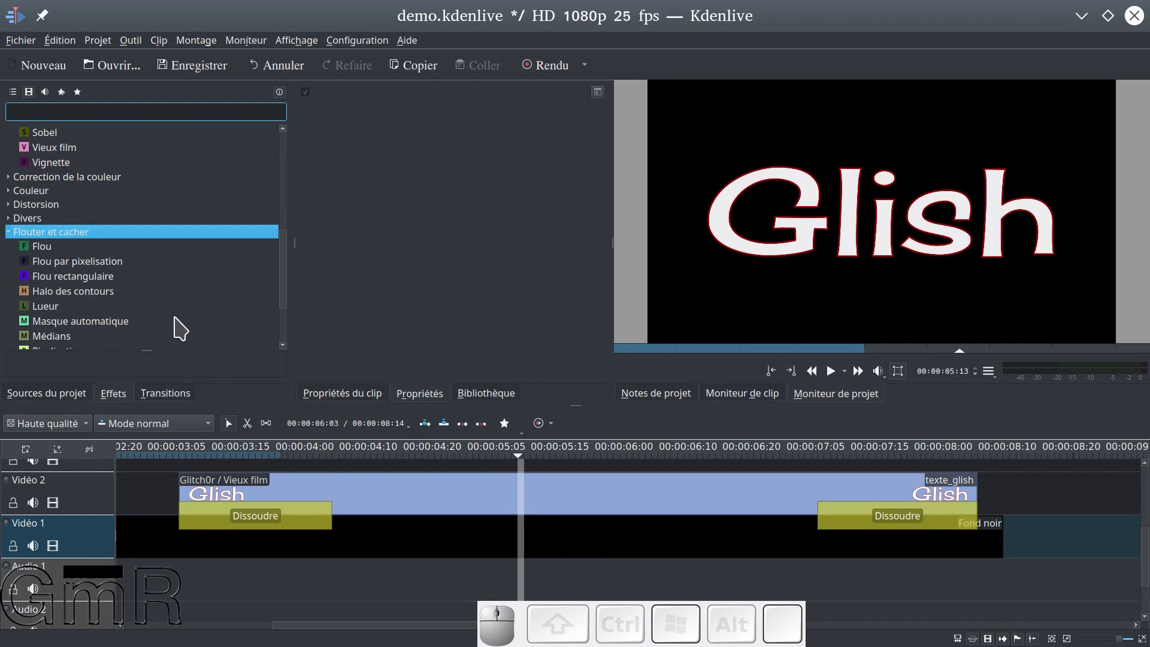
Add the Lueur effect from Flouter et cacher to texte_glish and collapse the Vieux film settings
click(380, 488)
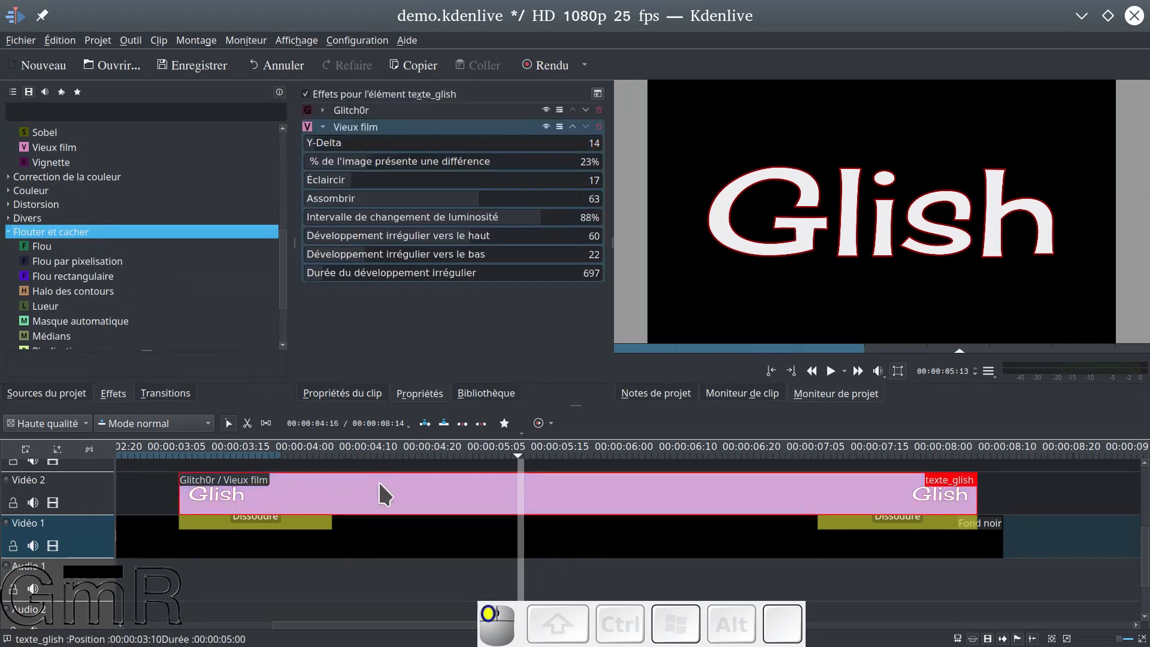
click(34, 307)
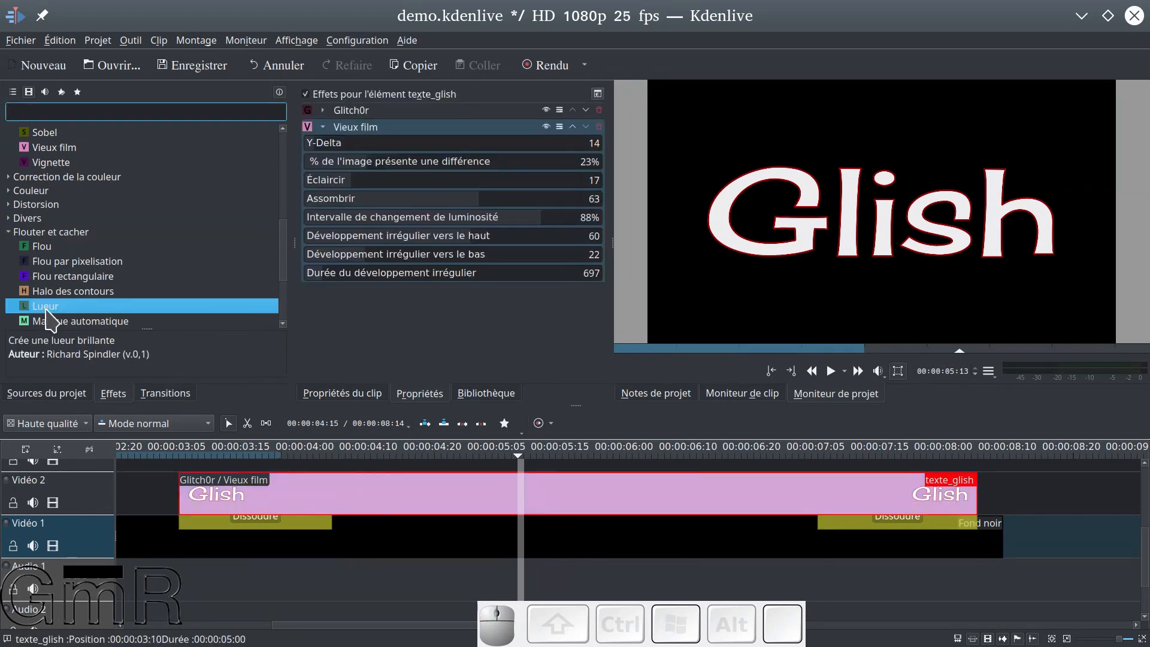
drag(46, 310, 367, 322)
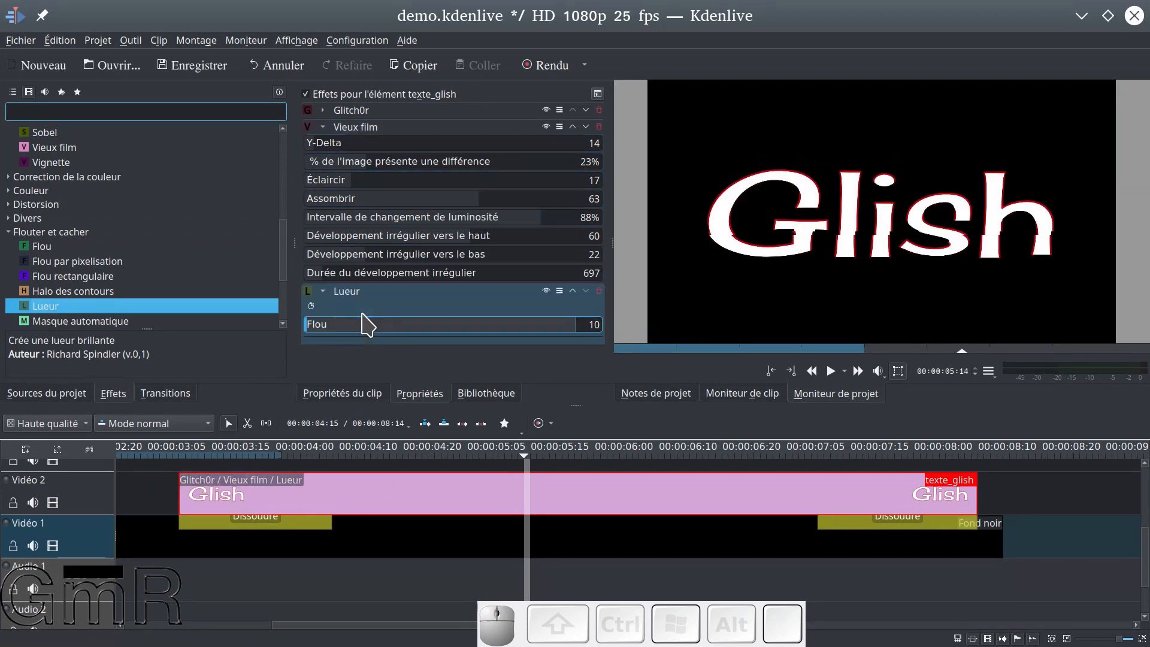
click(323, 128)
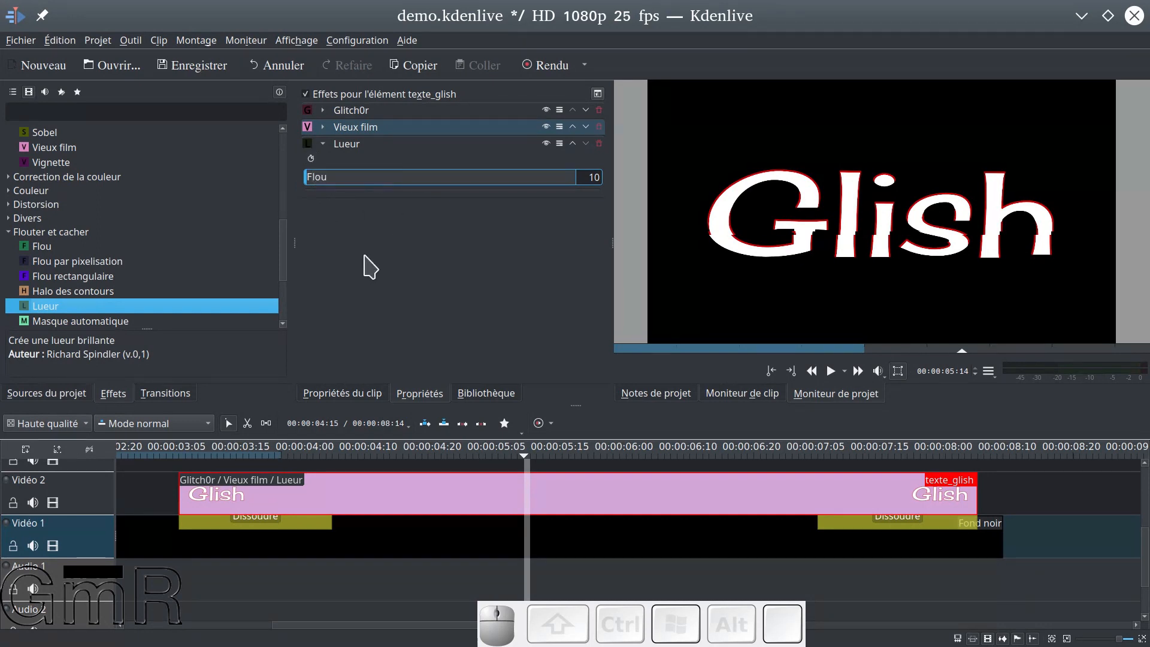
Set Lueur's Flou to 1000 and move Lueur to the top of texte_glish's effect stack, above Glitch0r
drag(310, 178, 596, 181)
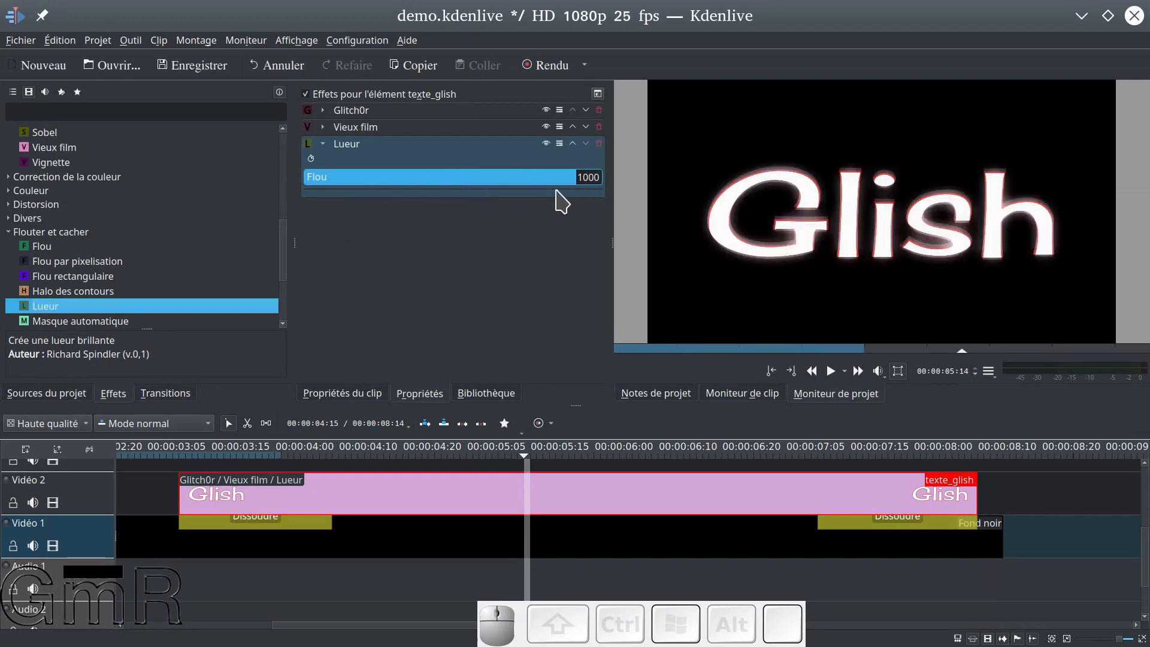
click(572, 144)
click(572, 127)
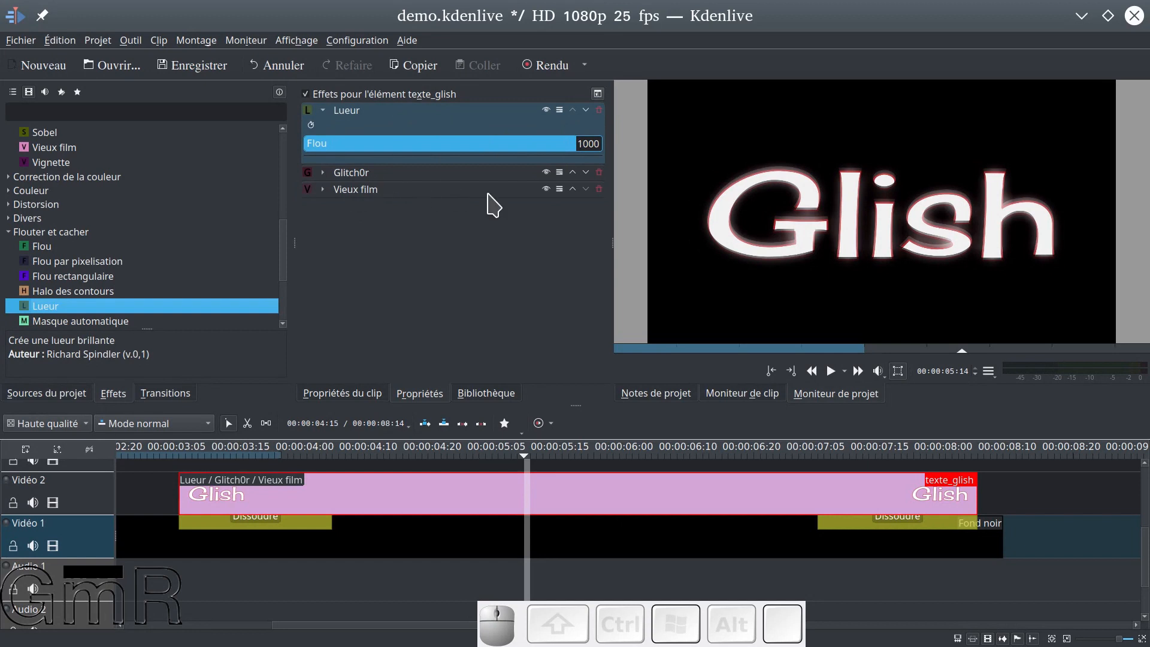
Preview the title twice through to the end, from 00:00:03:09 and from 00:00:03:07
click(167, 487)
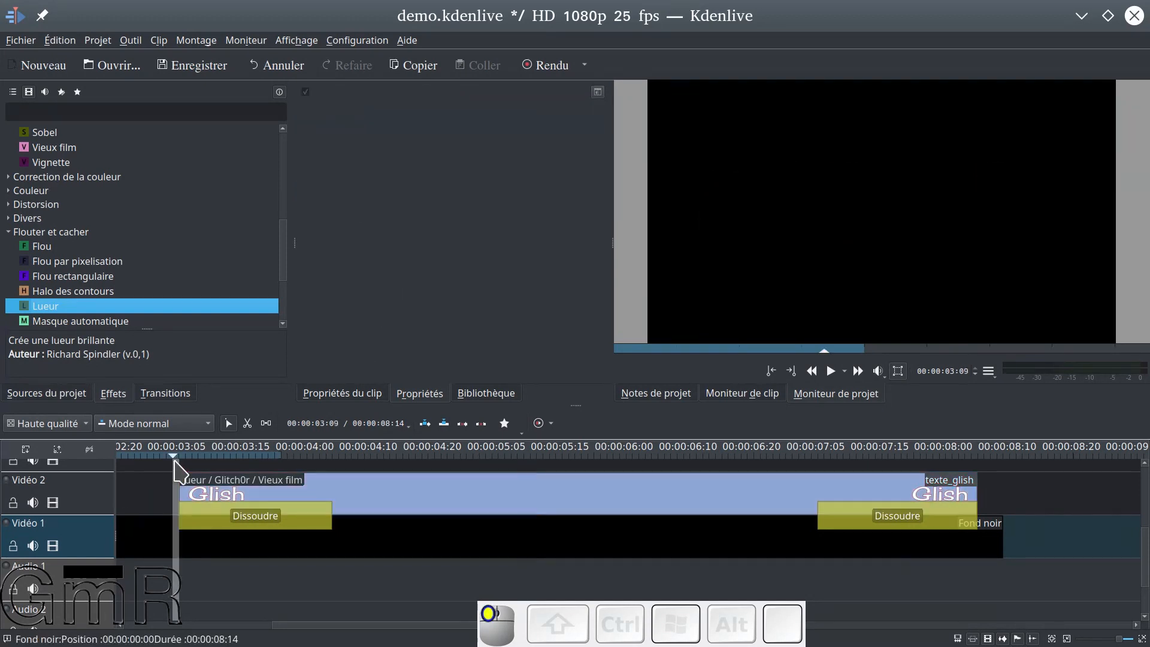
key(space)
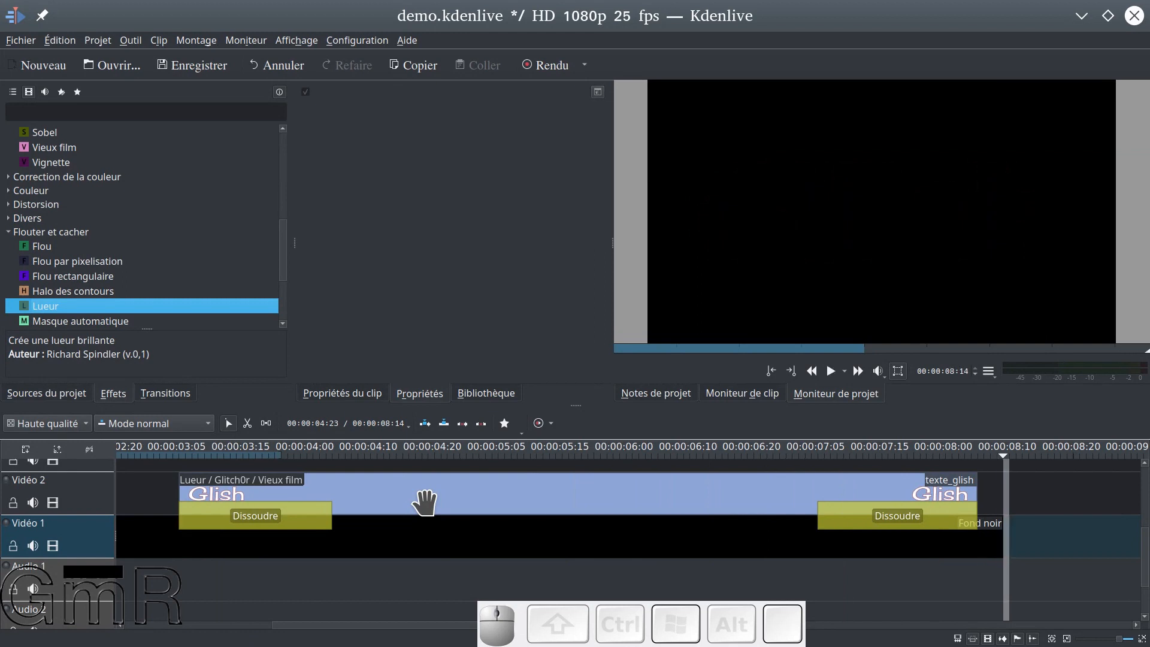
click(163, 477)
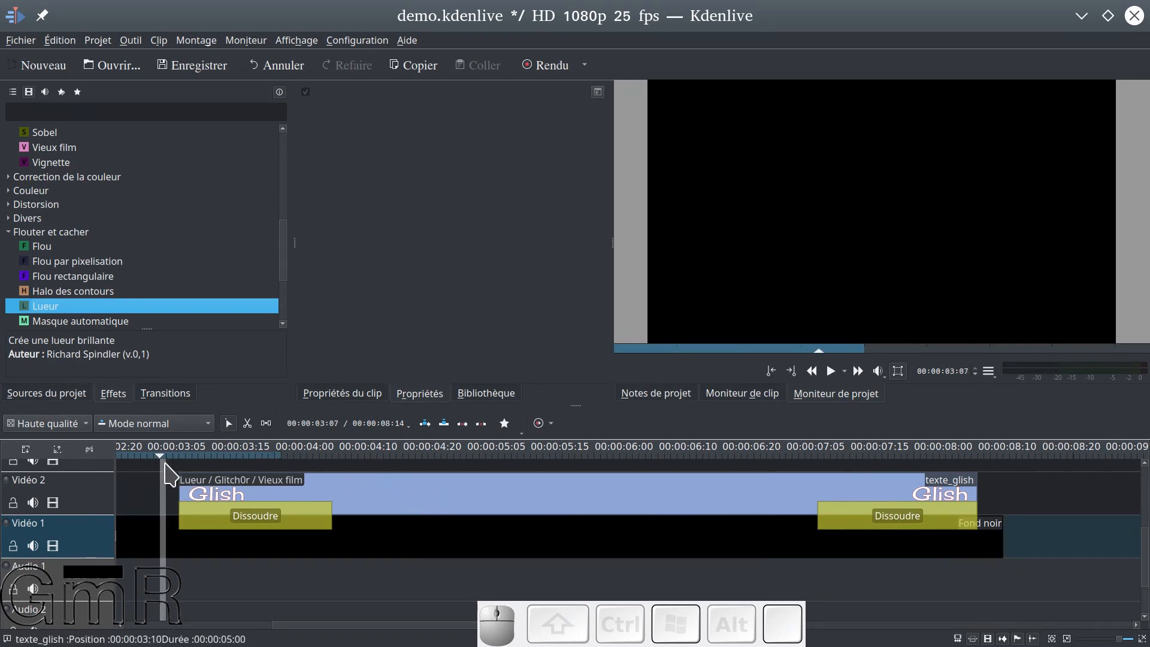
key(space)
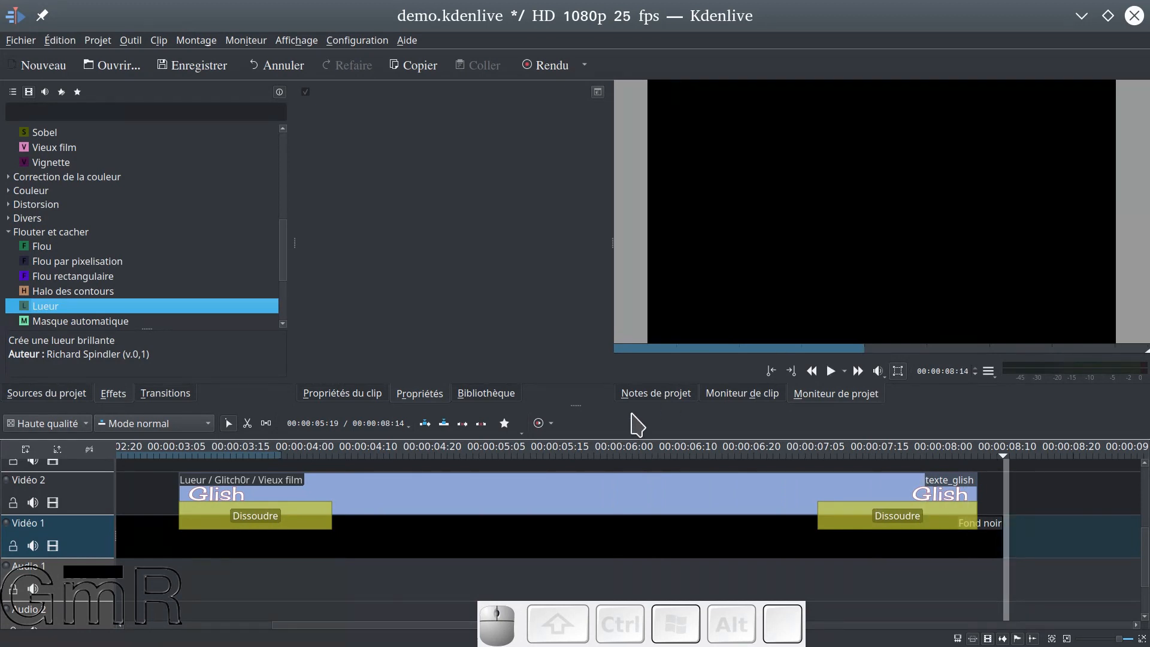
Set texte_glish's Vieux film Éclaircir to 14 and Assombrir to 86, and move the effect above Glitch0r, collapsed
click(518, 493)
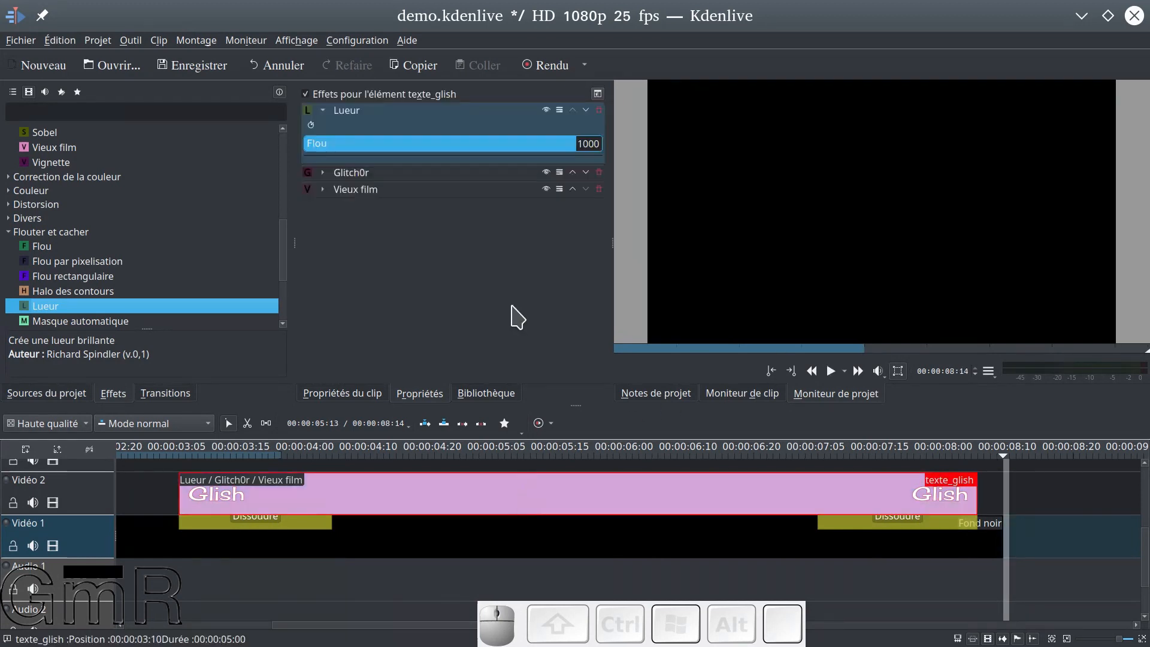
click(324, 190)
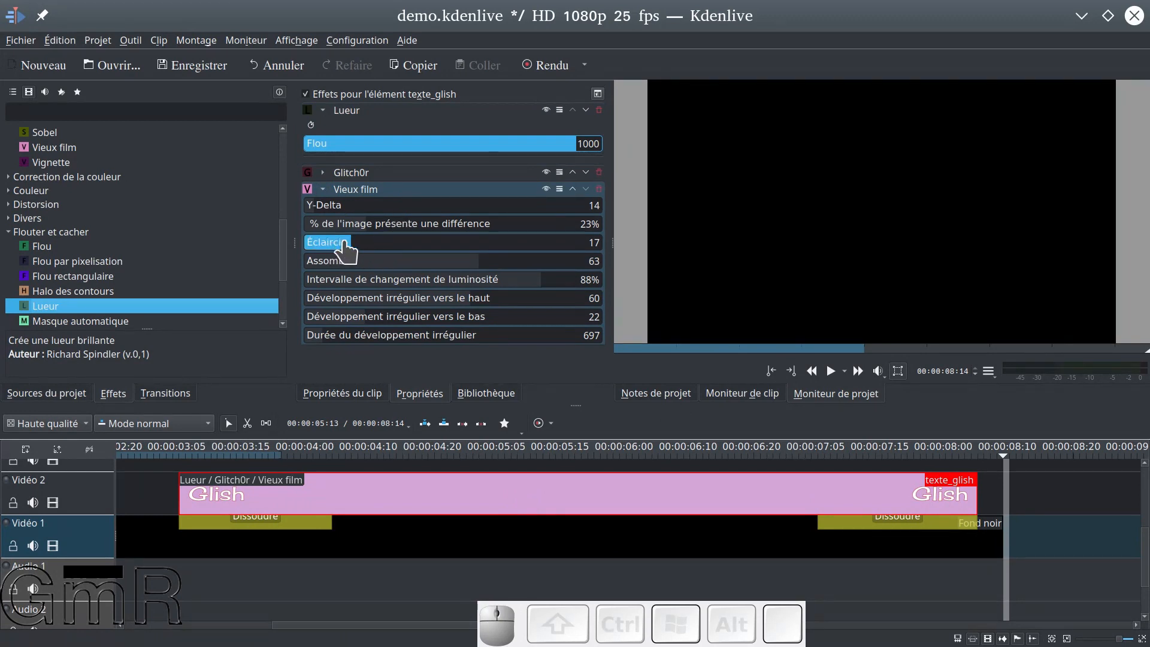
drag(413, 263, 542, 261)
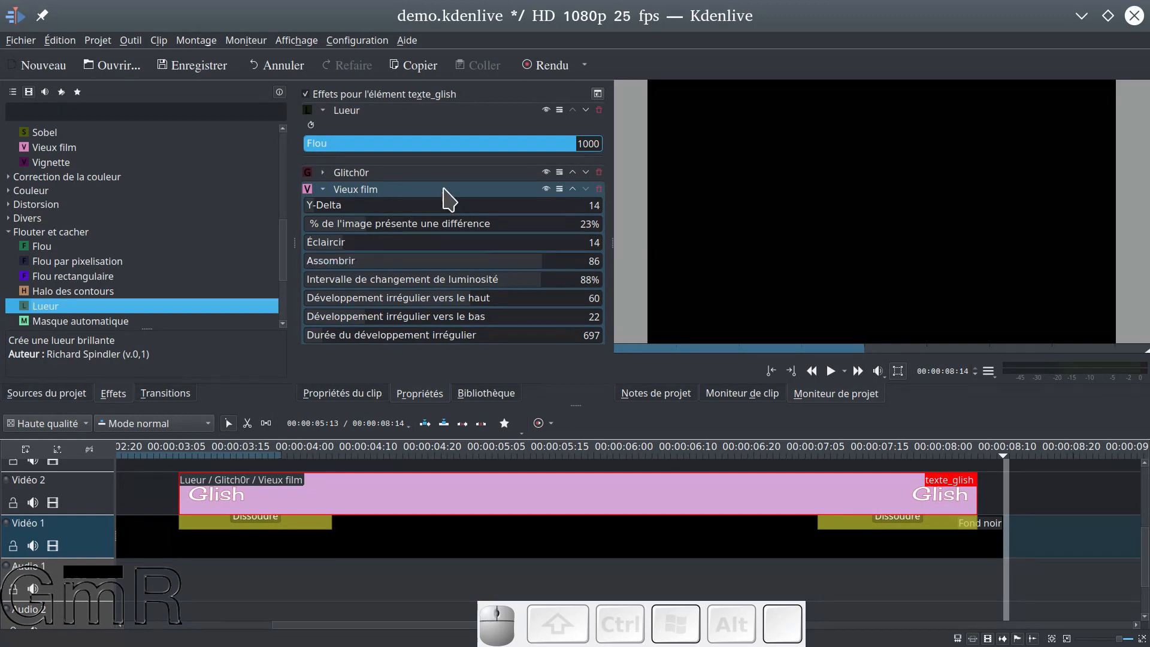
click(573, 189)
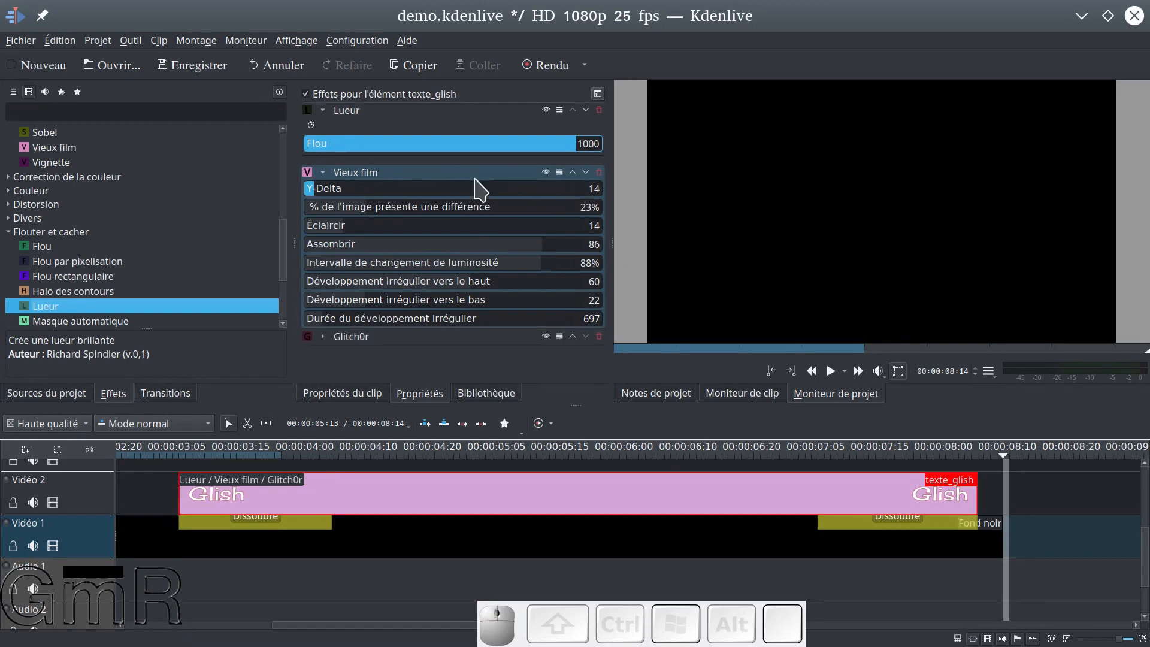
click(323, 172)
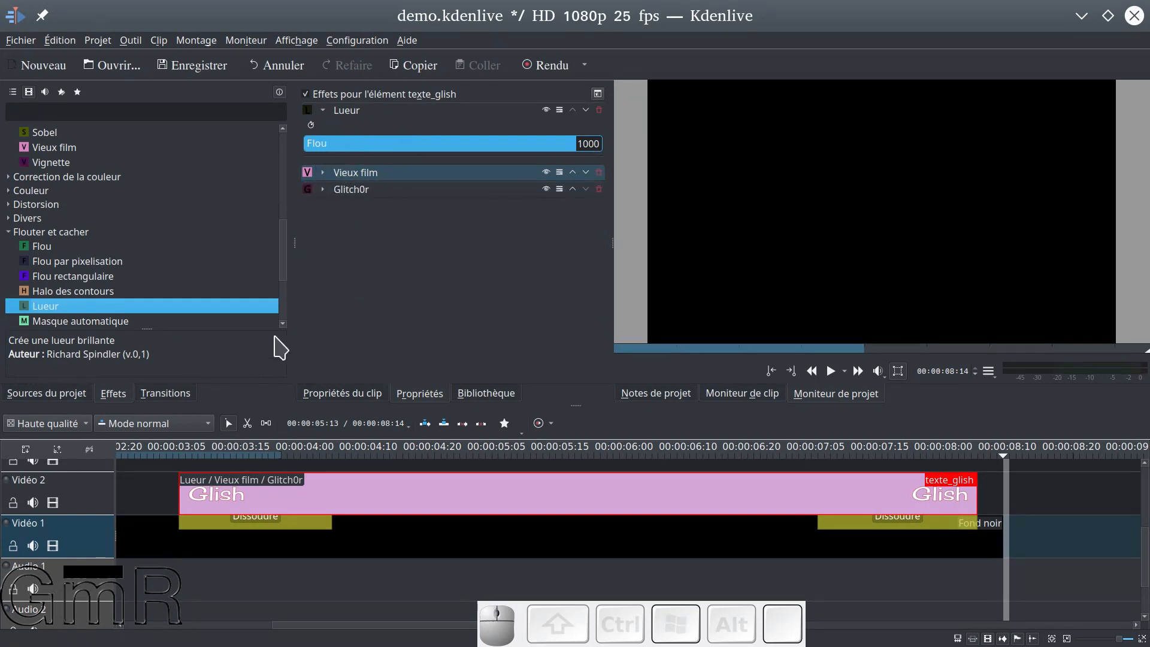
Preview the title from 00:00:03:09 through to the end and save the project
click(174, 467)
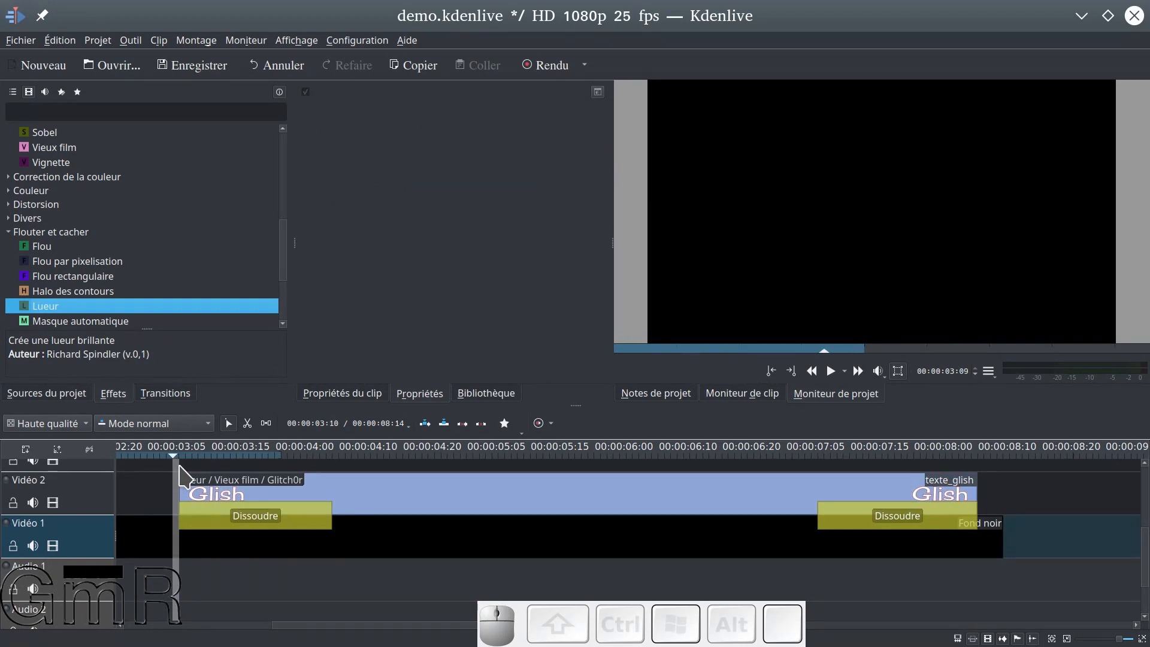
key(space)
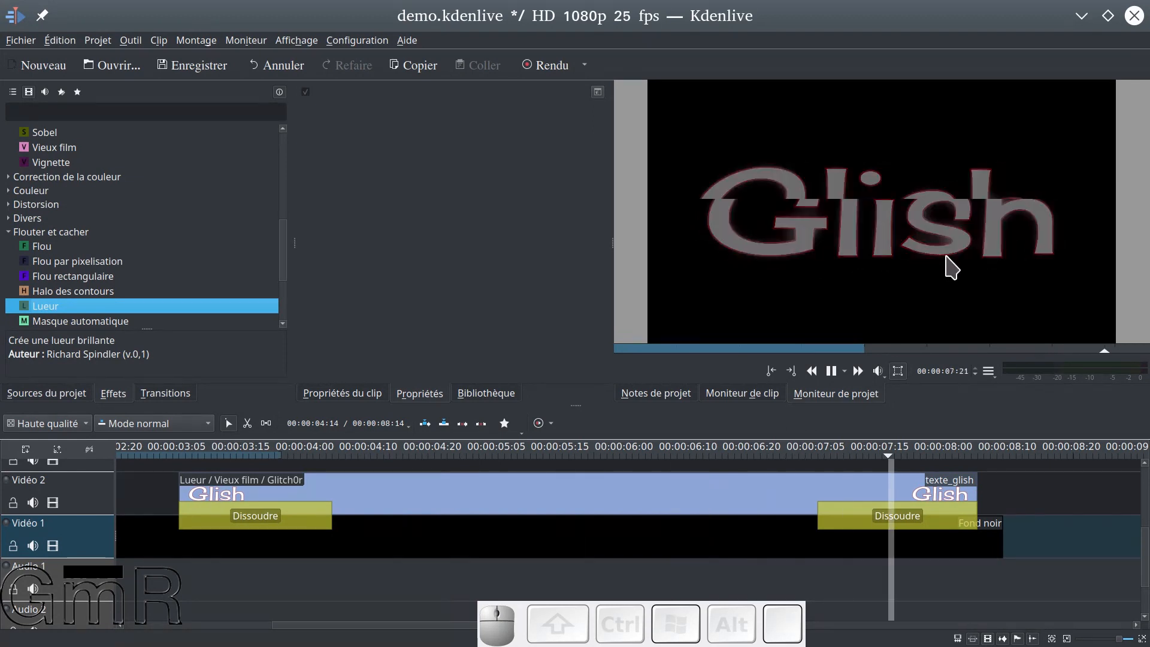
click(187, 72)
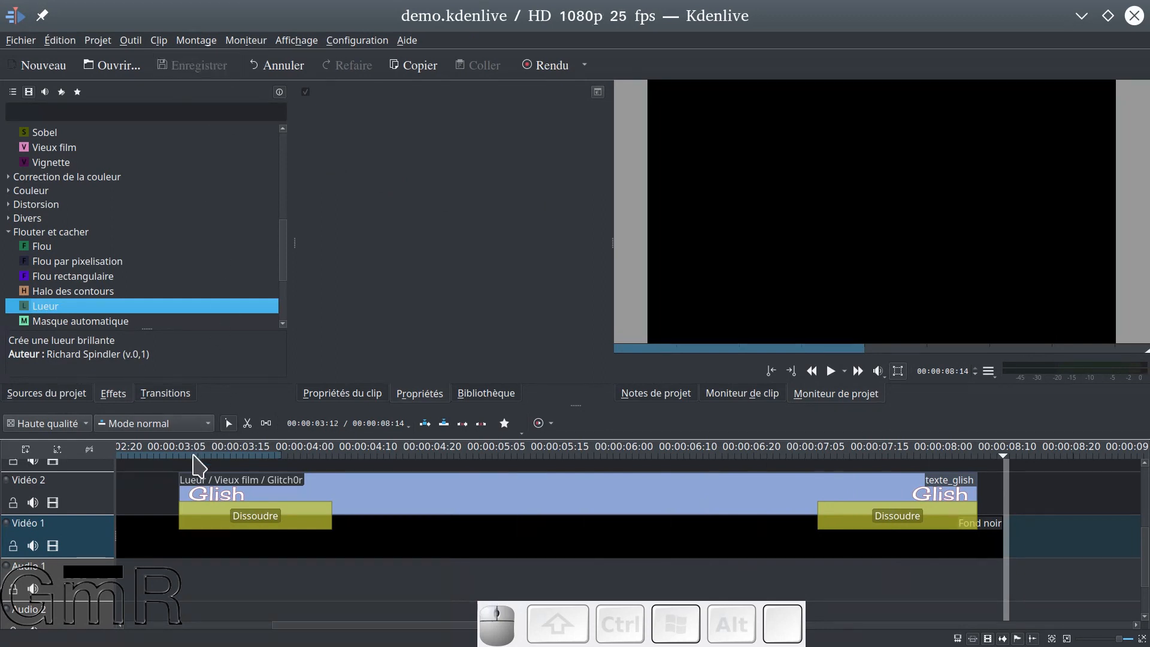
Replay the title from just before texte_glish and quit the on-screen key display
click(174, 463)
key(space)
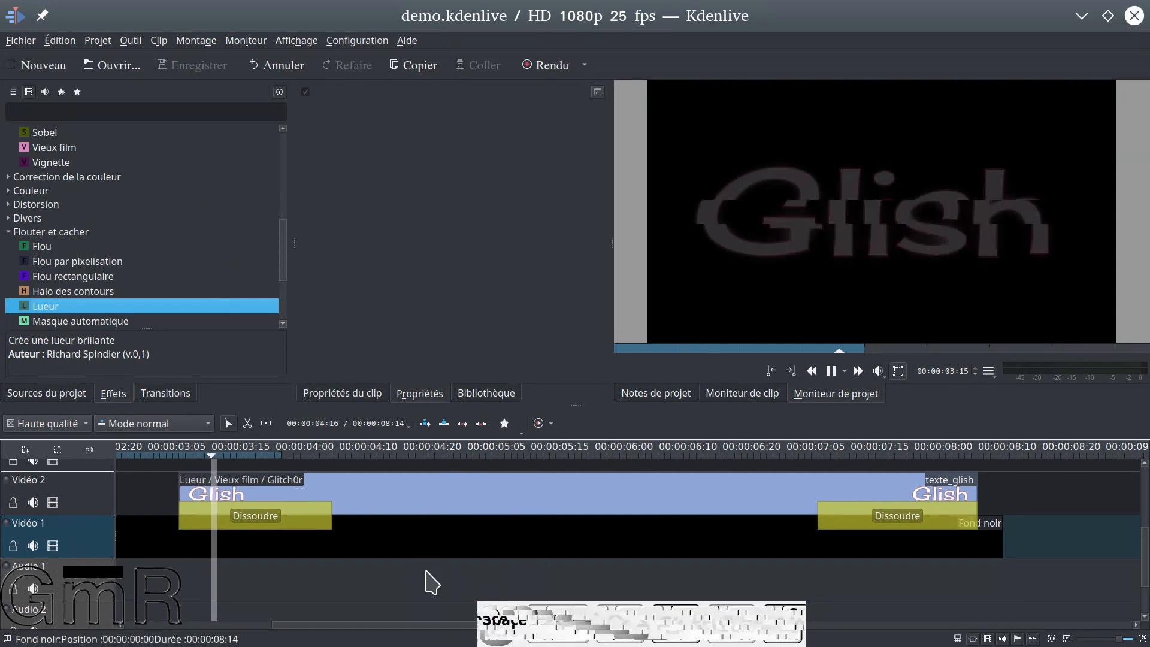
right_click(522, 615)
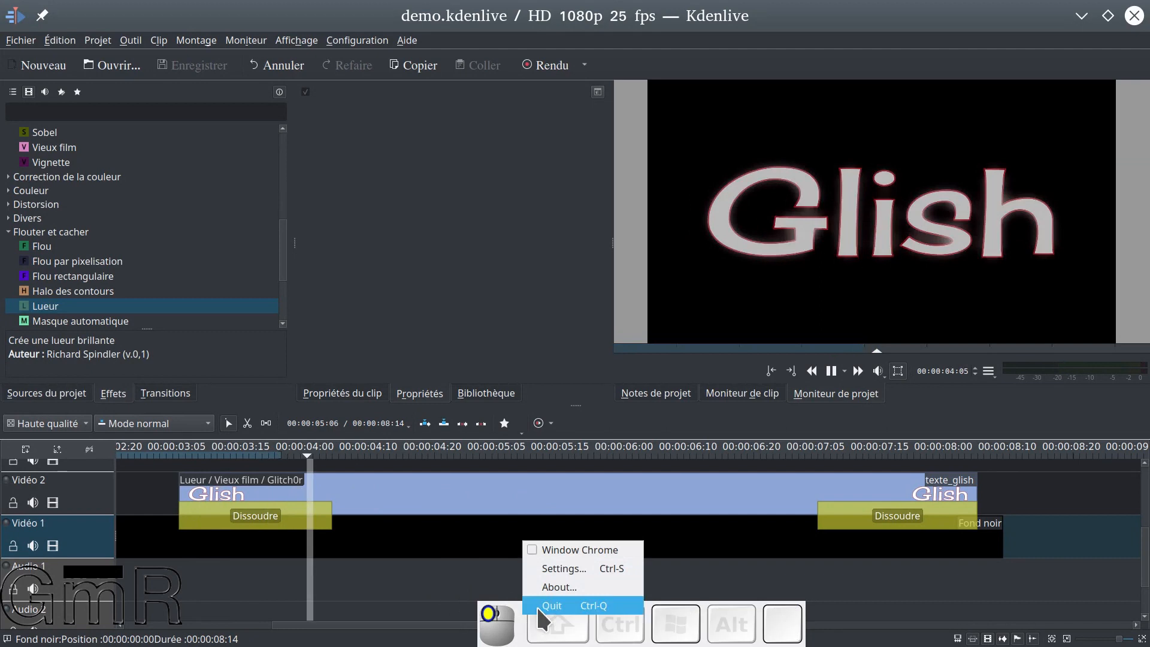
click(550, 606)
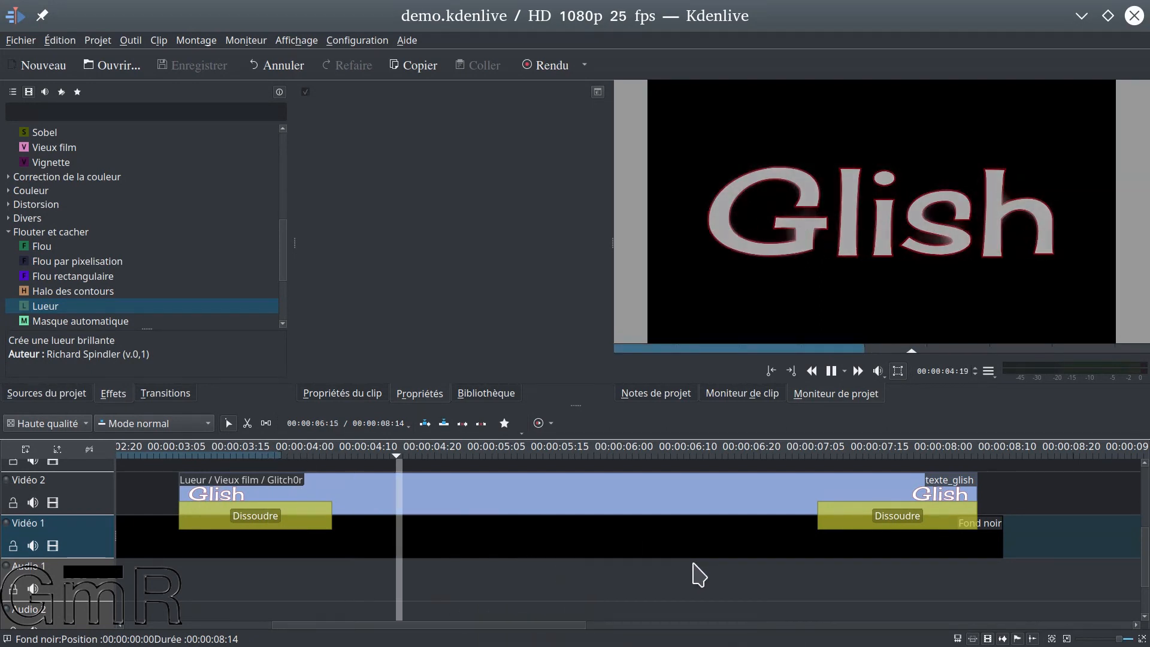